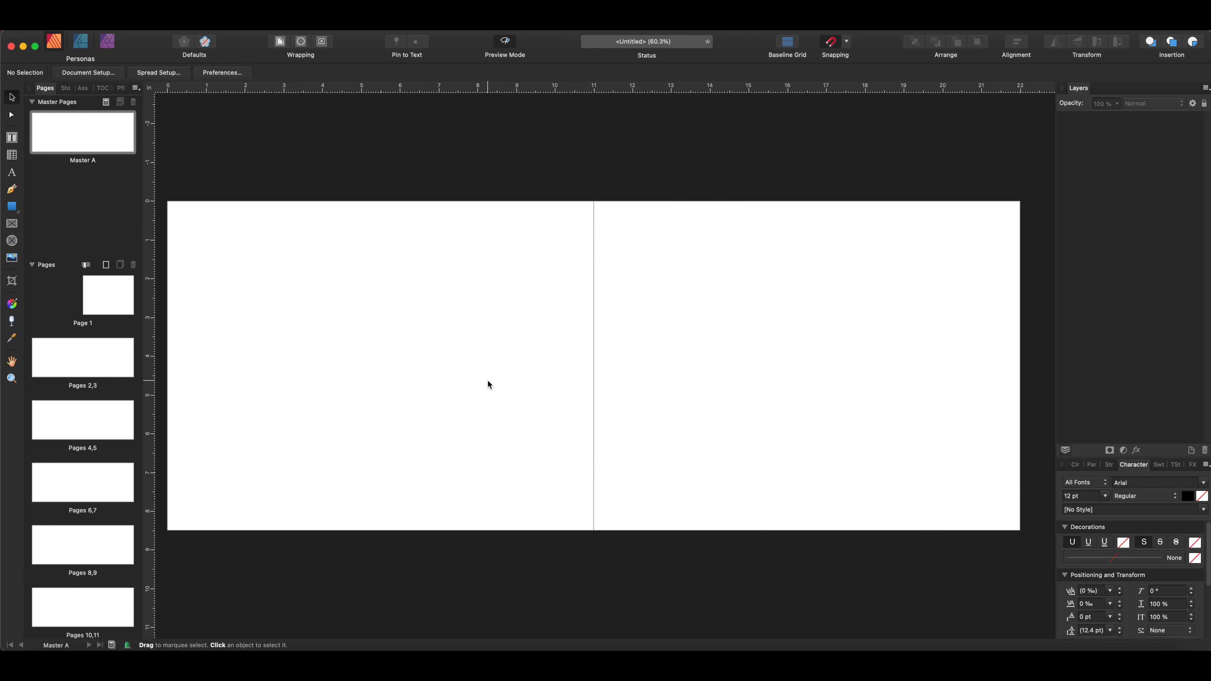
Turn off Preview Mode to show the margins and draw a narrow vertical rectangle over the left page's outer edge
key(ctrl+w)
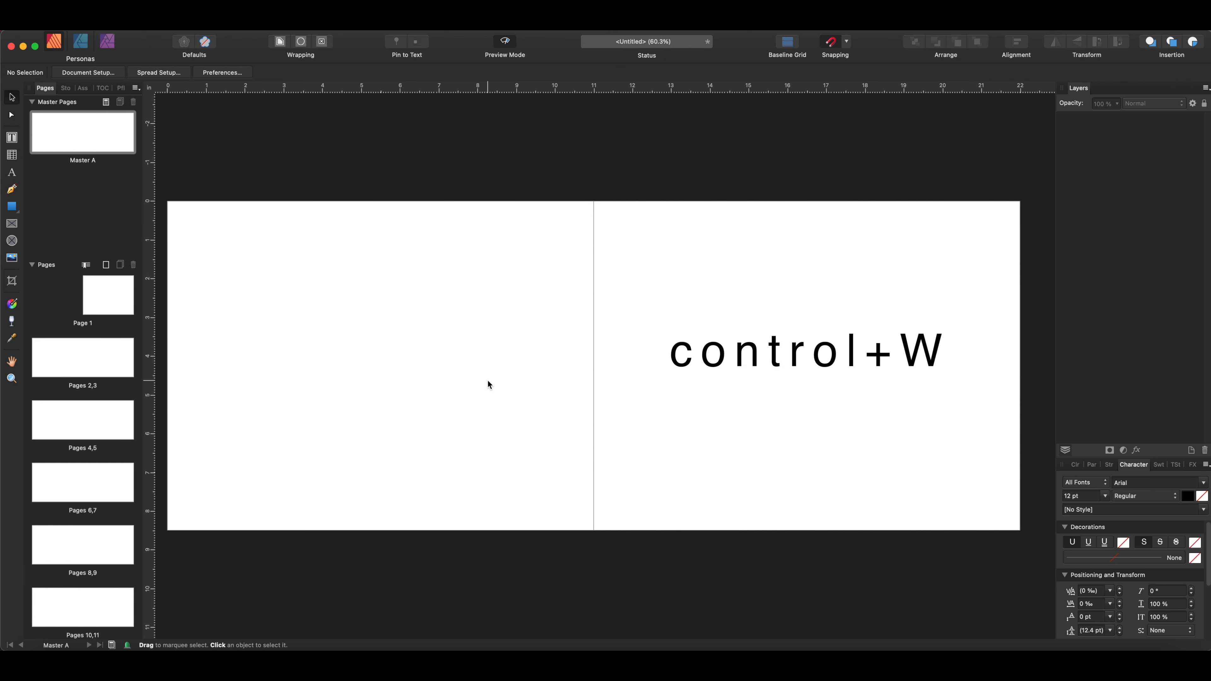
key(ctrl+w)
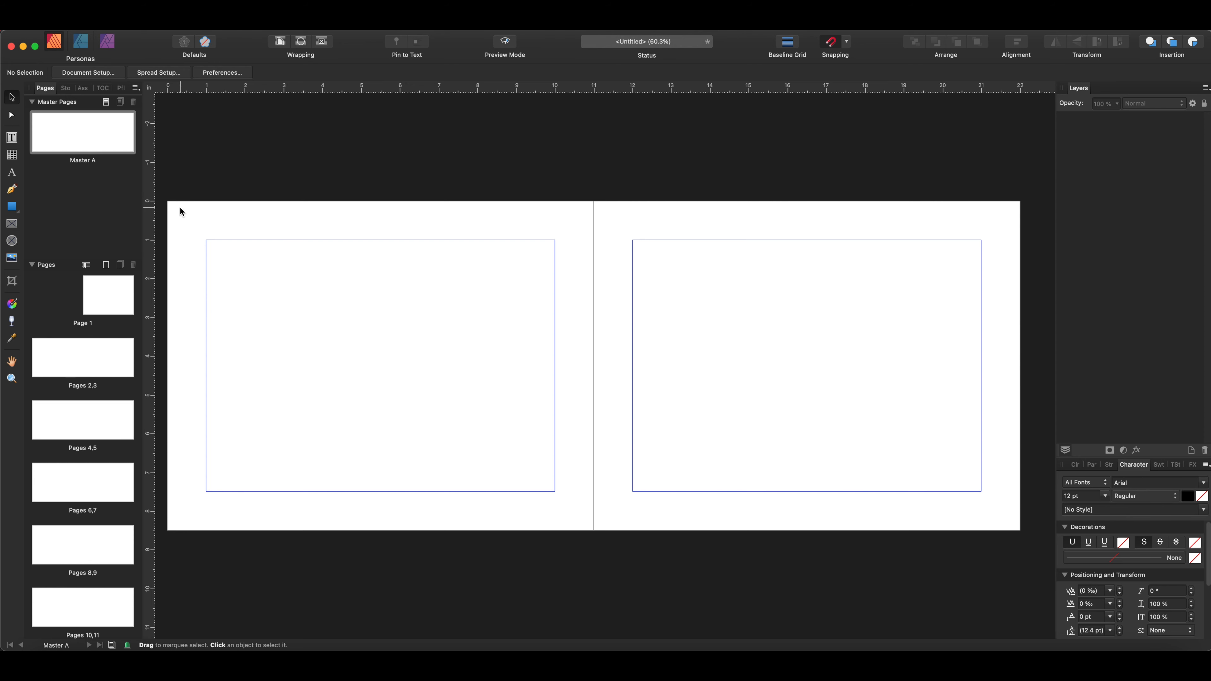
key(m)
mouse_move(160, 191)
mouse_down()
mouse_move(198, 549)
mouse_move(189, 533)
mouse_move(187, 544)
mouse_up()
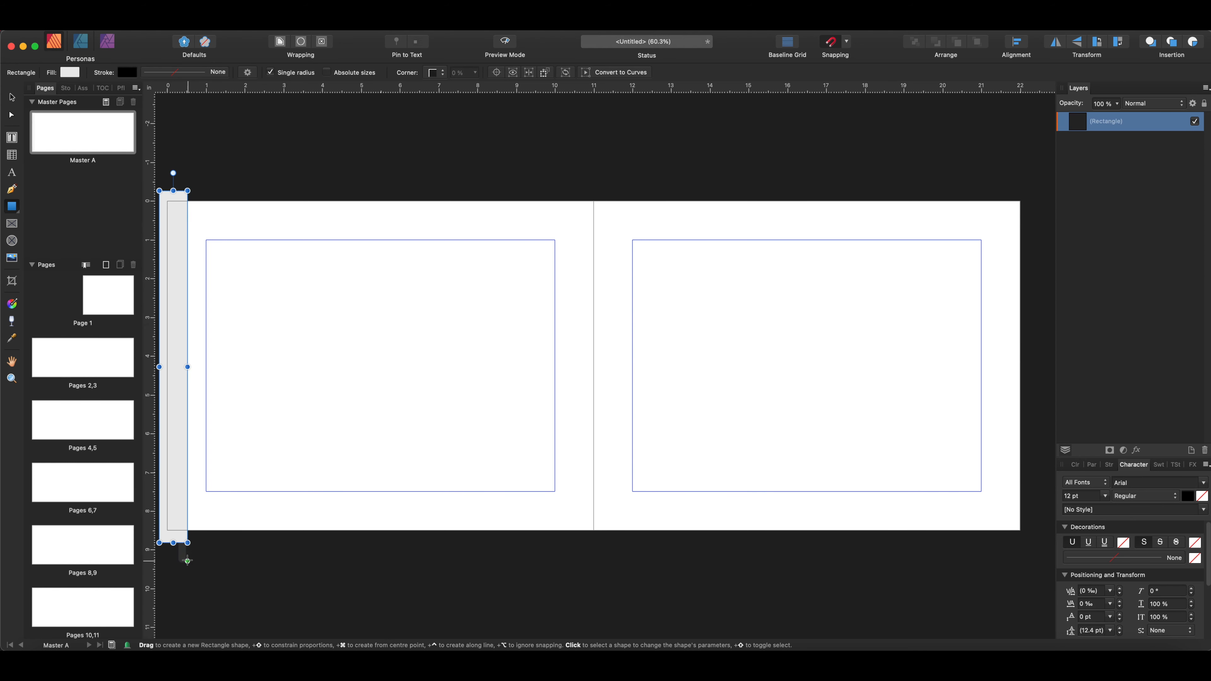
Fill the rectangle with dark grey and fit it to the page edges as a strip about 0.5 in wide
click(71, 74)
click(126, 119)
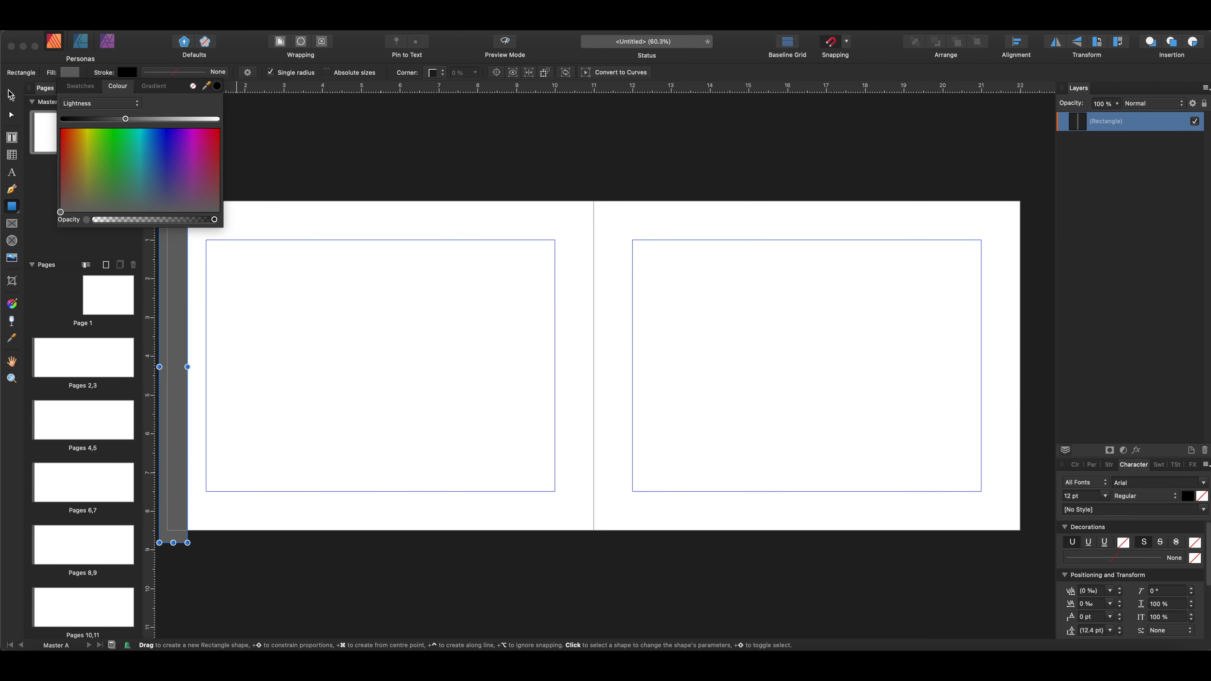
click(10, 95)
drag(160, 191, 167, 201)
Duplicate the grey strip and align the copy with the right page's outer edge
key(super+j)
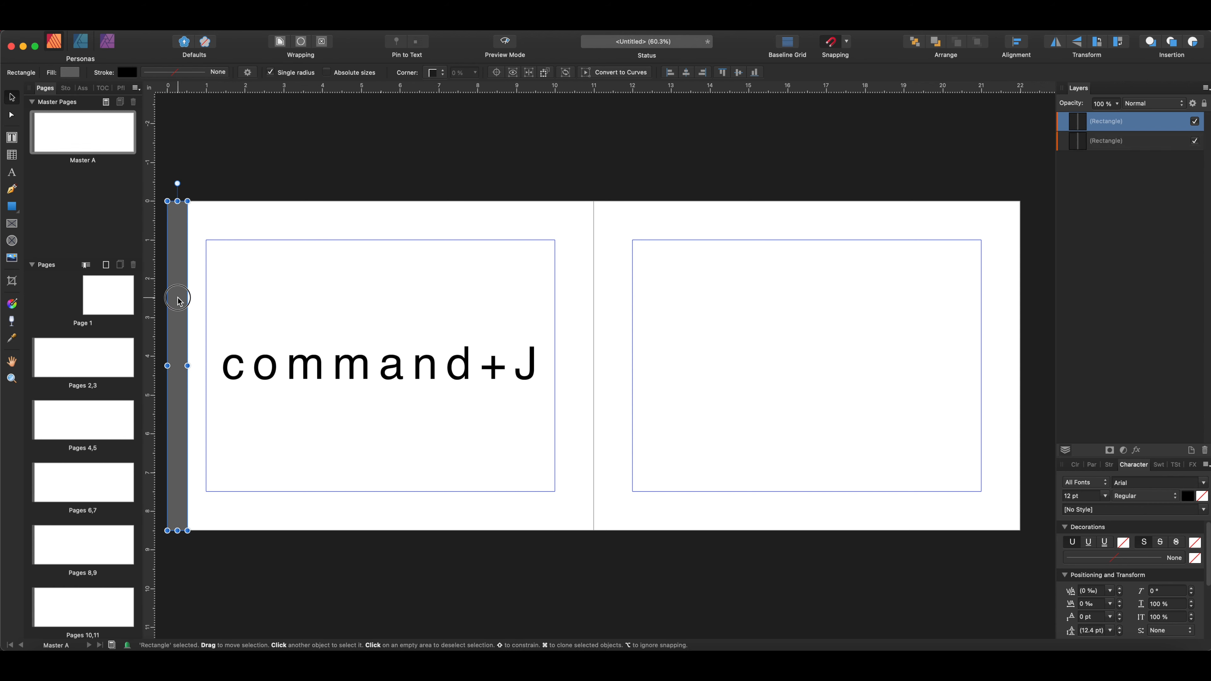
drag(178, 298, 1001, 295)
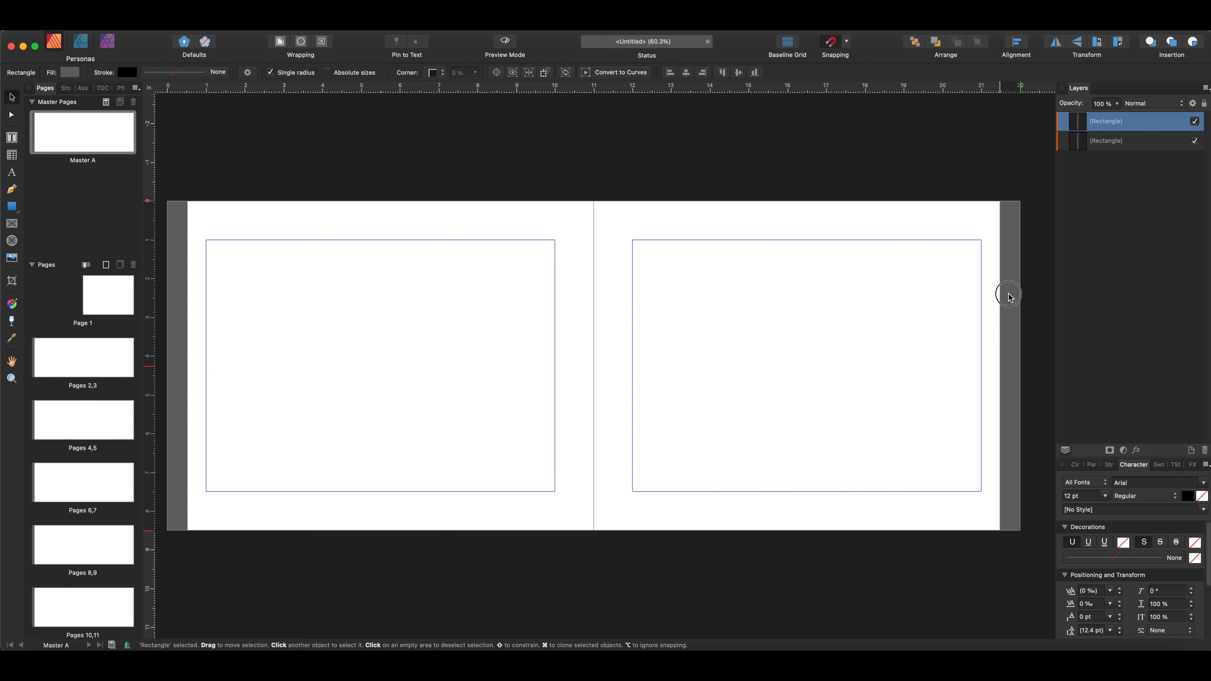
click(920, 306)
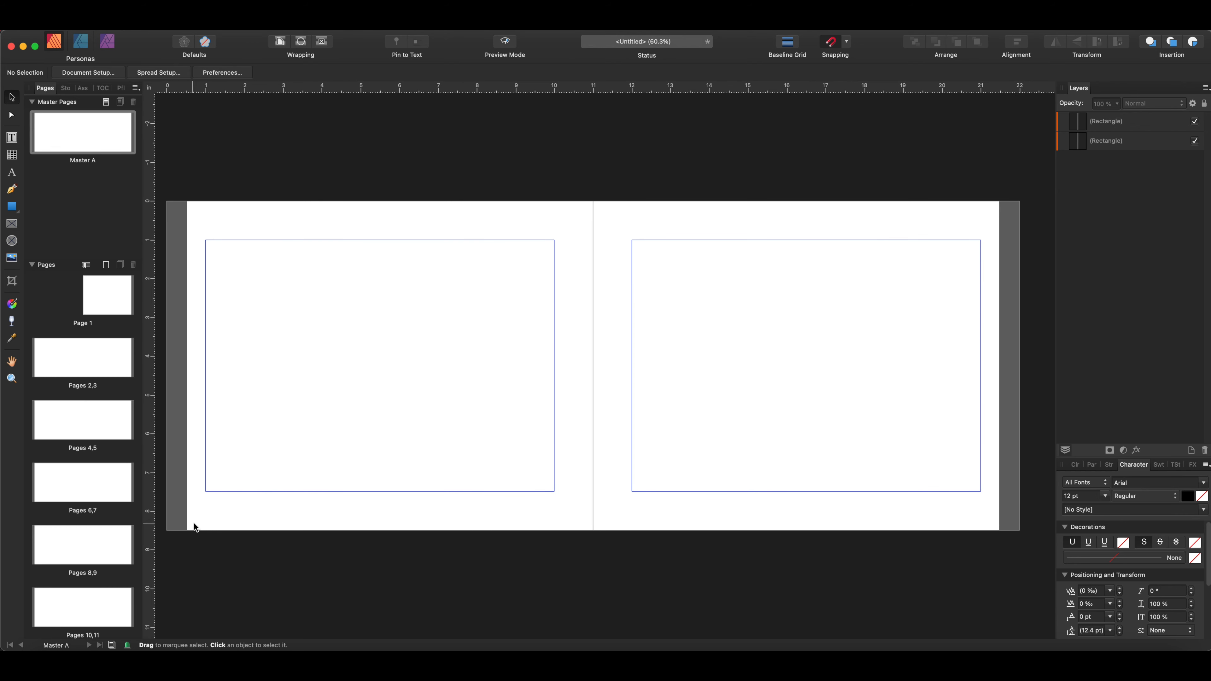
Insert a Page Number field as artistic text below the margin near the left page's lower outer corner
scroll(198, 522, down, 1)
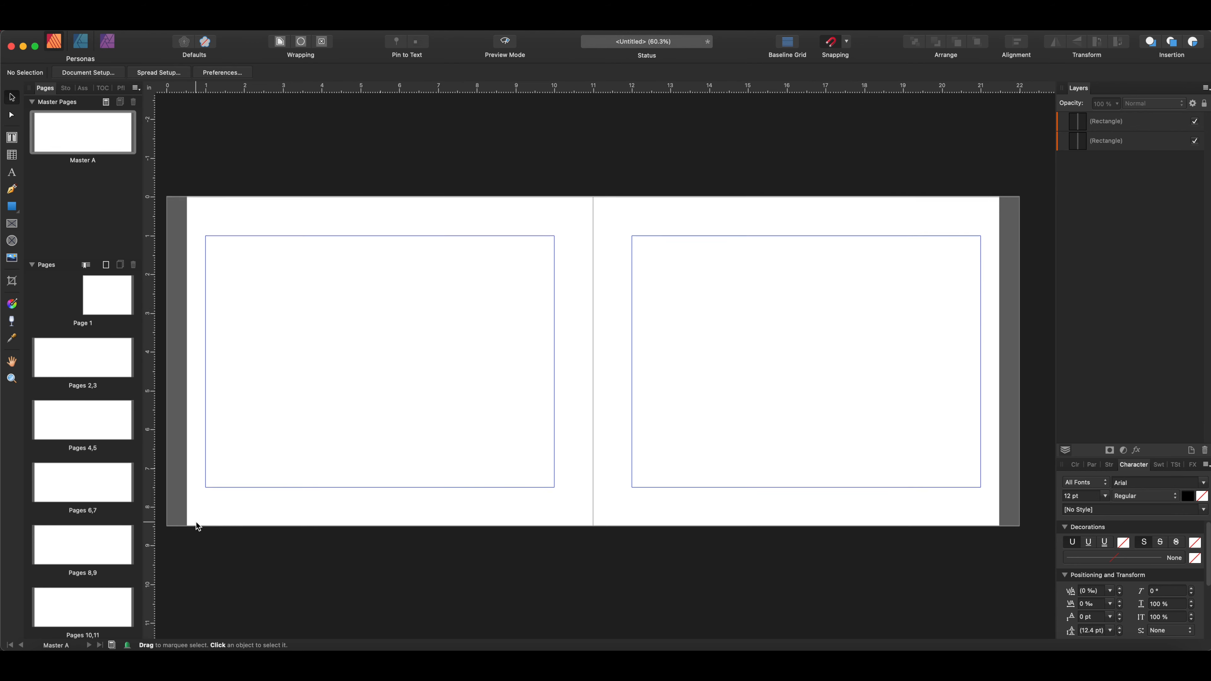
key(t)
click(196, 514)
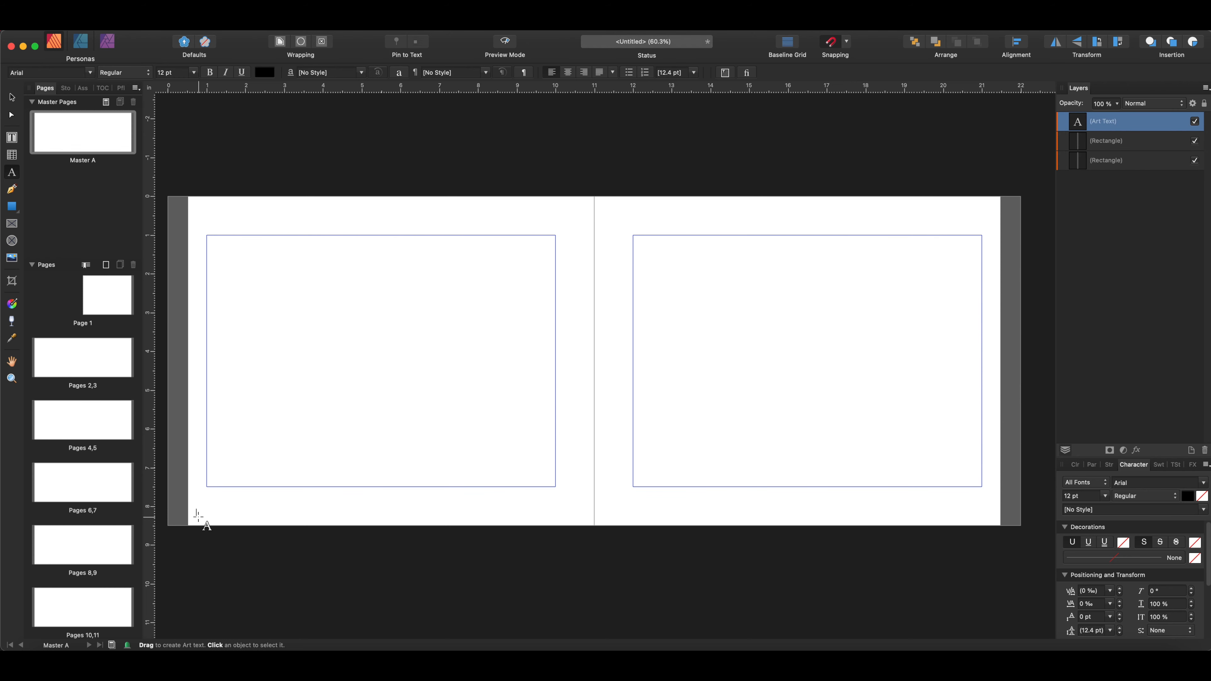
click(217, 24)
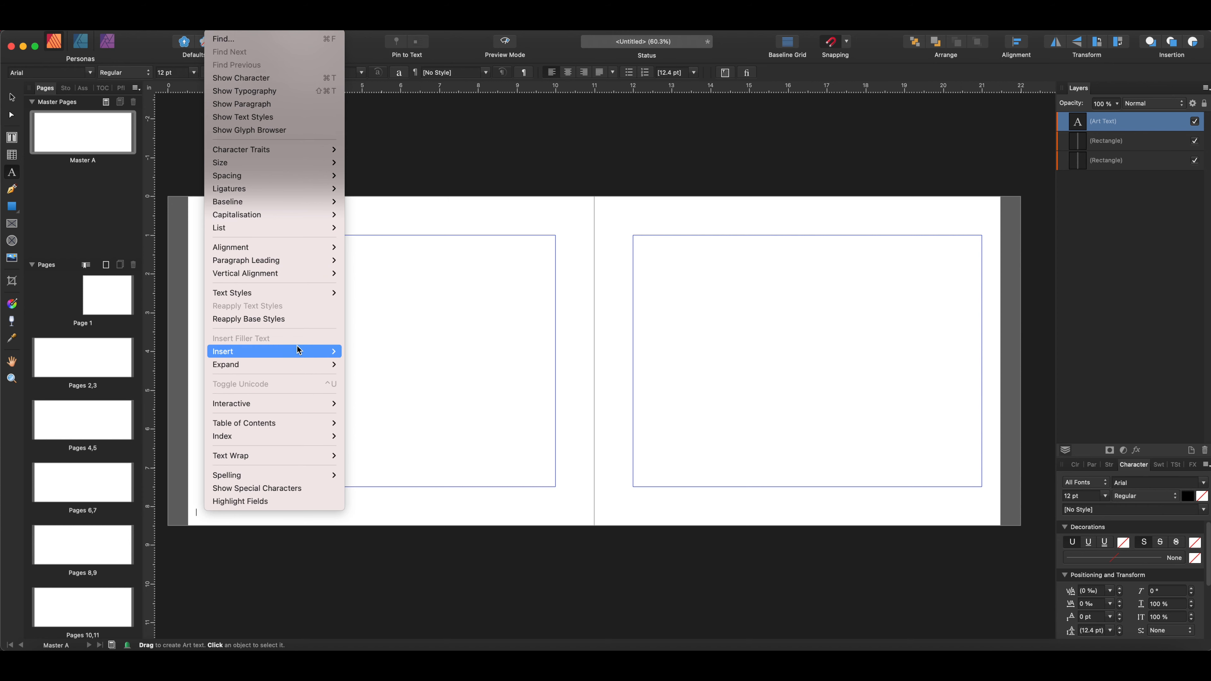
mouse_move(298, 347)
mouse_move(402, 356)
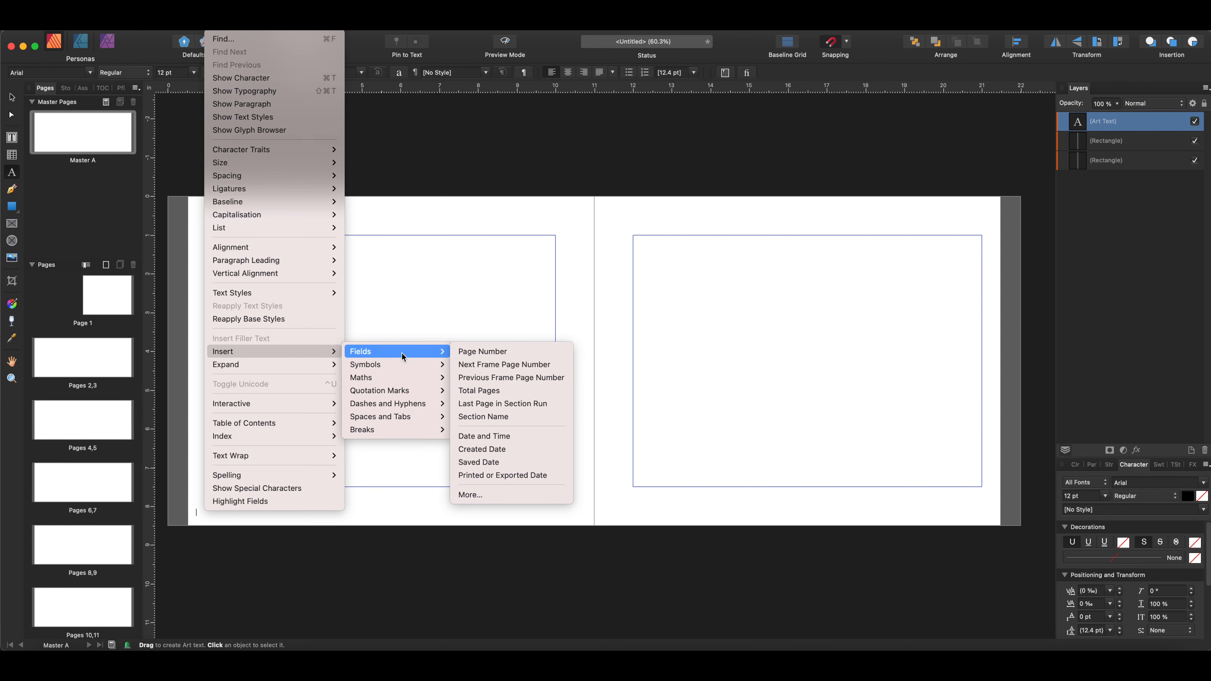
click(474, 352)
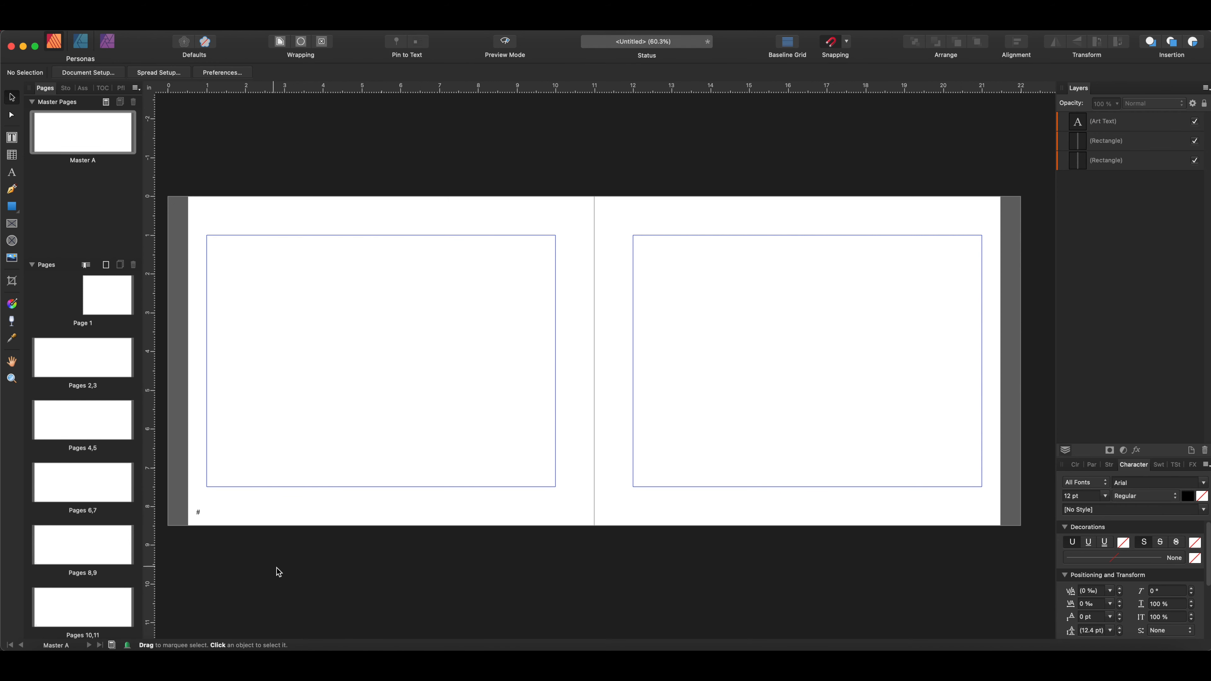
Duplicate the page number text and place the copy at the mirrored position in the right page's lower outer corner
scroll(199, 504, up, 5)
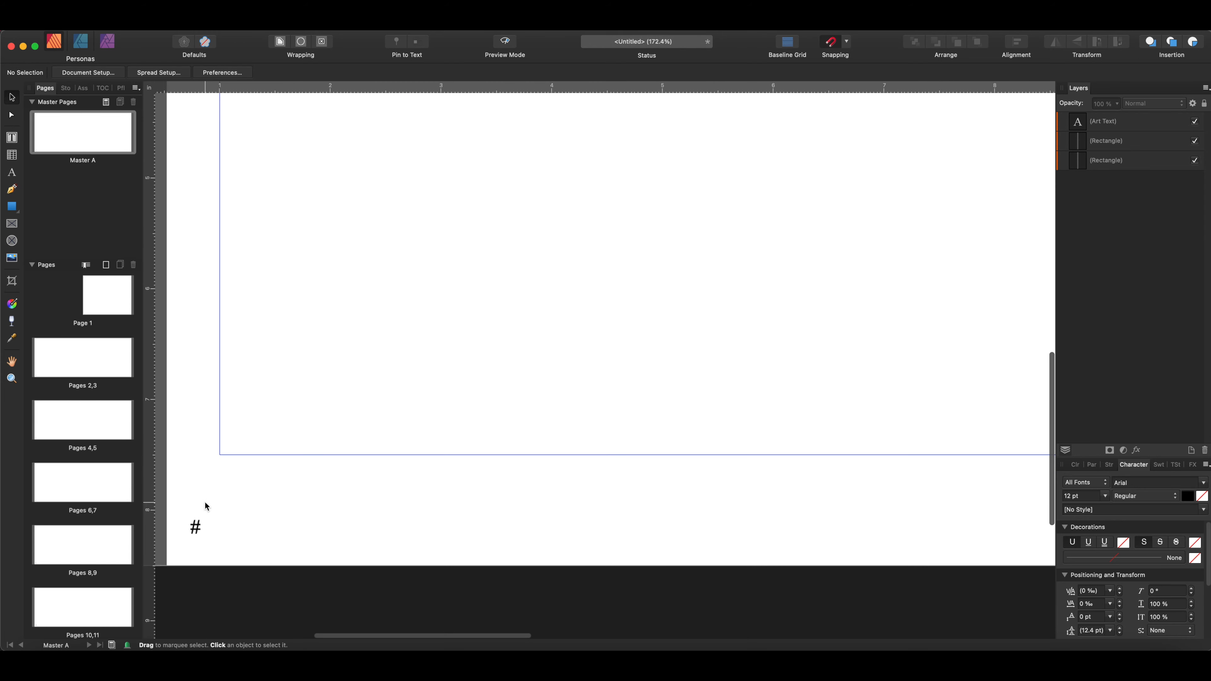
scroll(206, 502, left, 2)
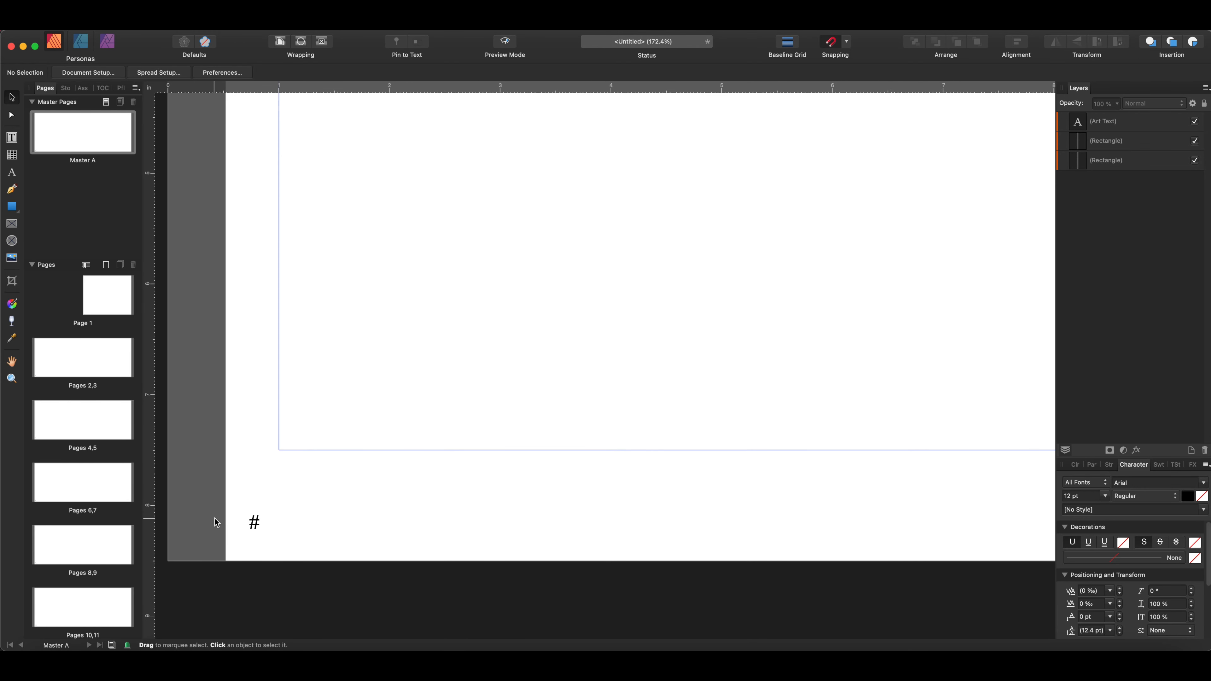
click(256, 523)
scroll(317, 517, down, 3)
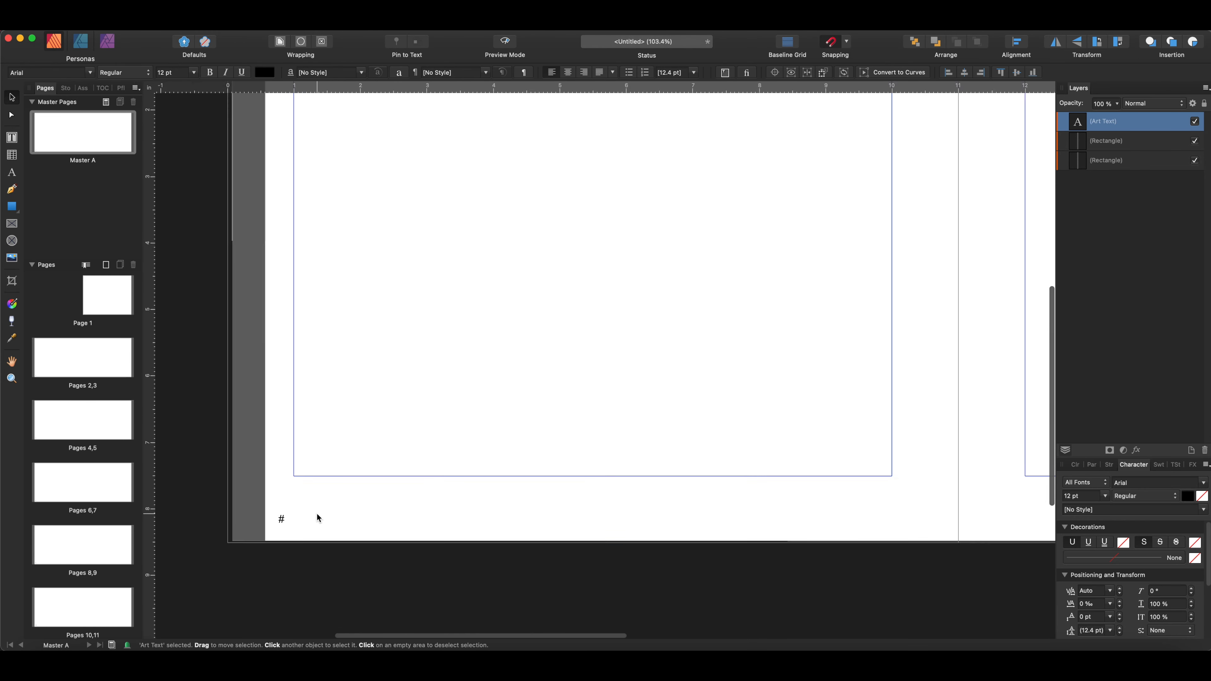
scroll(316, 512, down, 3)
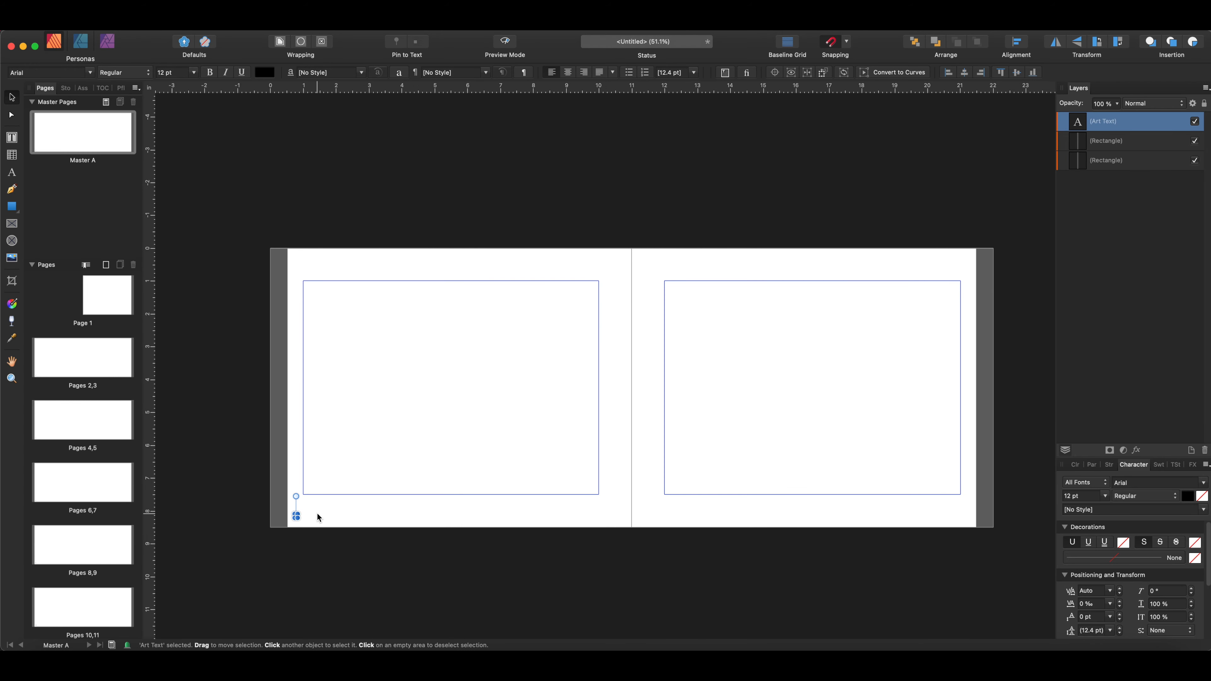
key(super+j)
click(311, 507)
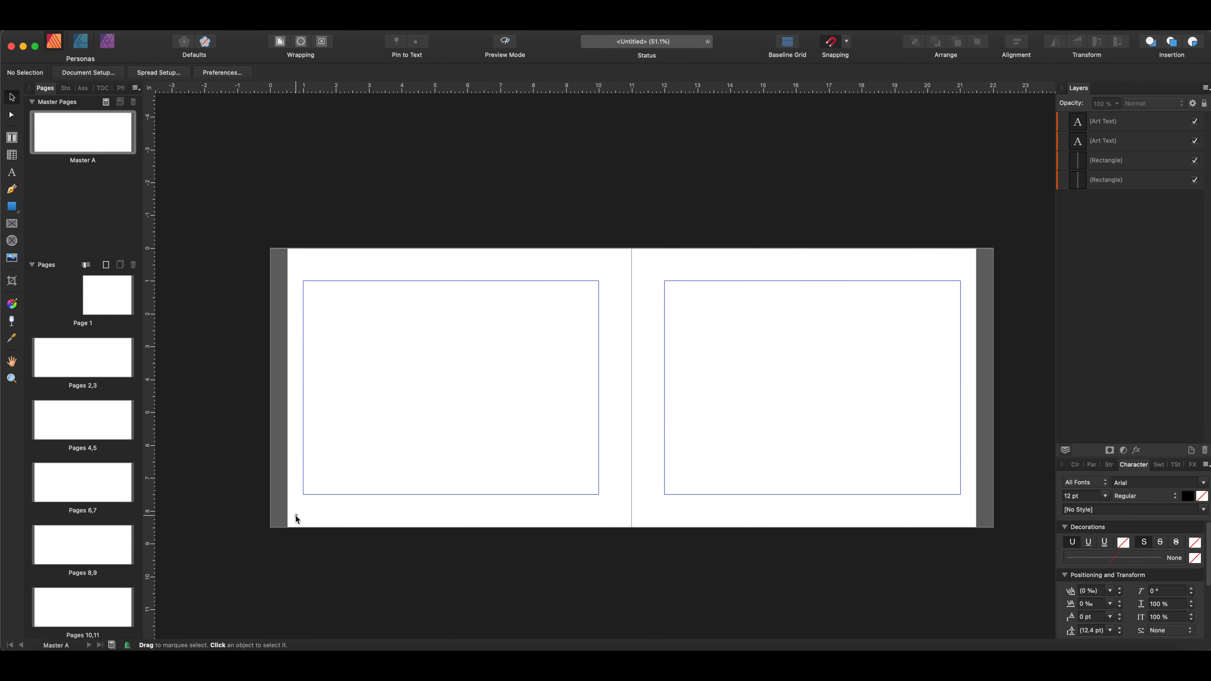
drag(297, 518, 968, 520)
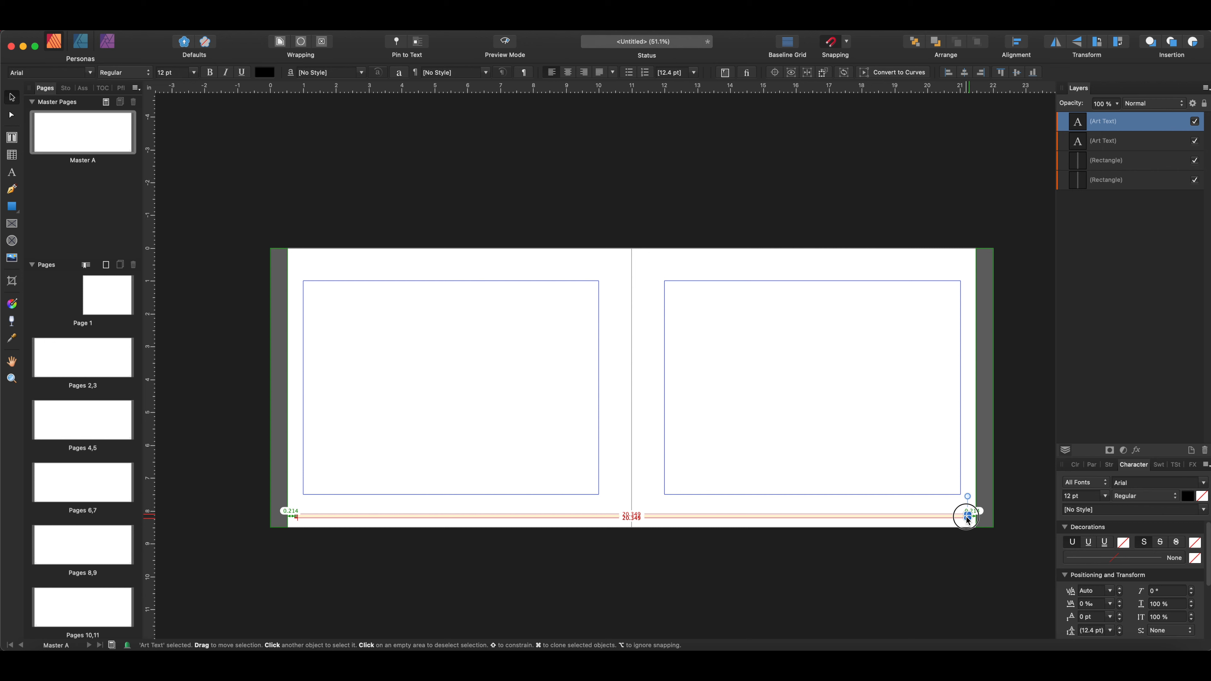
drag(968, 520, 968, 520)
click(916, 516)
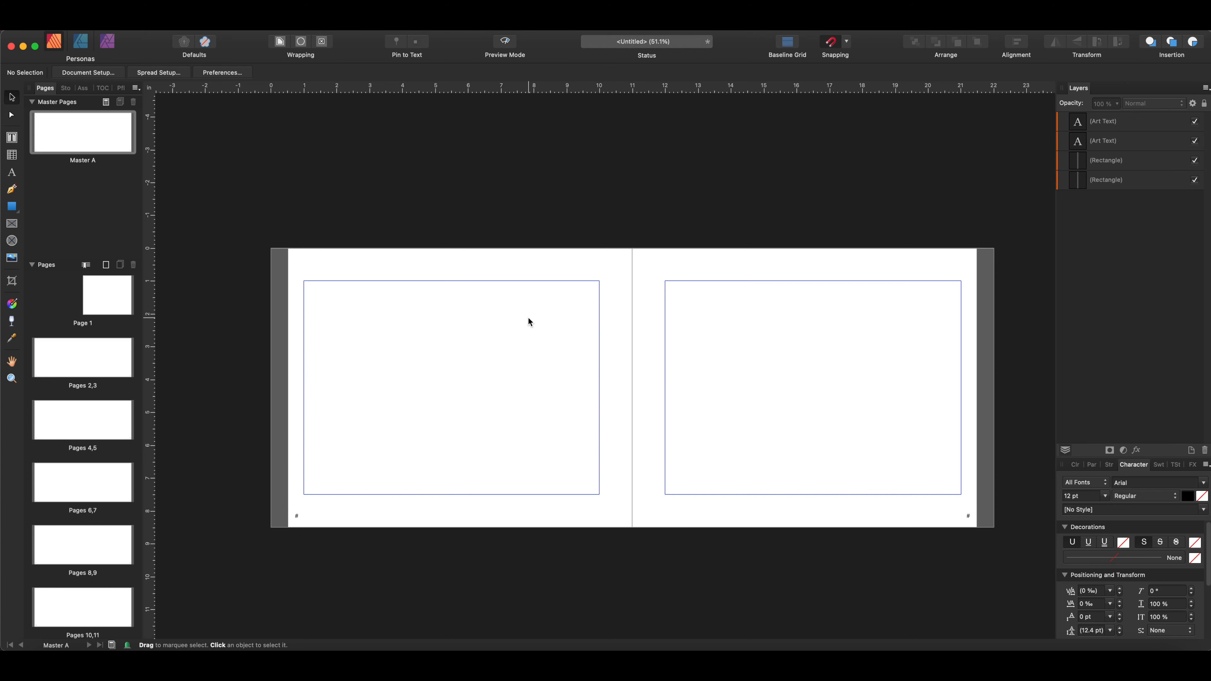
Draw a diamond about 11.5 in wide and move it partly off the upper-left corner of the left page
click(12, 207)
drag(12, 206, 94, 266)
drag(303, 223, 685, 591)
key(v)
mouse_move(521, 420)
mouse_down()
mouse_move(513, 308)
mouse_move(471, 241)
mouse_move(414, 273)
mouse_up()
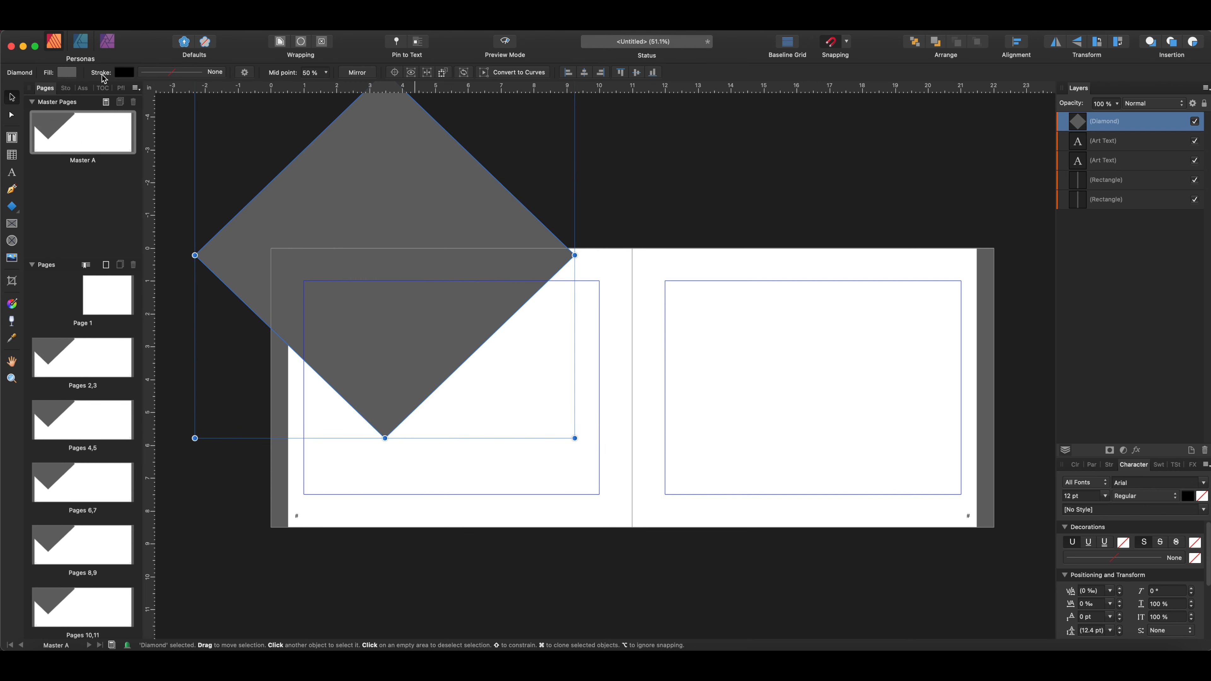
Change the diamond's fill to a very light blue
click(67, 72)
click(147, 144)
drag(132, 122, 205, 123)
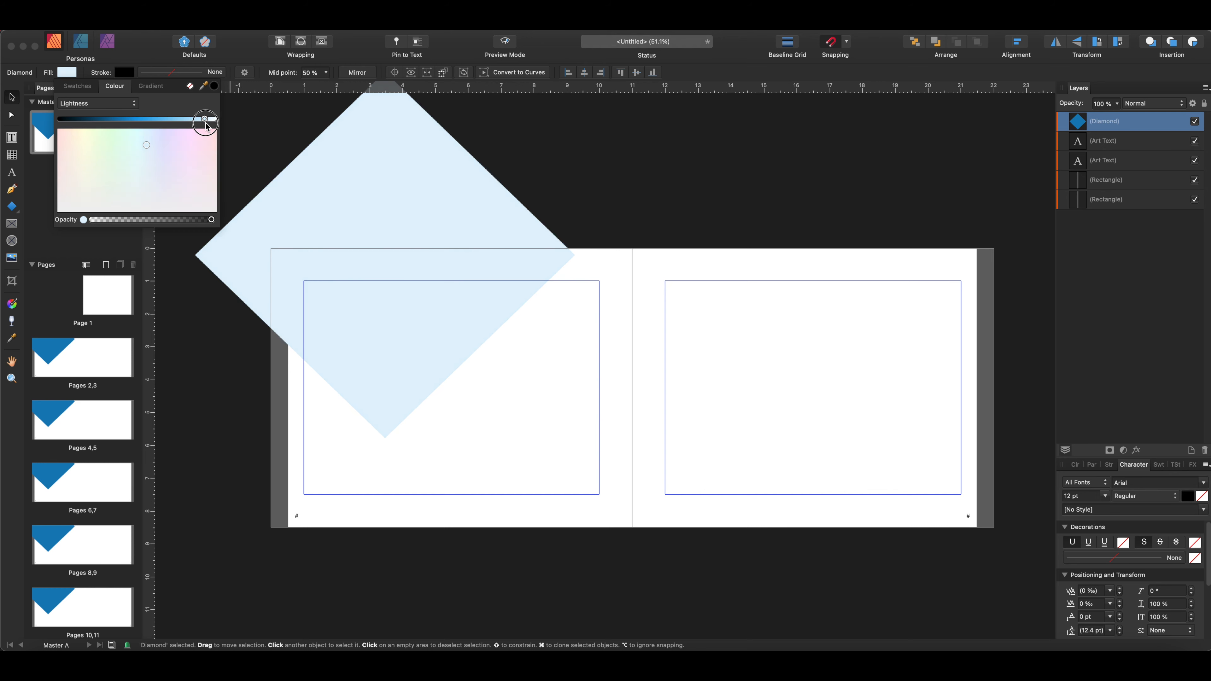
Send the diamond to the bottom of the layer stack, beneath the grey strips, and turn on Preview Mode
click(1032, 269)
click(1106, 124)
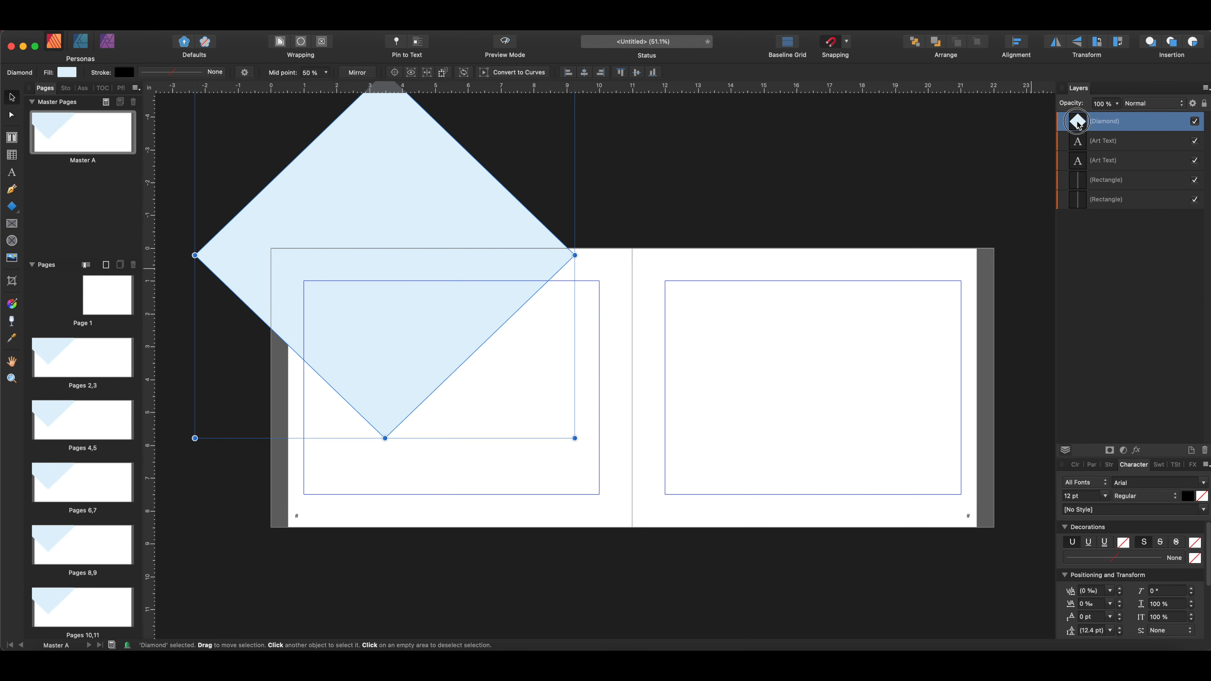
drag(1079, 125, 1072, 212)
click(691, 221)
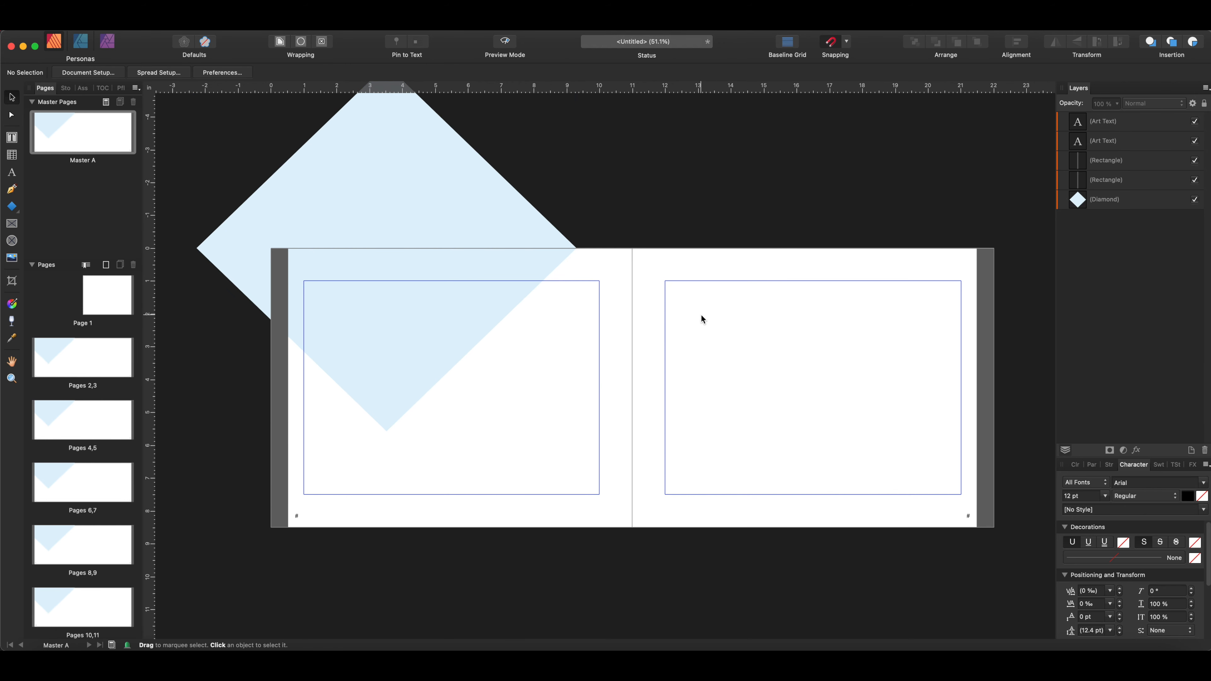
key(w)
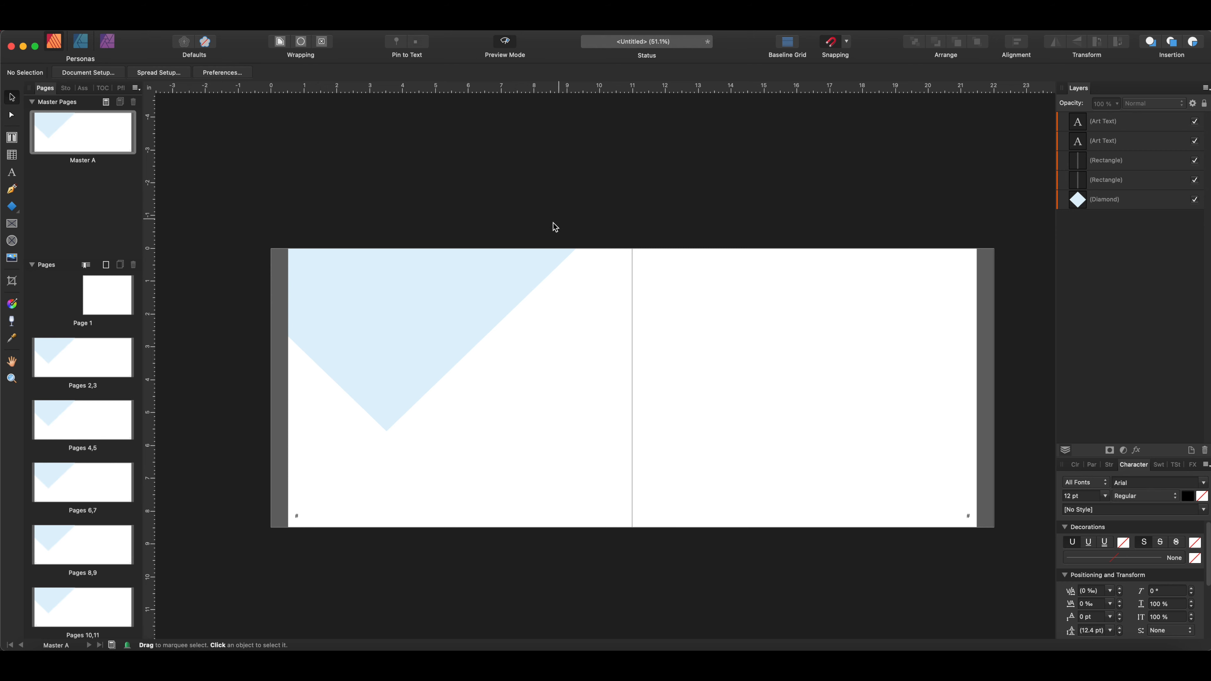
Open the pages 2,3 spread and examine the master artwork and page numbering across the following spreads
double_click(103, 353)
scroll(477, 363, left, 2)
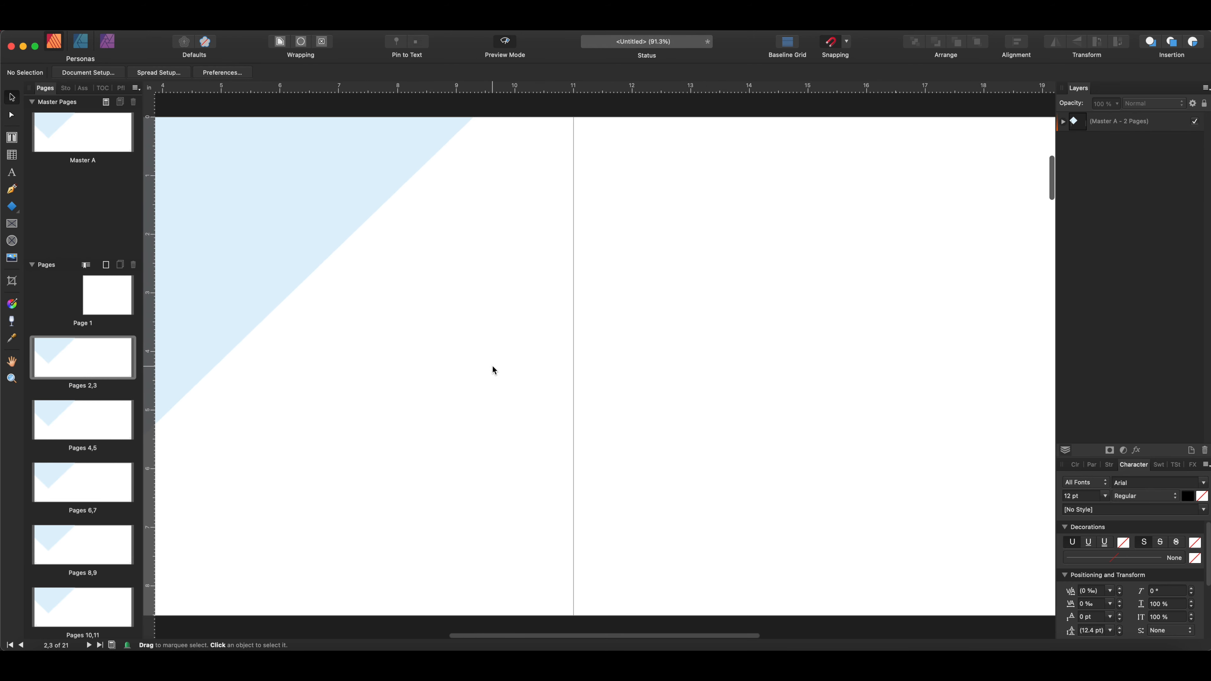
scroll(492, 366, down, 3)
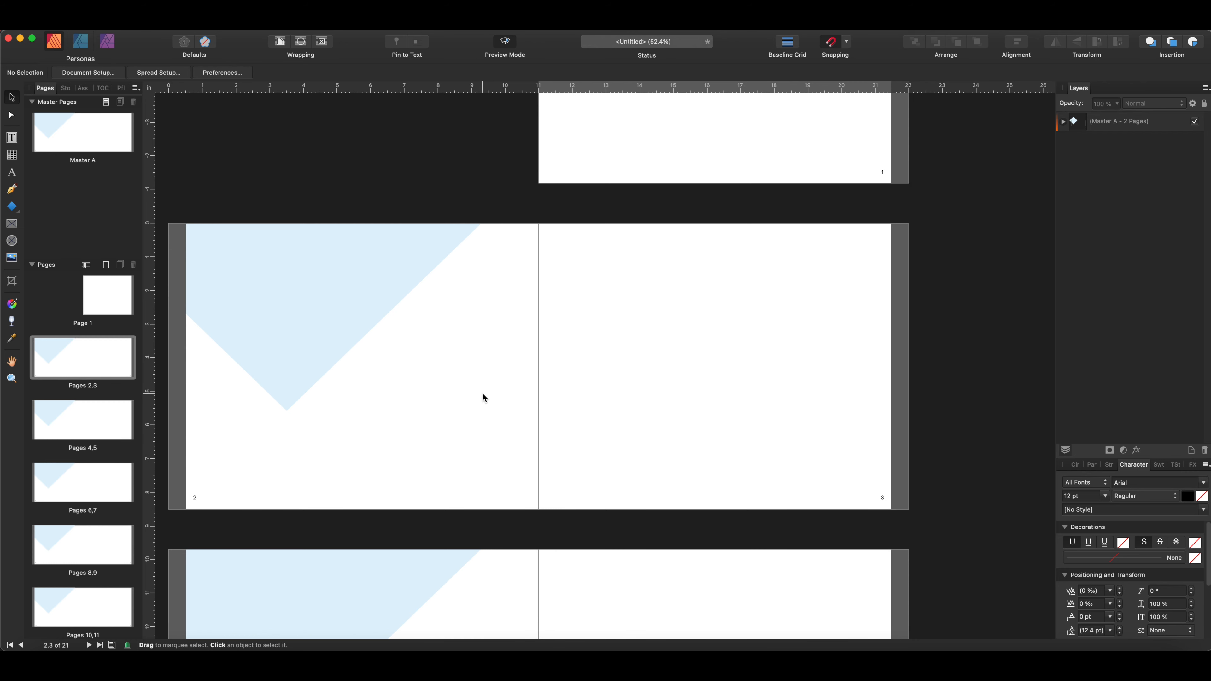
scroll(484, 393, down, 2)
scroll(483, 393, left, 1)
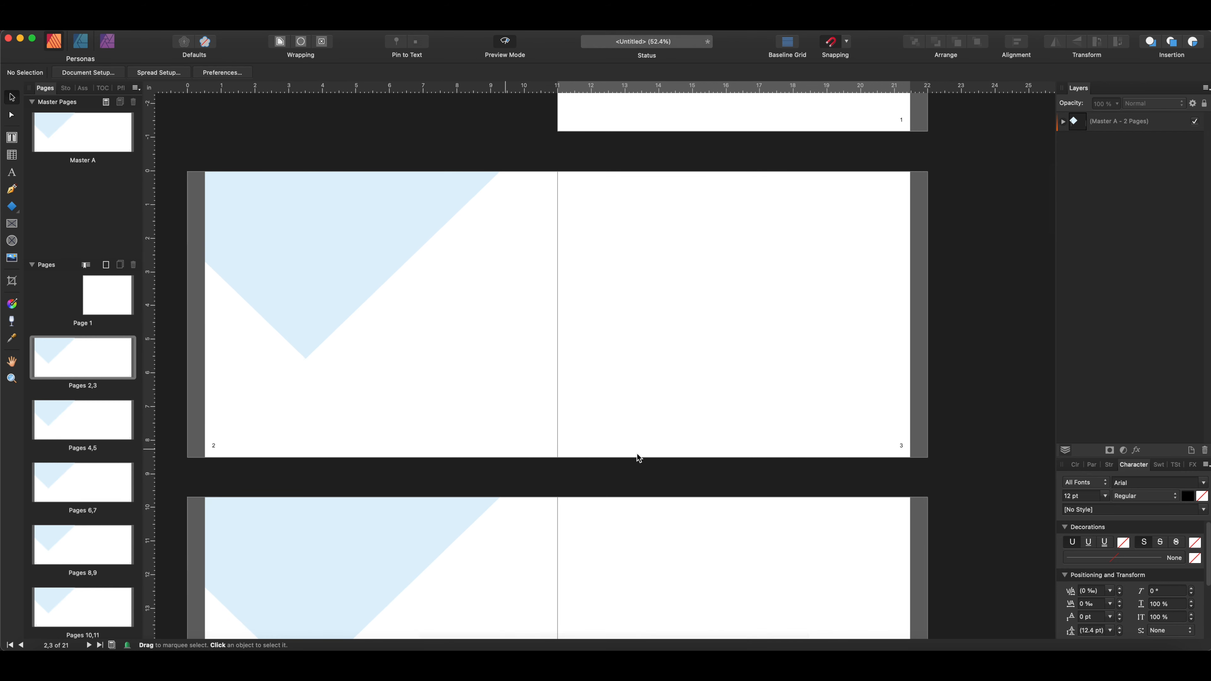
scroll(900, 459, down, 3)
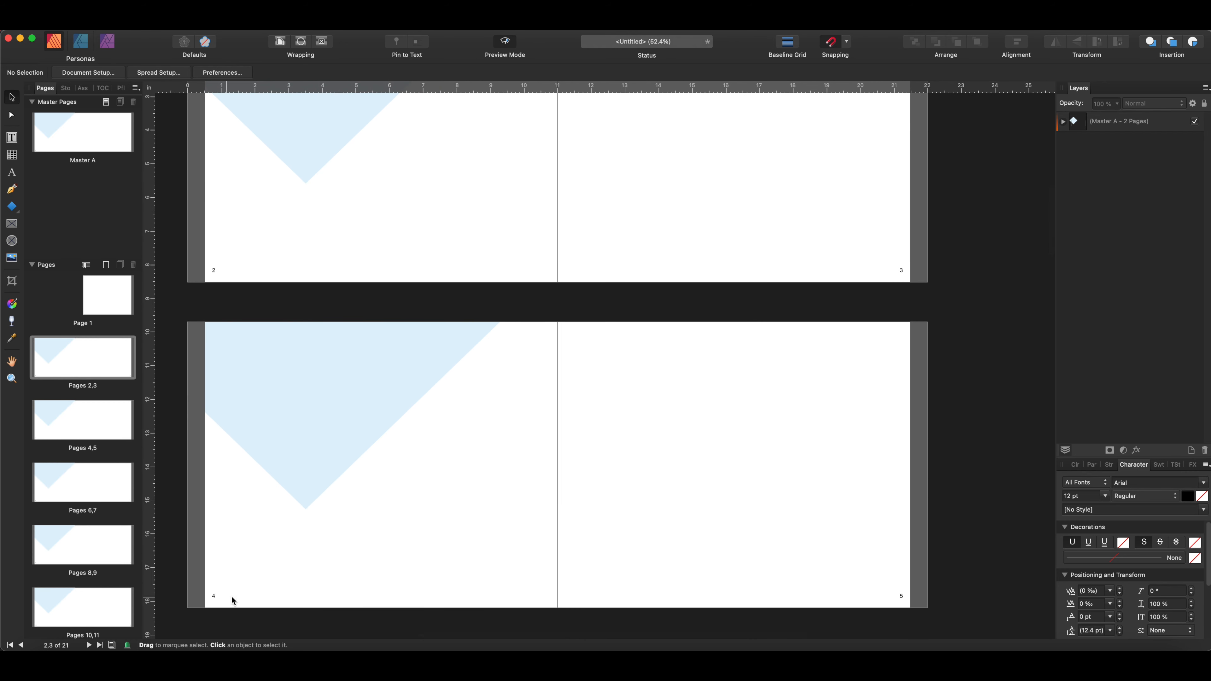
scroll(827, 579, down, 6)
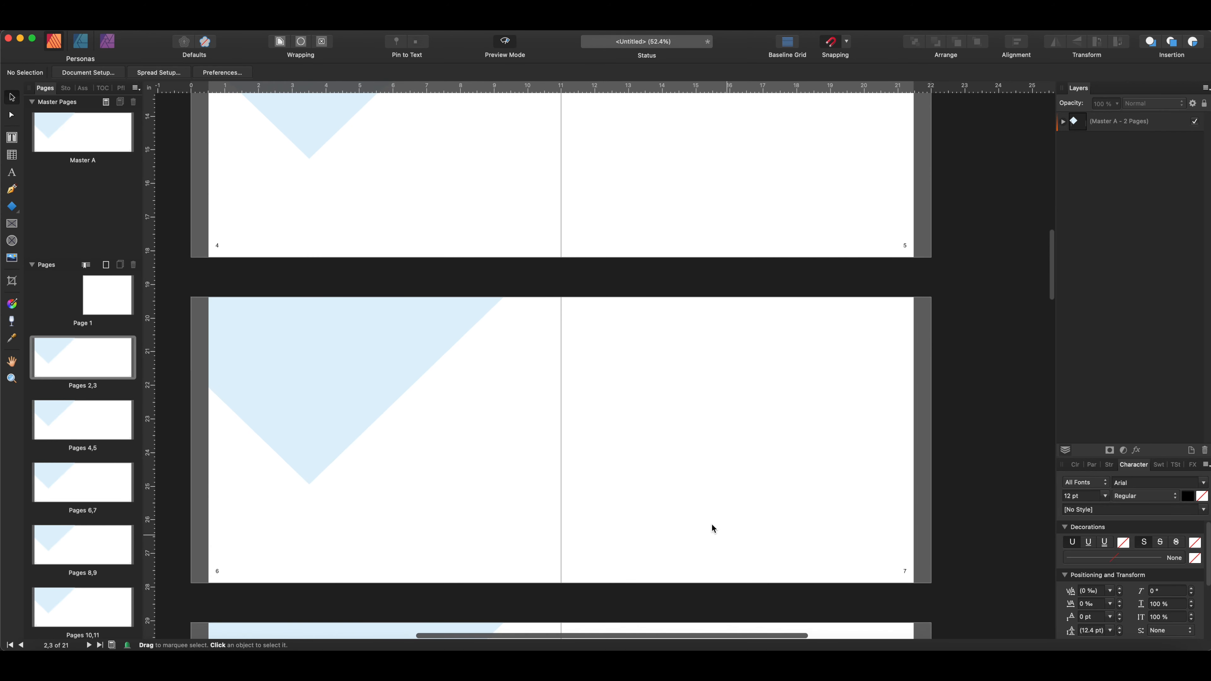
scroll(696, 511, left, 3)
scroll(695, 509, up, 11)
scroll(695, 509, right, 2)
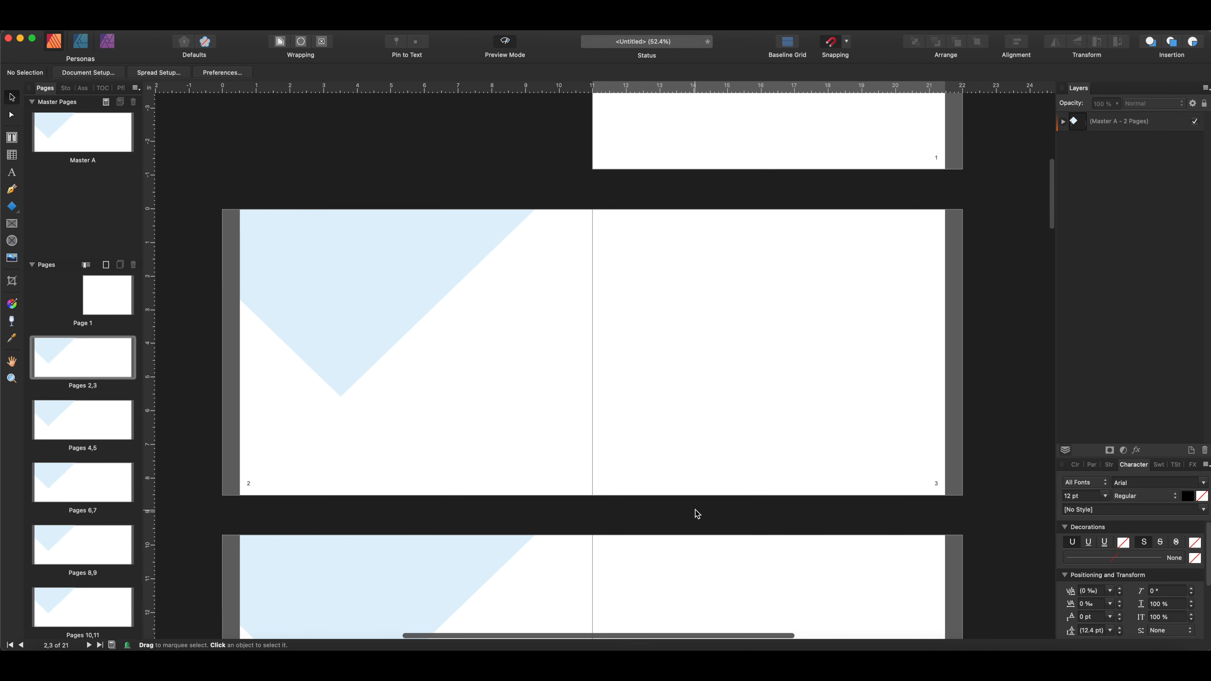
scroll(694, 511, up, 3)
scroll(693, 511, down, 4)
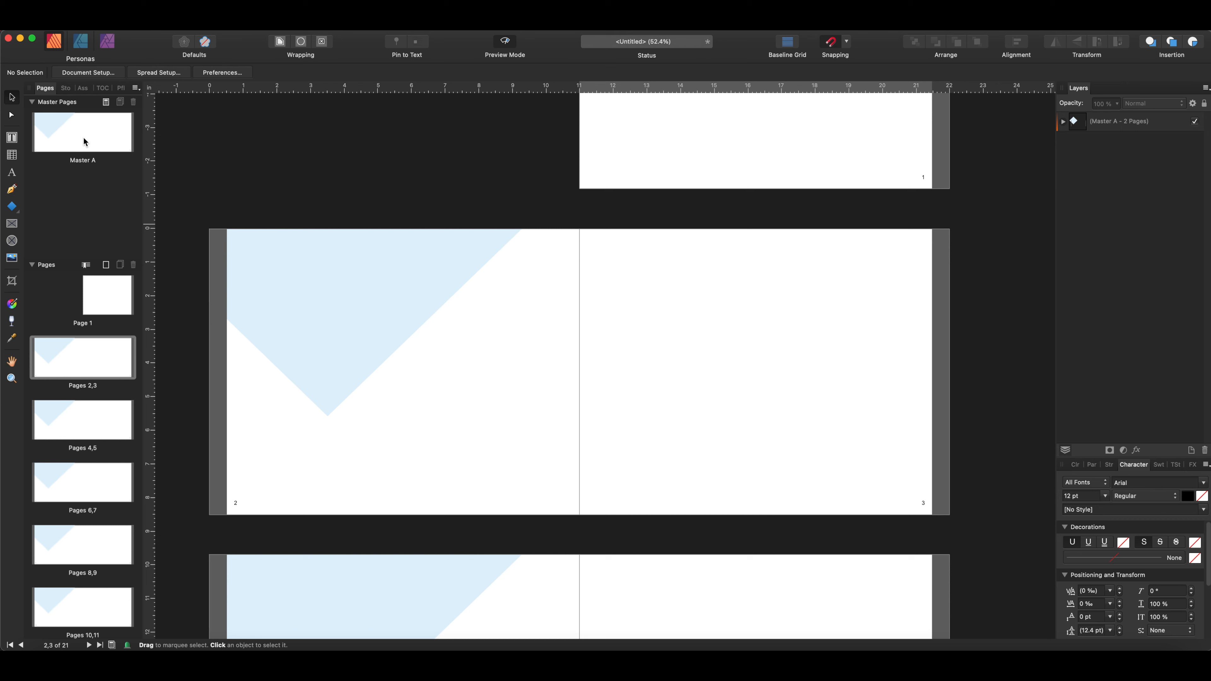
Recolour the diamond on Master A to a pale yellow and check the change on the pages 2,3 spread
double_click(88, 162)
click(352, 278)
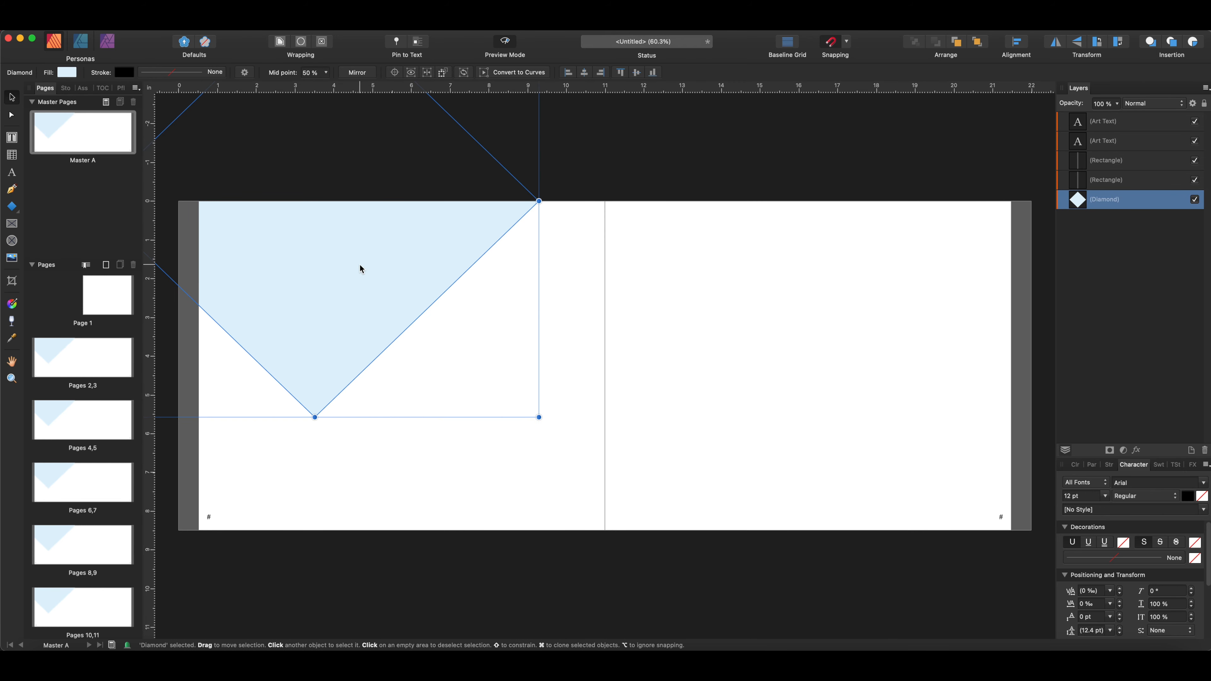
click(67, 73)
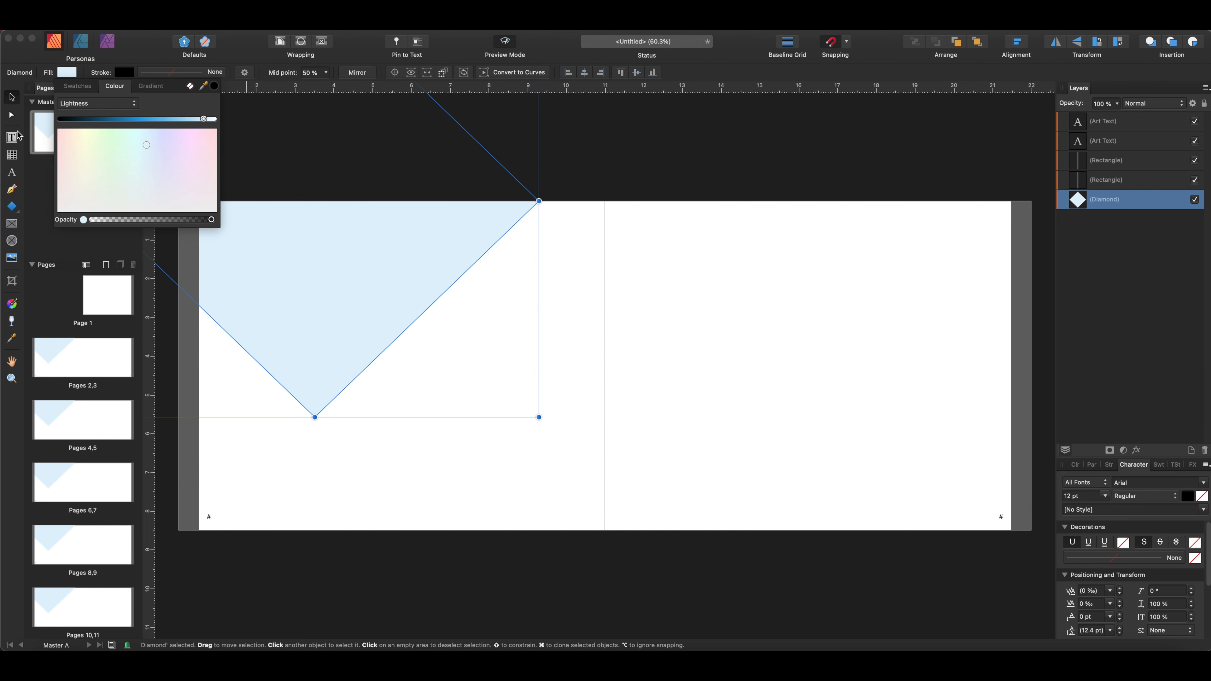
drag(92, 144, 78, 135)
click(615, 155)
double_click(110, 359)
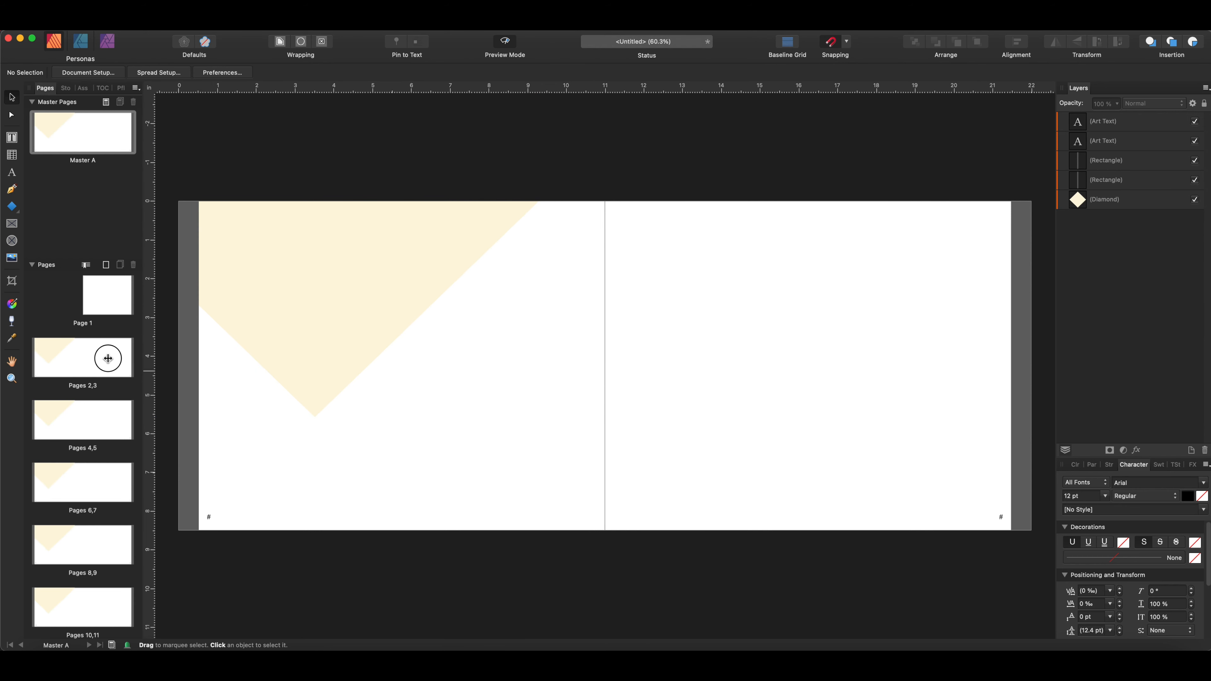
scroll(461, 343, down, 3)
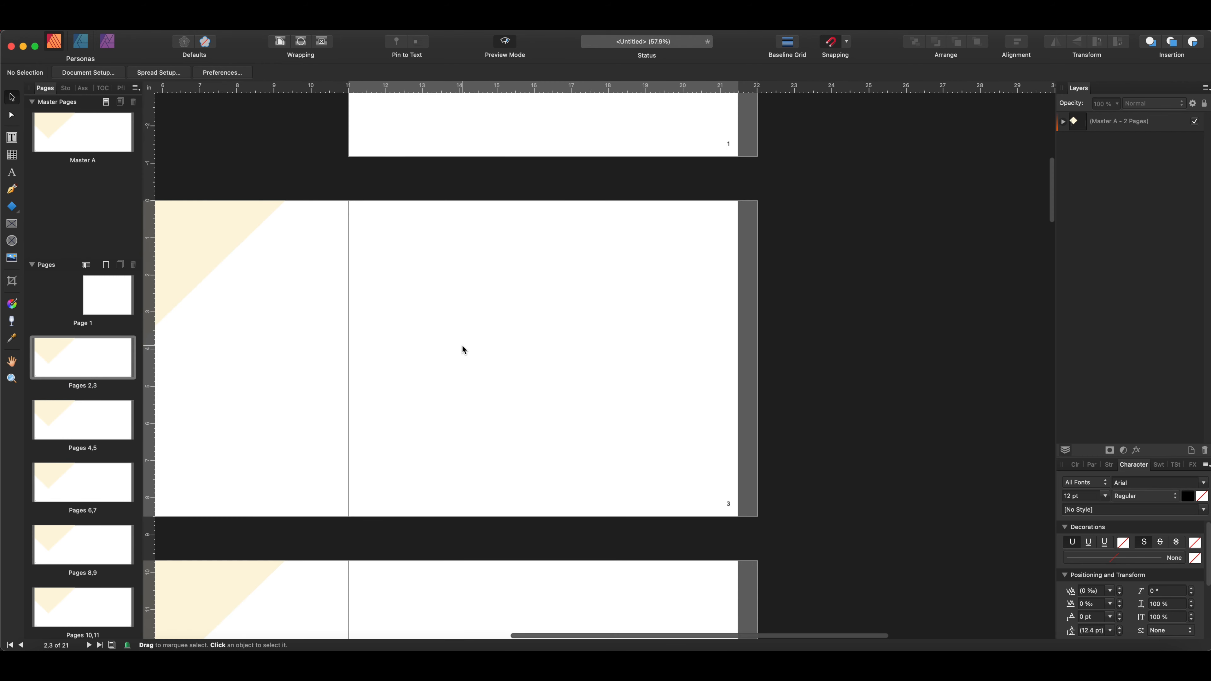
Open the Master A layer on the pages 4,5 spread for detached editing
scroll(464, 345, left, 5)
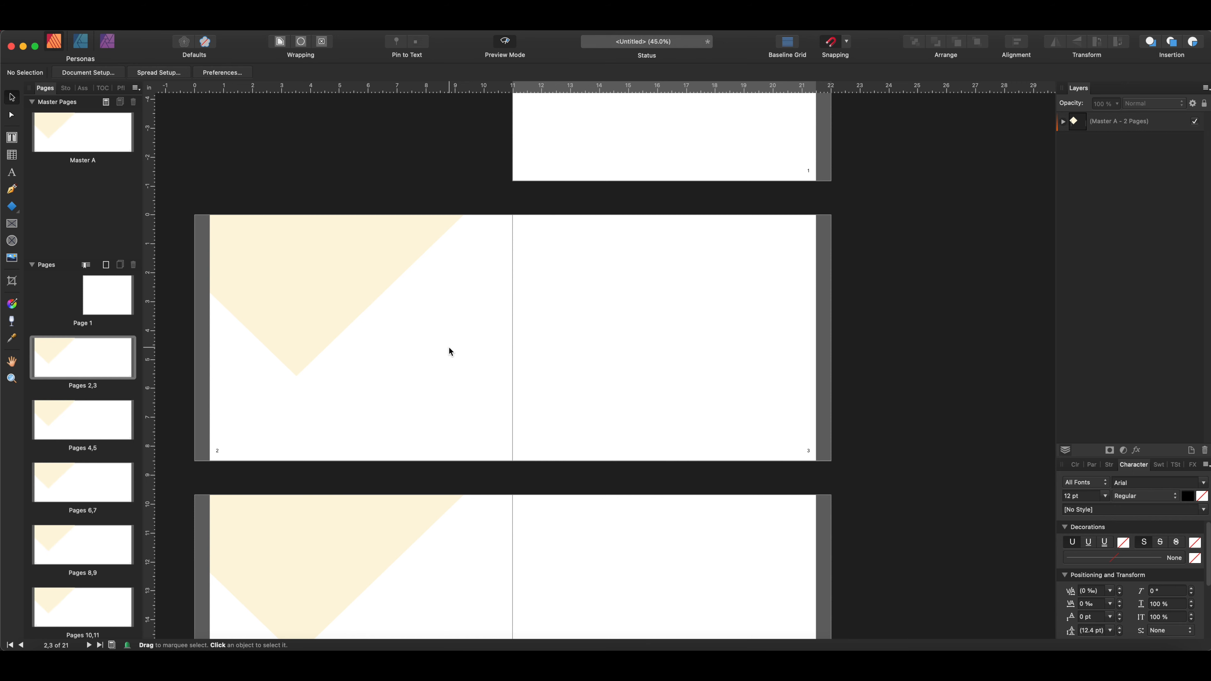
scroll(438, 347, down, 5)
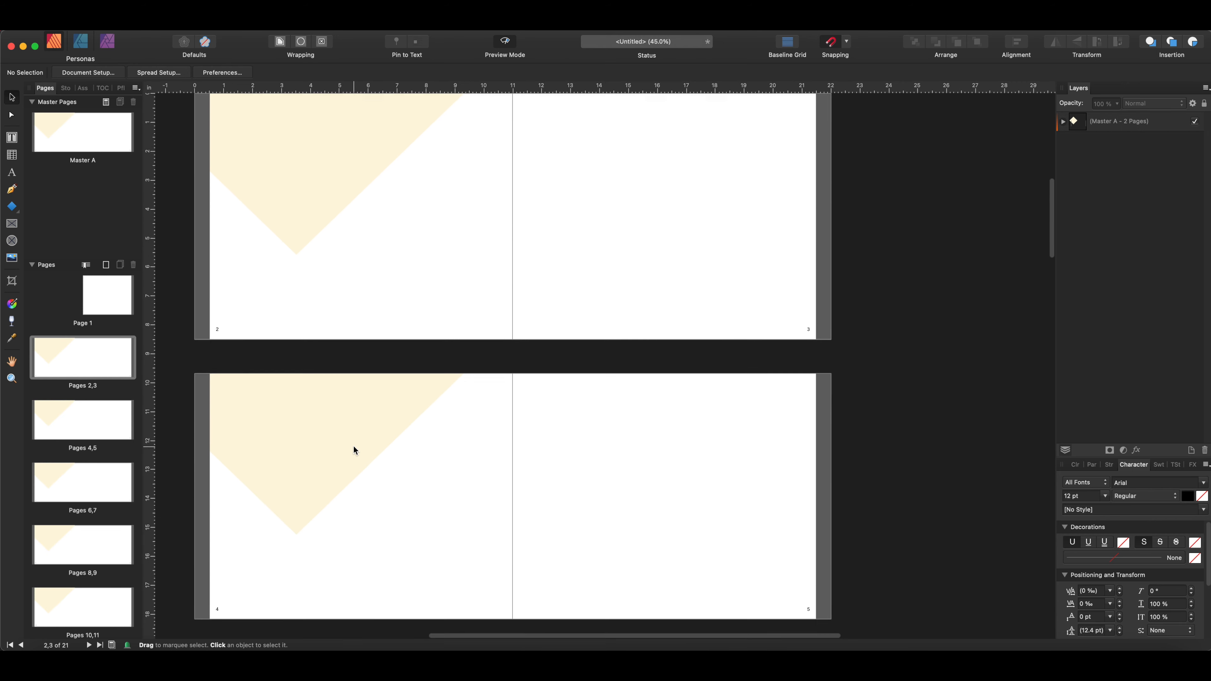
scroll(353, 446, down, 2)
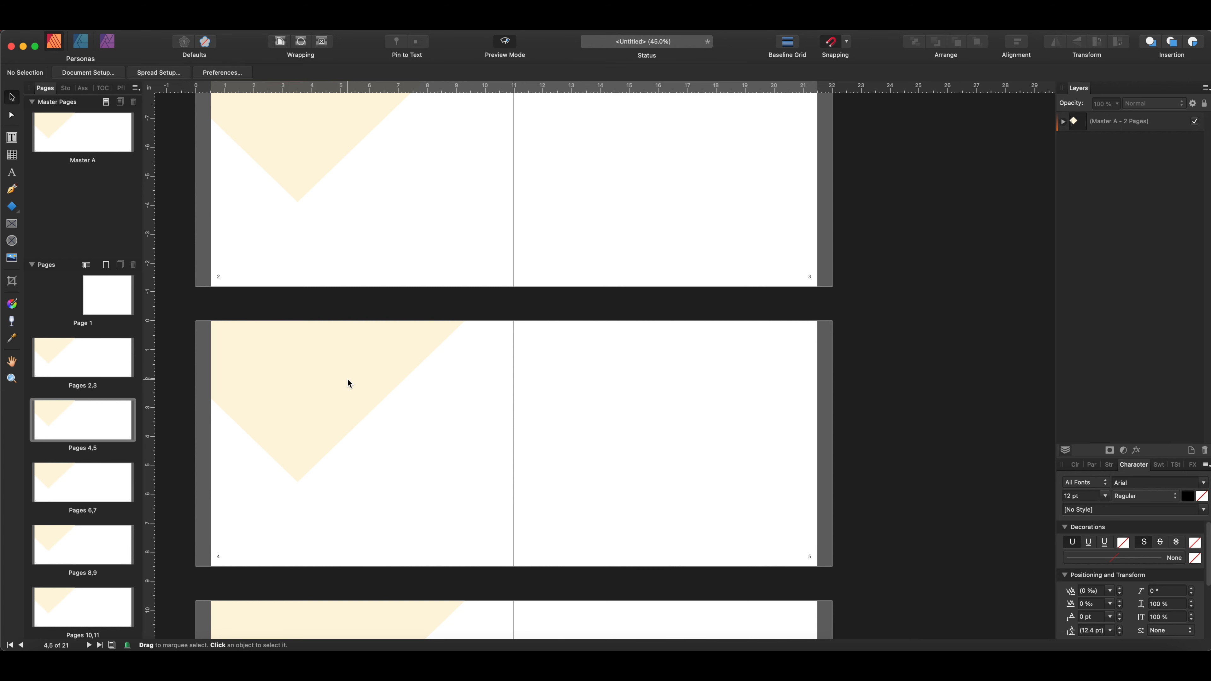
scroll(340, 367, down, 3)
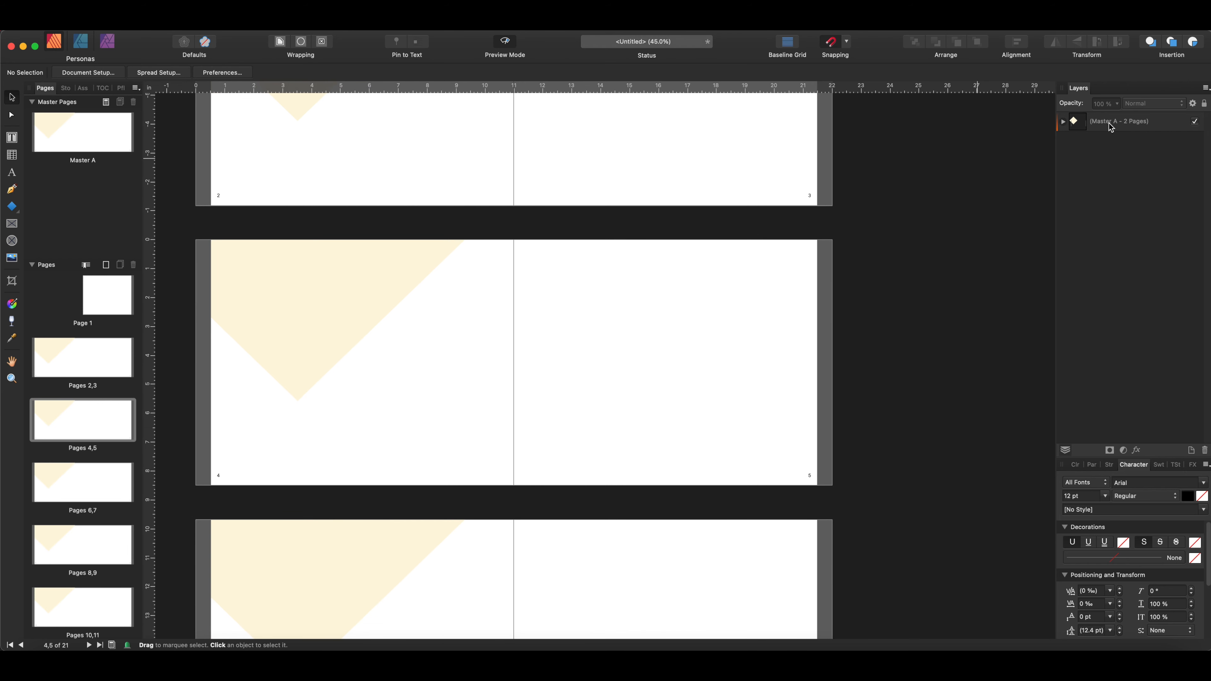
click(1122, 126)
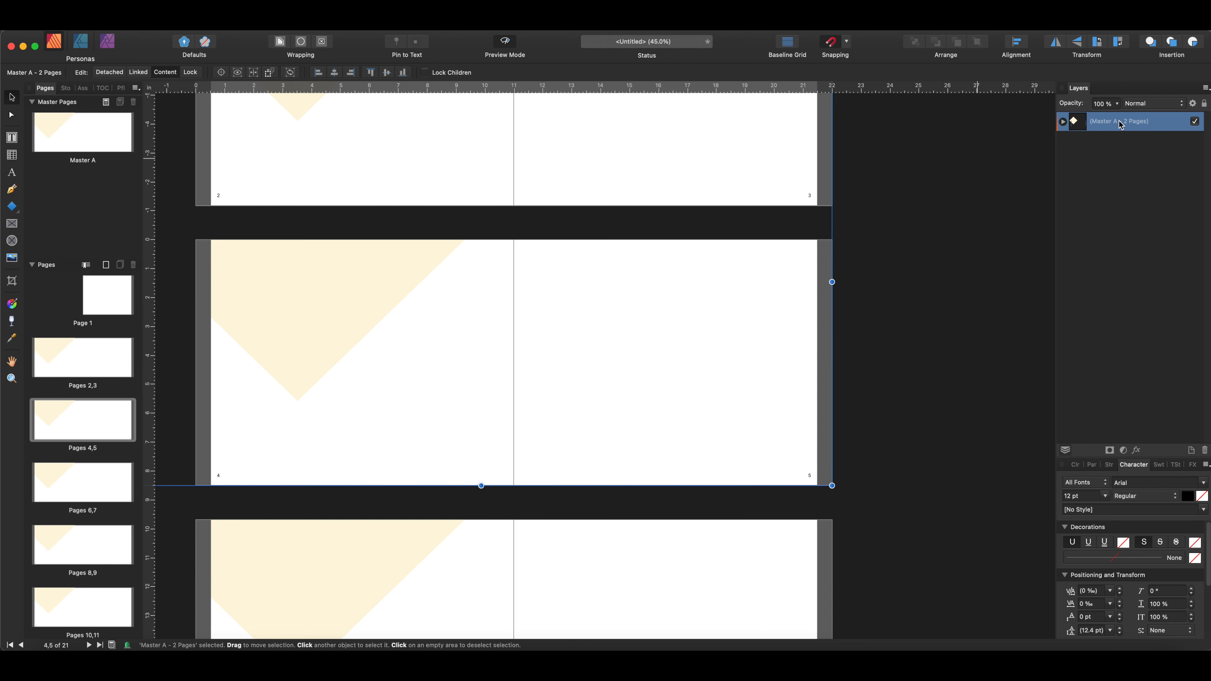
right_click(1119, 126)
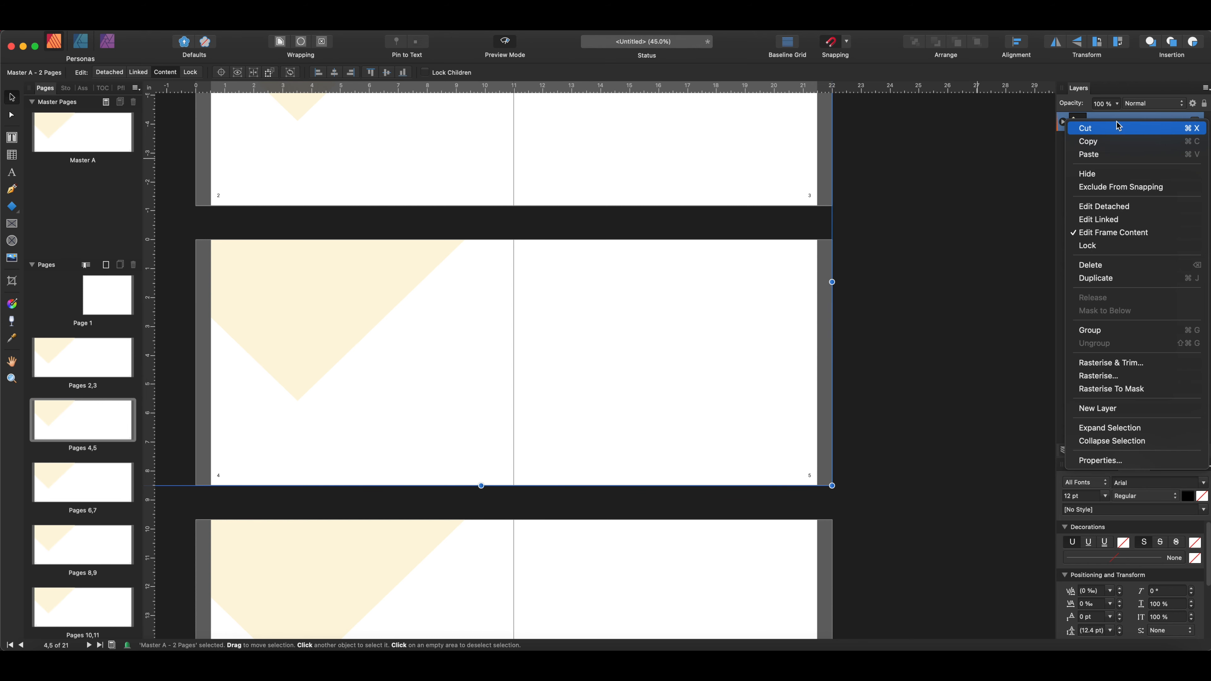
click(1133, 212)
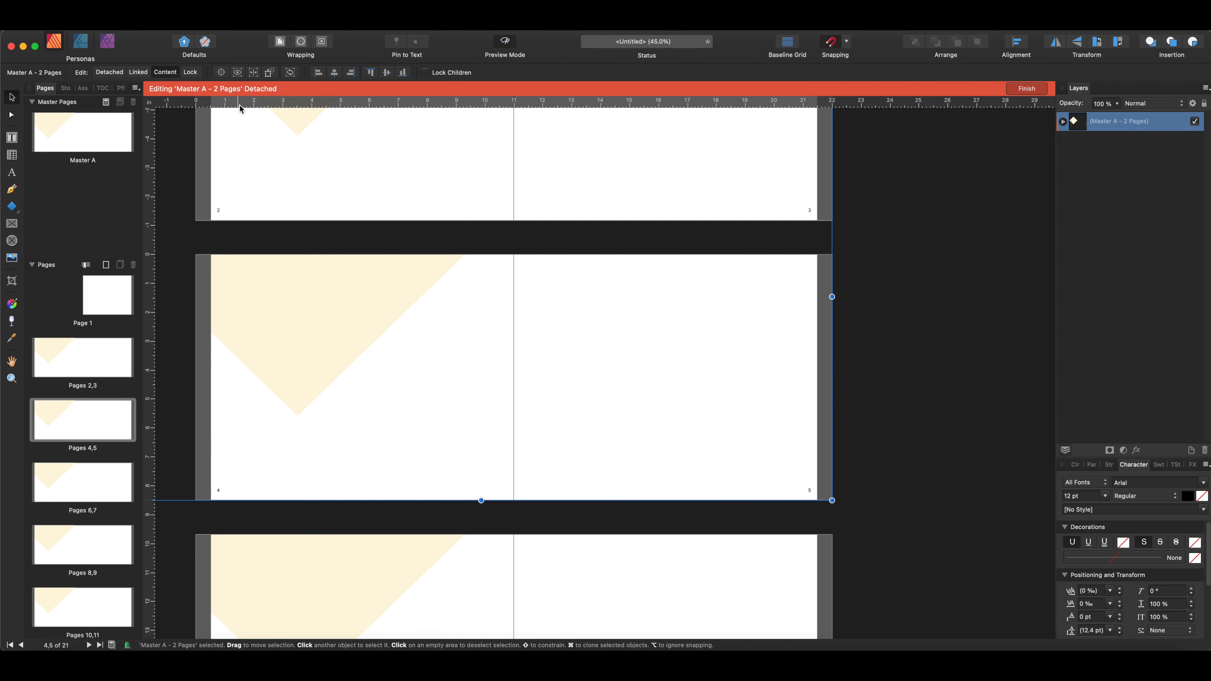
Recolour the diamond on pages 4,5 to a pale lavender, finish the detached editing and compare the spread with pages 2,3
click(444, 356)
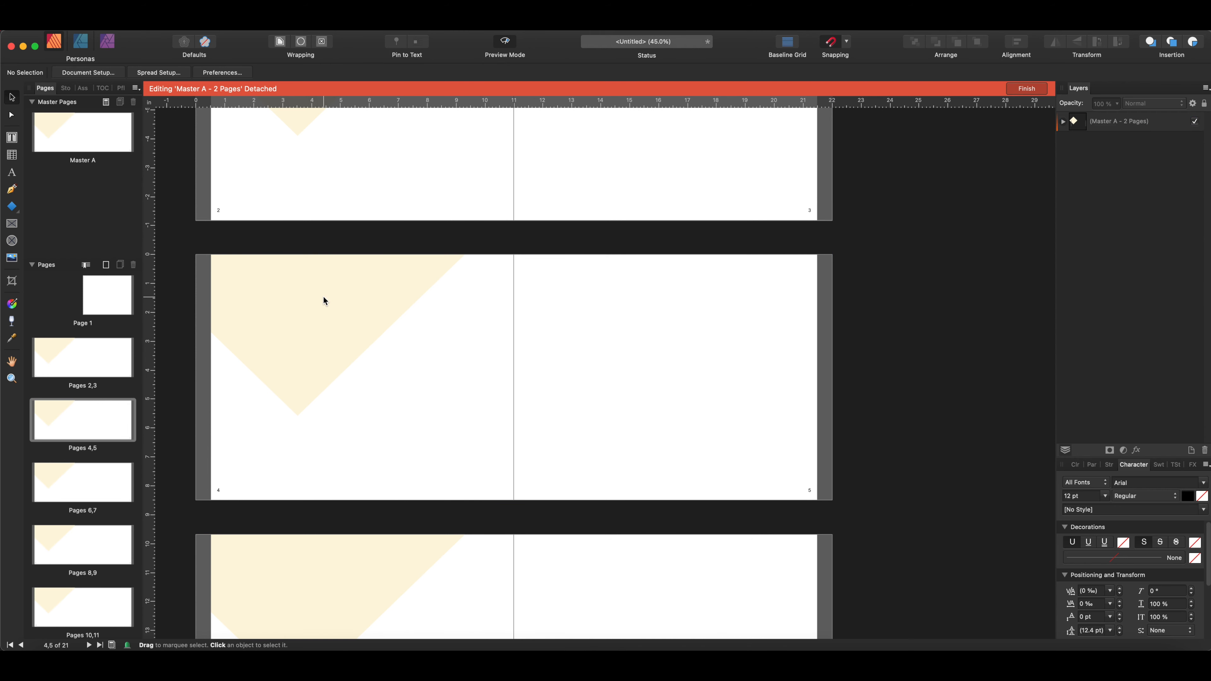
click(324, 296)
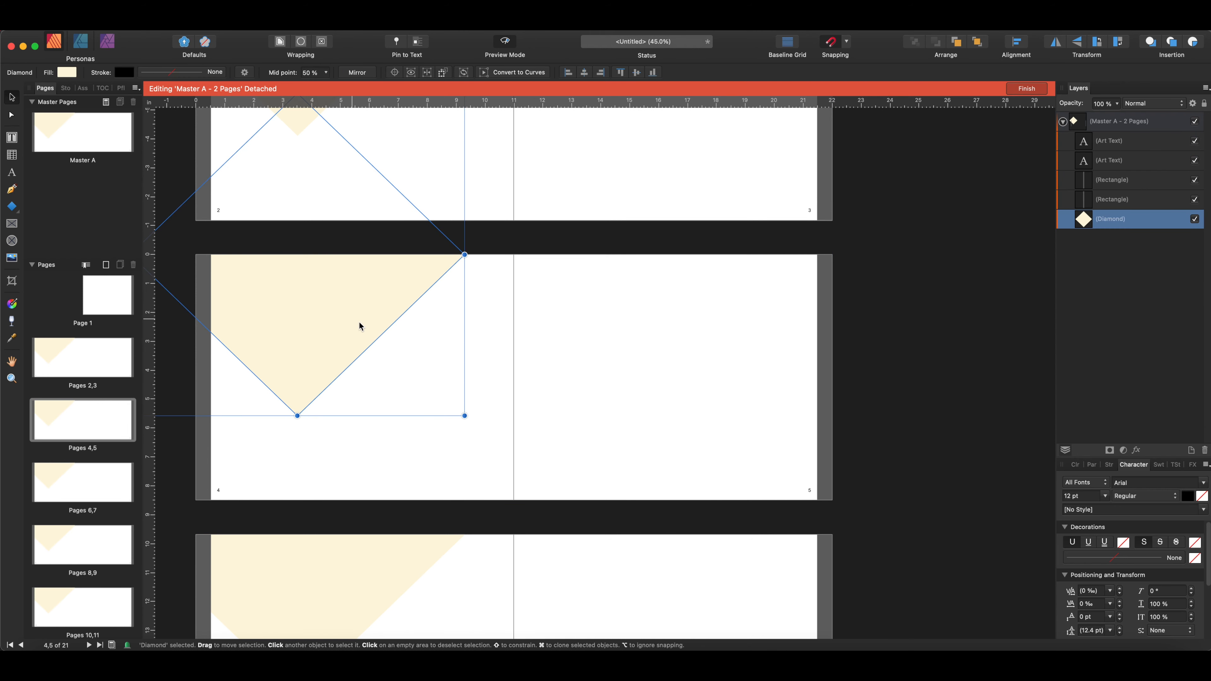
click(73, 75)
click(164, 133)
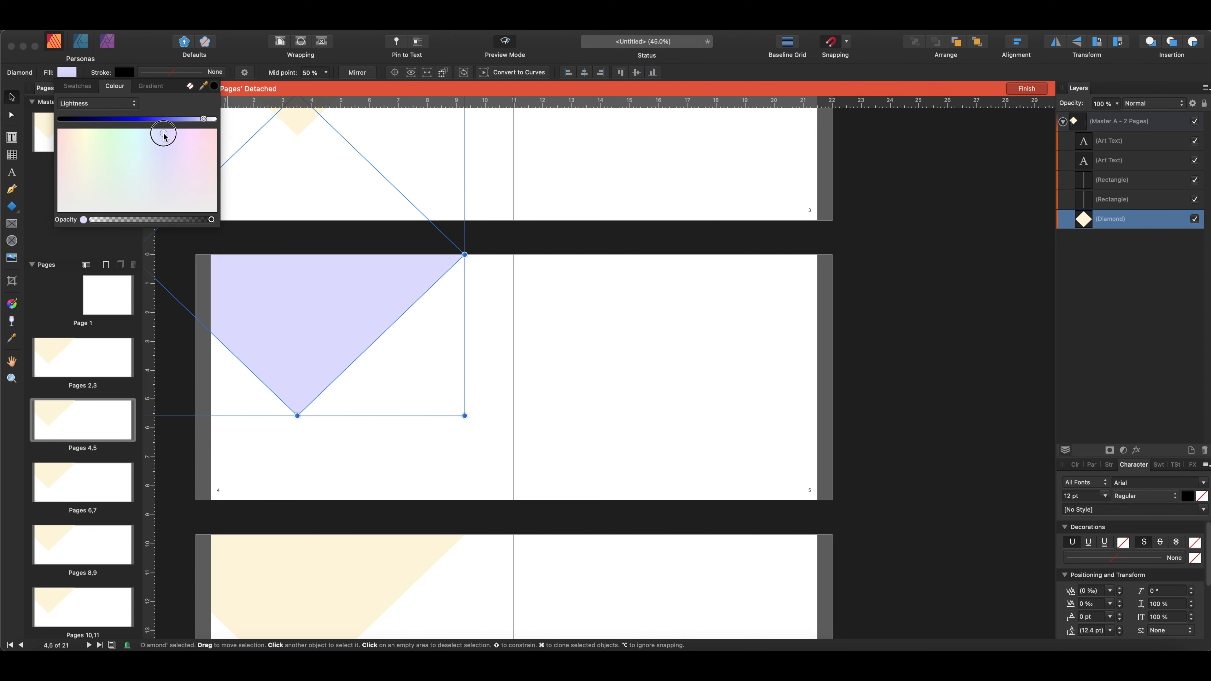
click(1027, 89)
scroll(532, 386, up, 2)
scroll(534, 384, up, 5)
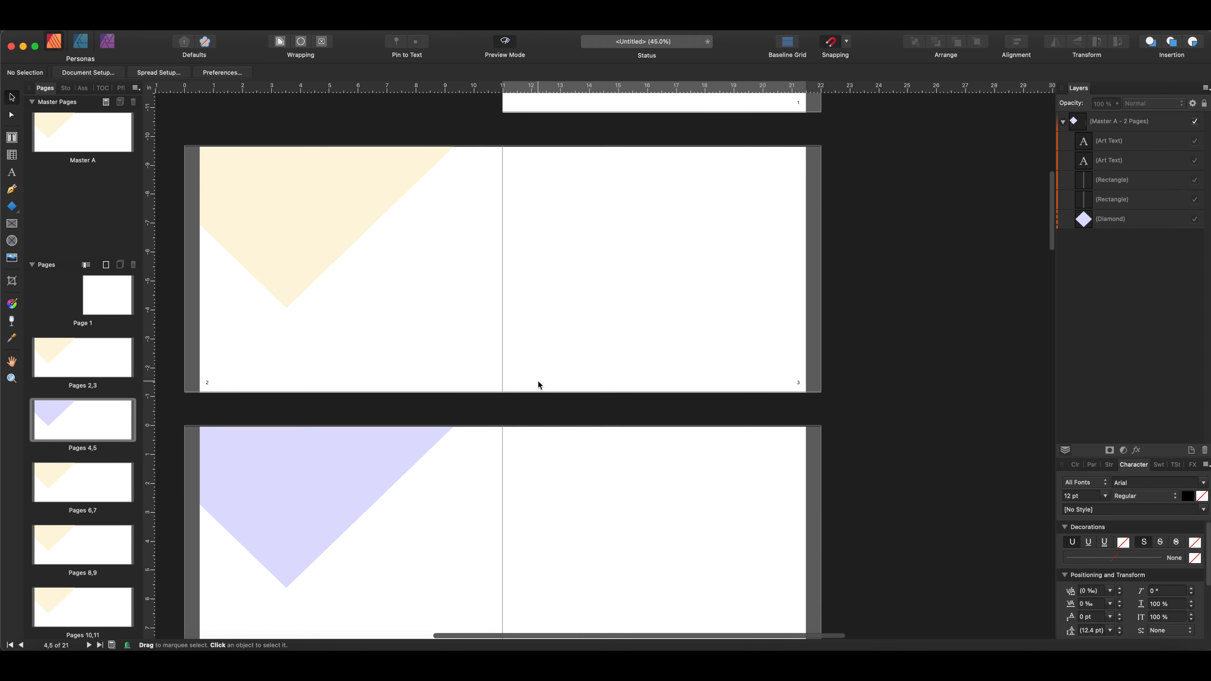
scroll(541, 379, down, 4)
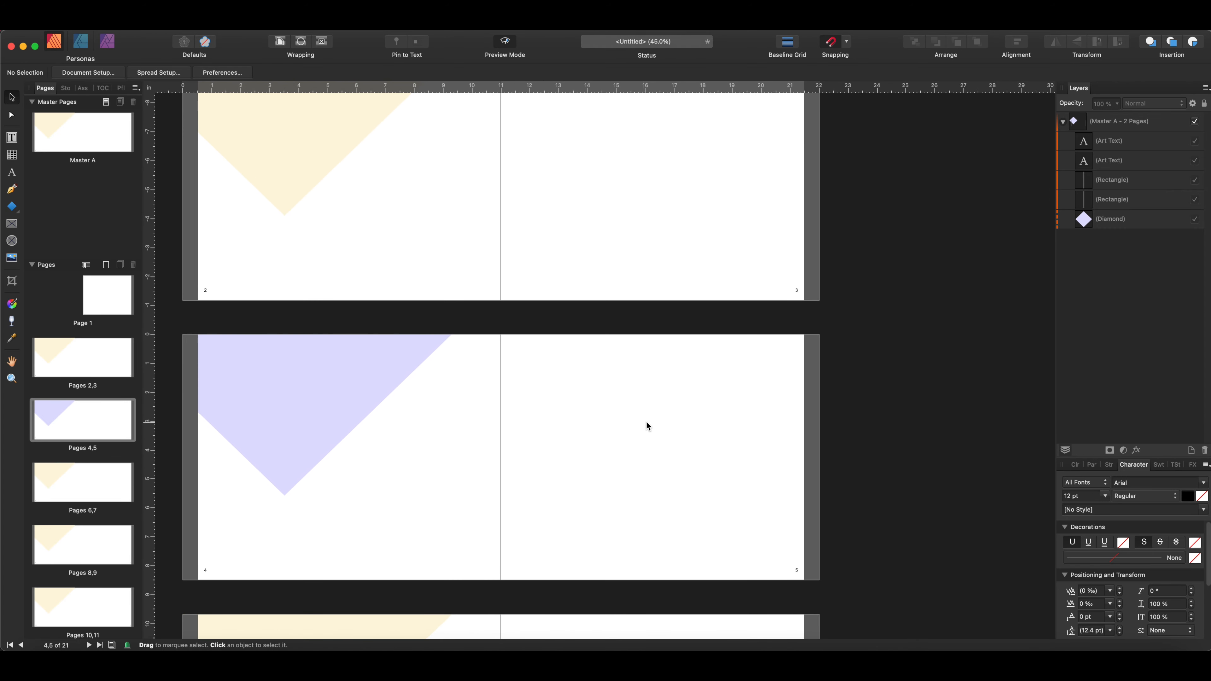
scroll(646, 422, left, 1)
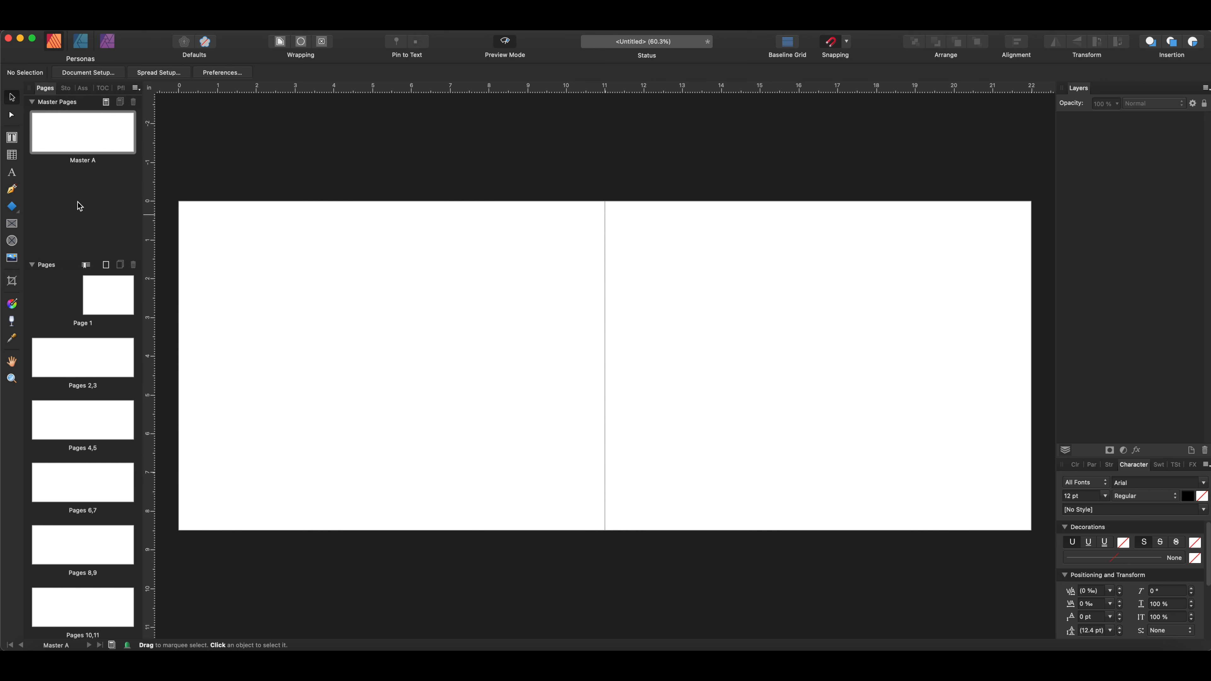
Add a single-page master named "4 photos" in Letter size, 11 × 8.5 in
right_click(87, 195)
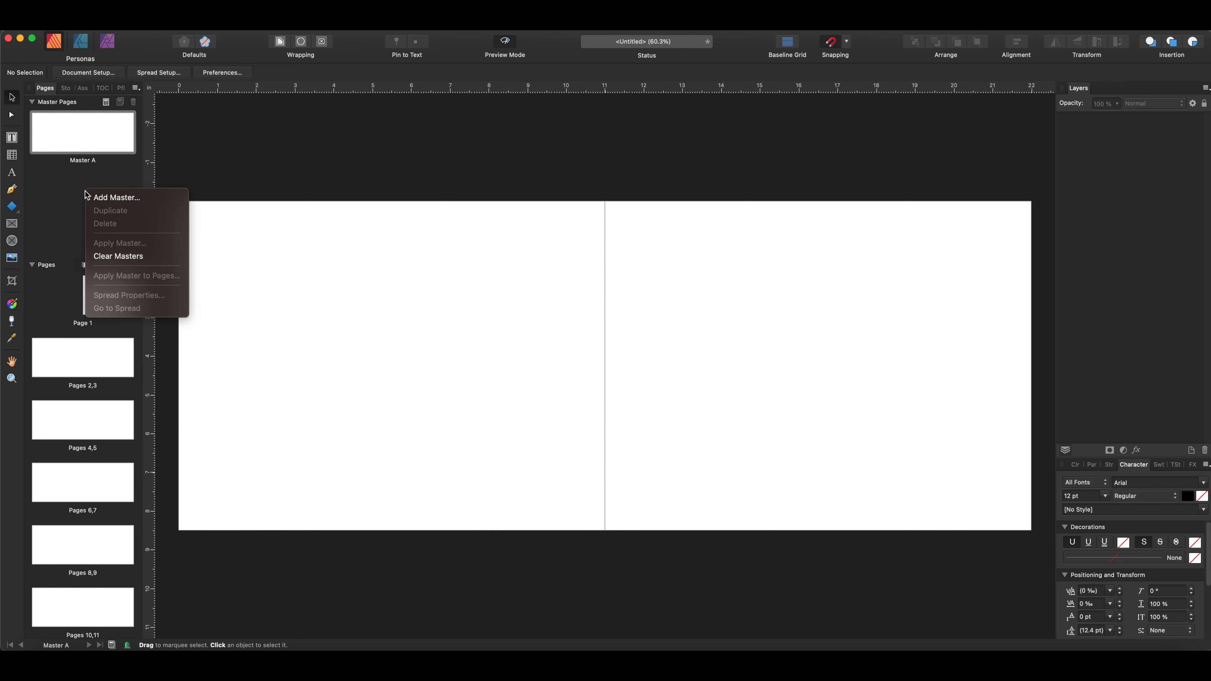
click(114, 196)
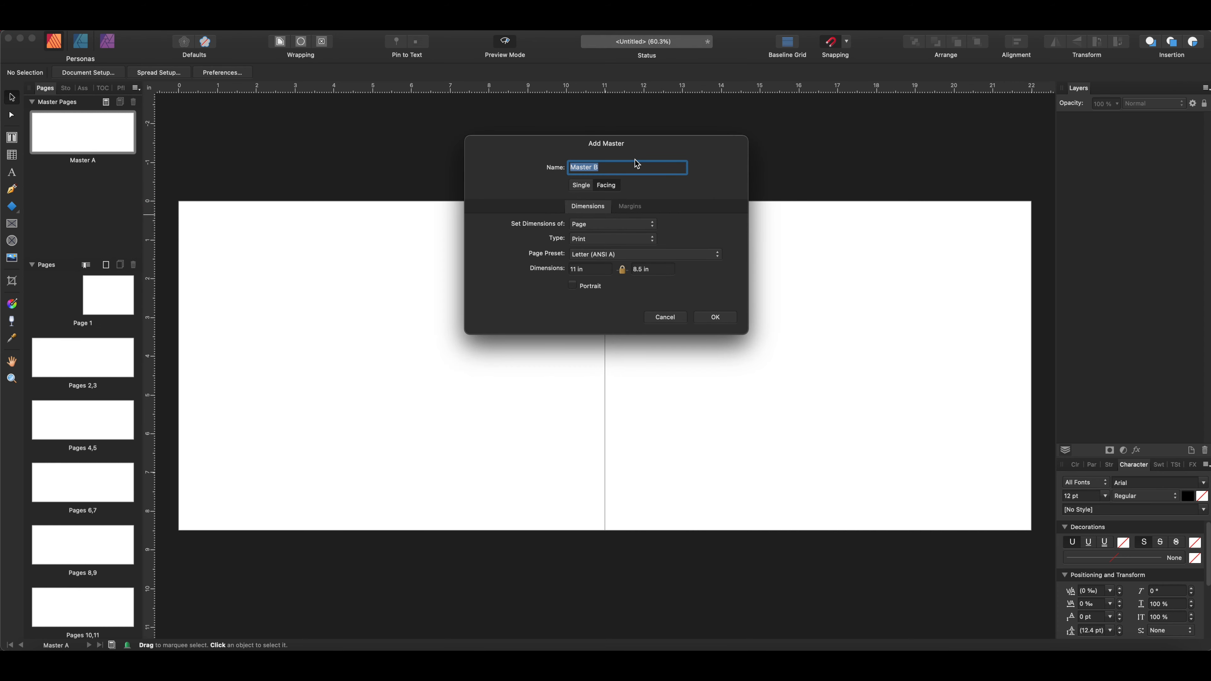
text(4 photos)
click(585, 190)
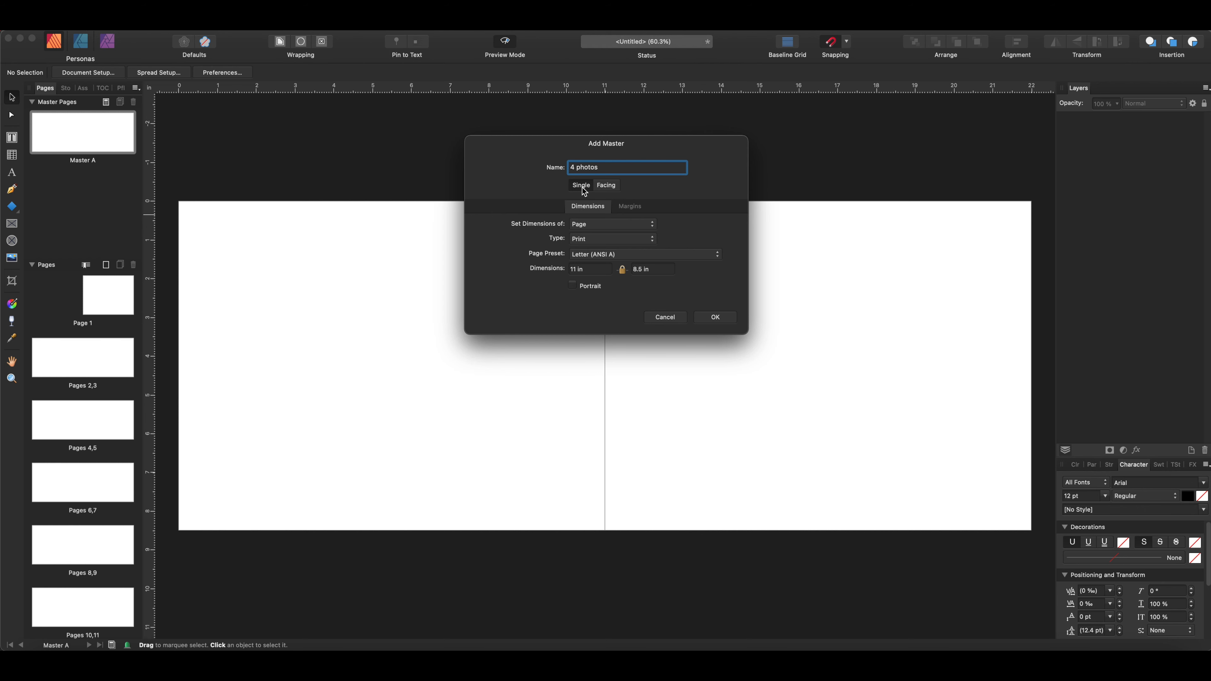
click(726, 319)
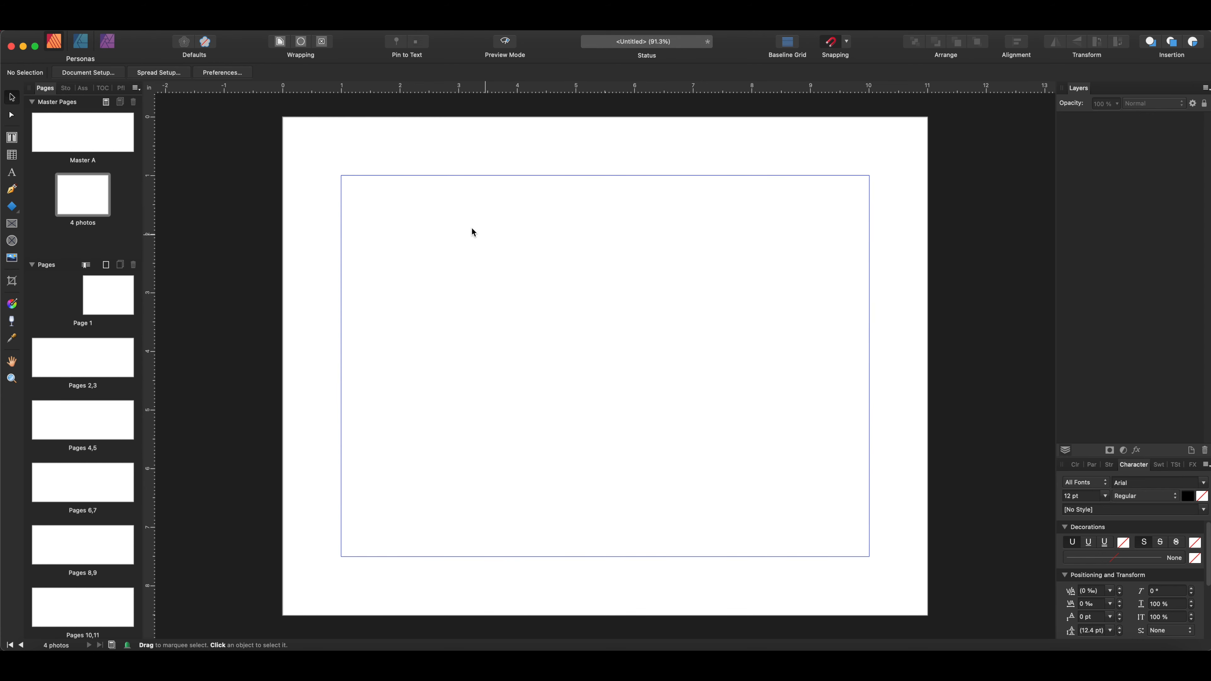
Draw a rectangular picture frame about 3.8 × 2.8 in from the upper-left corner of the margins on the 4 photos master
scroll(507, 264, down, 1)
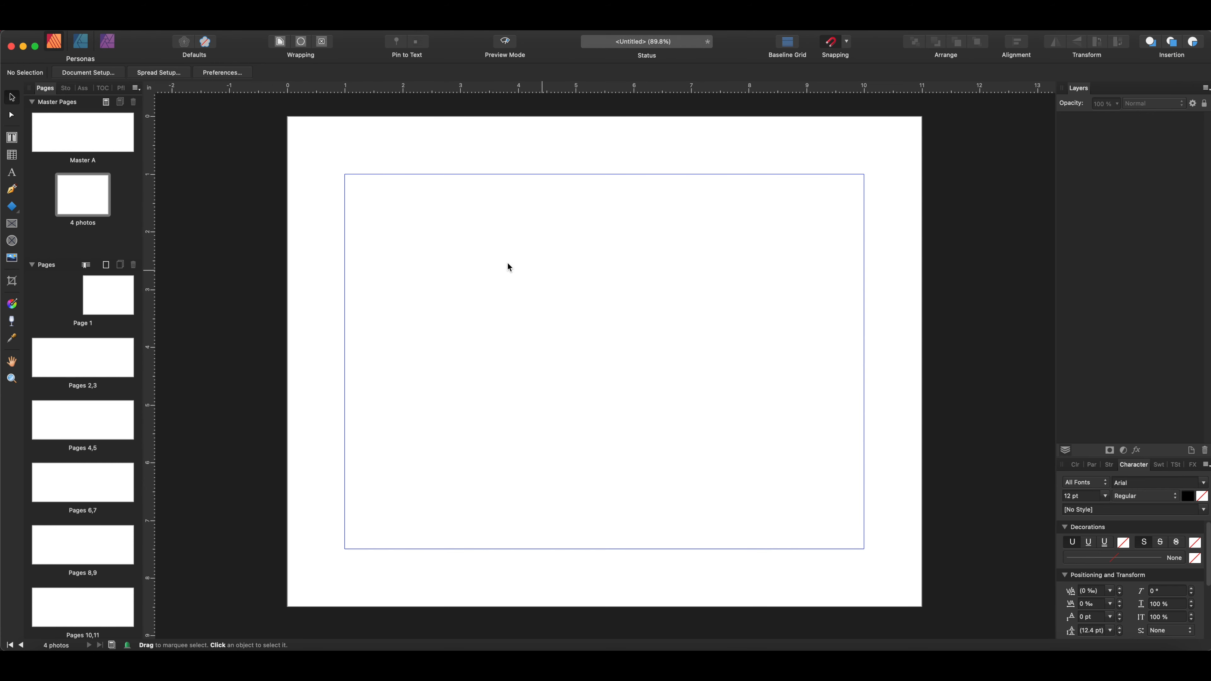
click(4, 222)
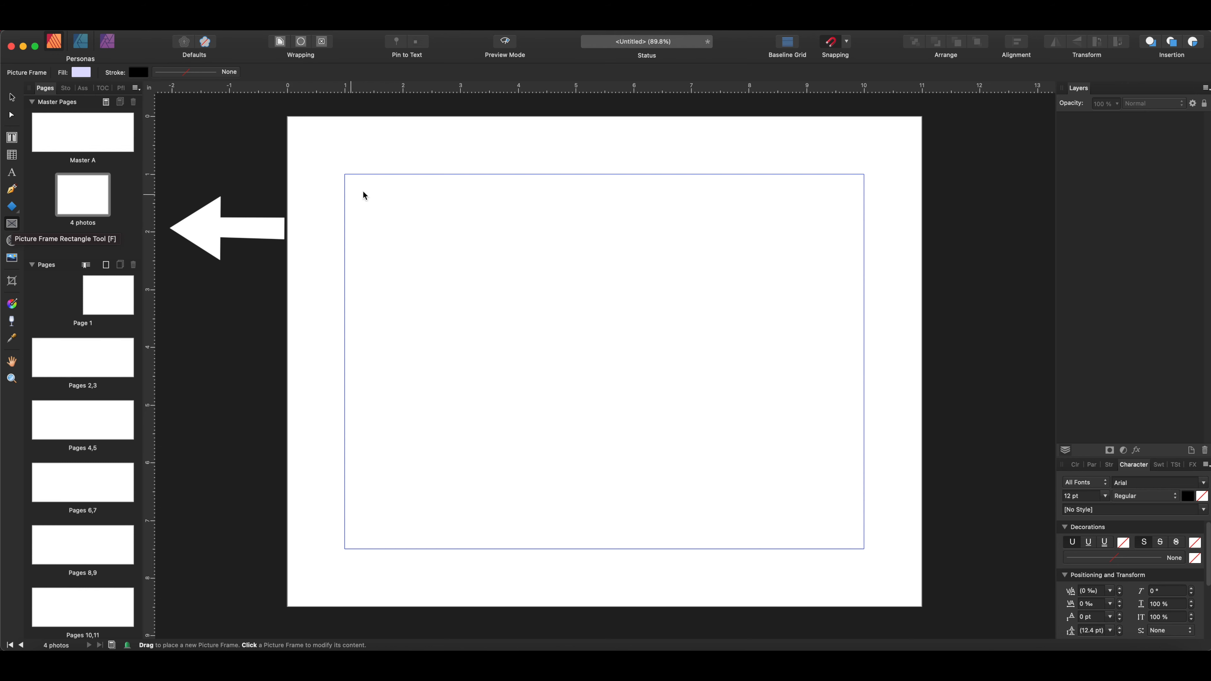
drag(345, 174, 561, 337)
key(v)
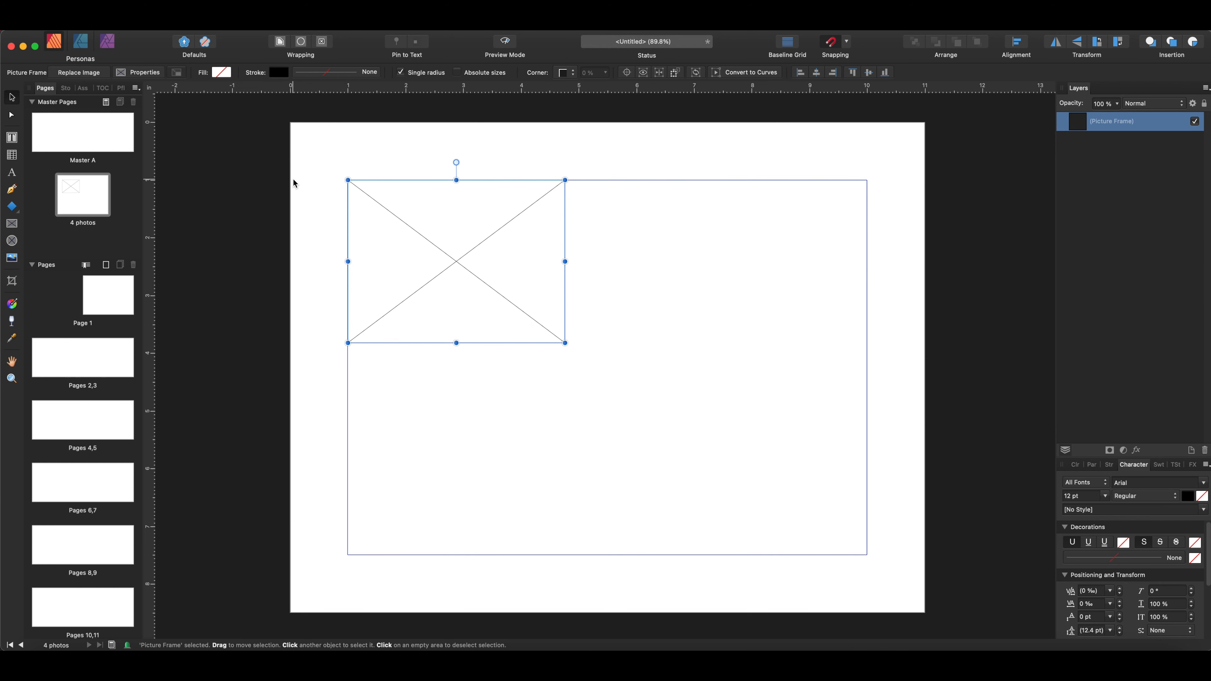
Duplicate the picture frame alongside the first and copy that row beneath it, forming an evenly spaced two-by-two grid
key(super+j)
drag(392, 205, 615, 220)
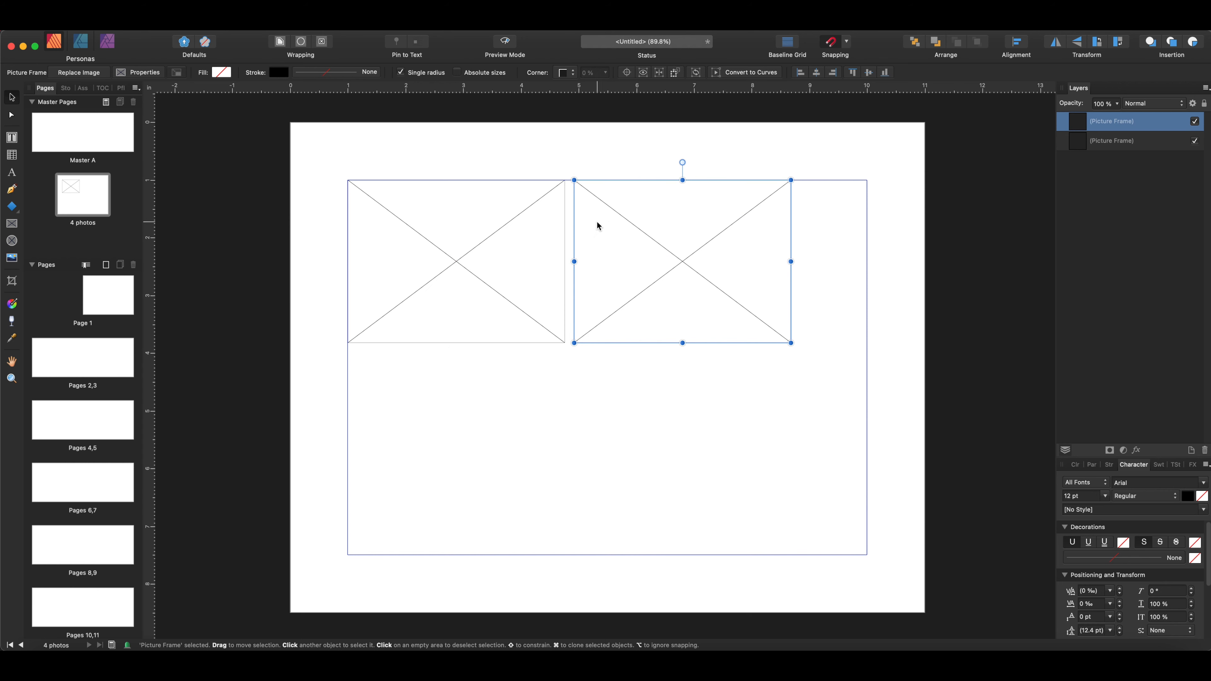
shift+click(533, 234)
key(super+j)
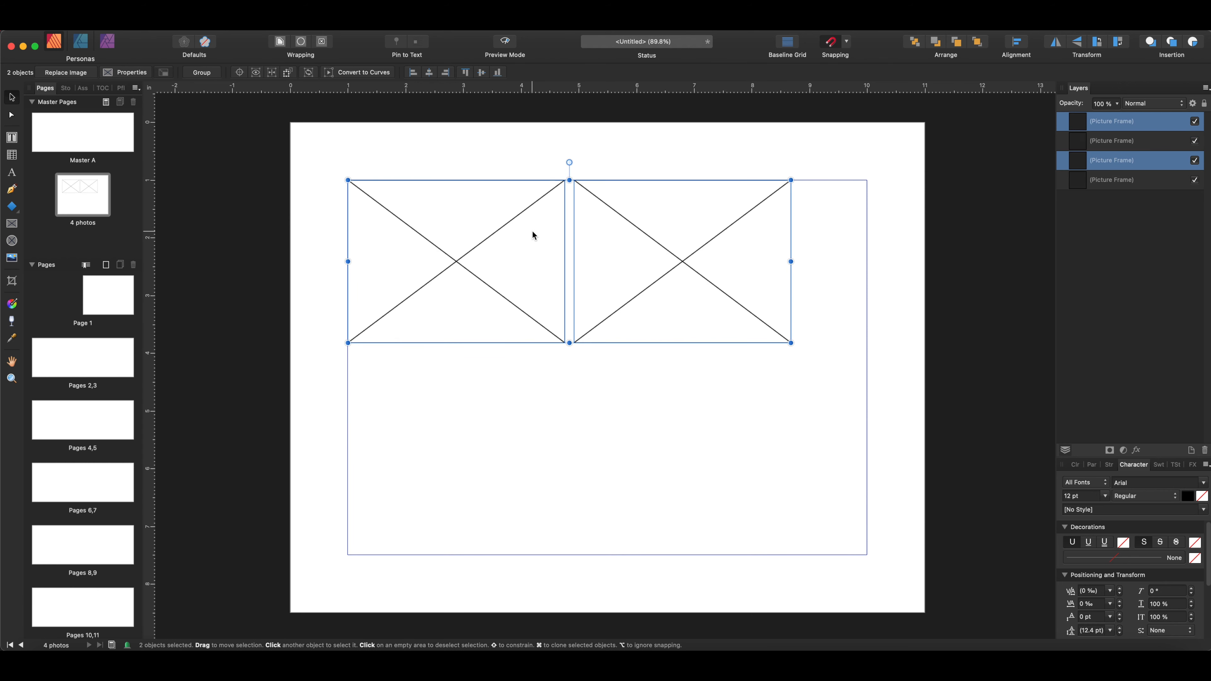
drag(519, 230, 518, 403)
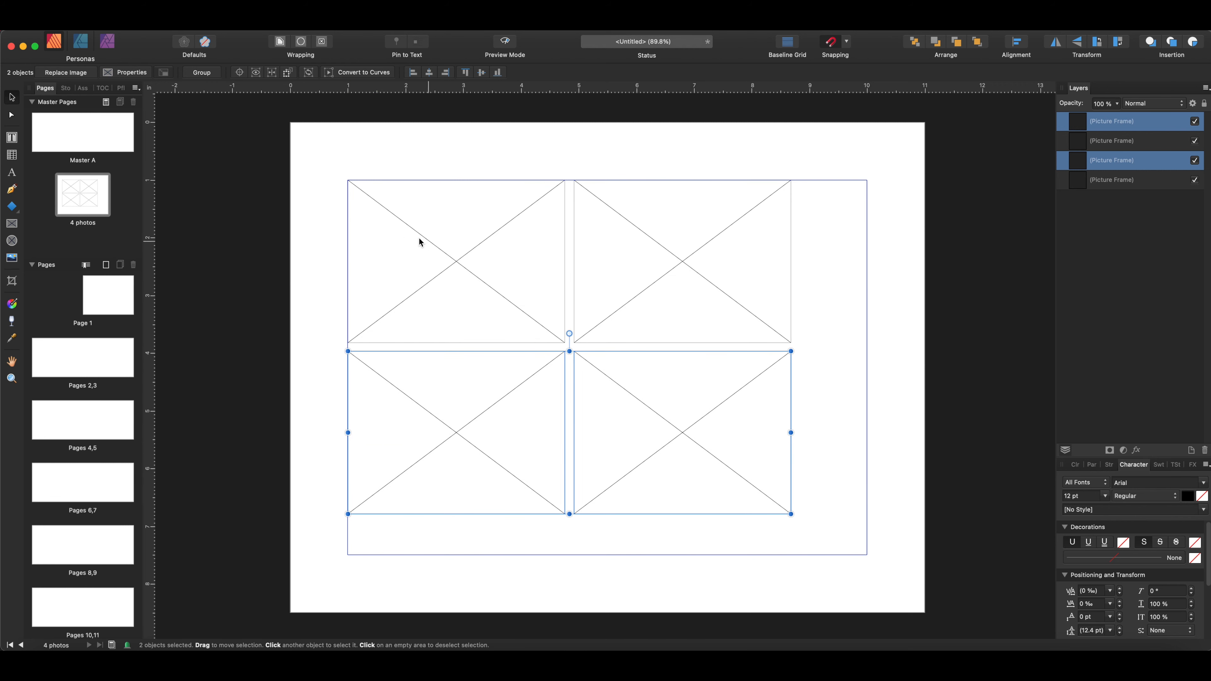
Scale all four picture frames together so the grid fills the whole area inside the page margins
drag(334, 166, 808, 541)
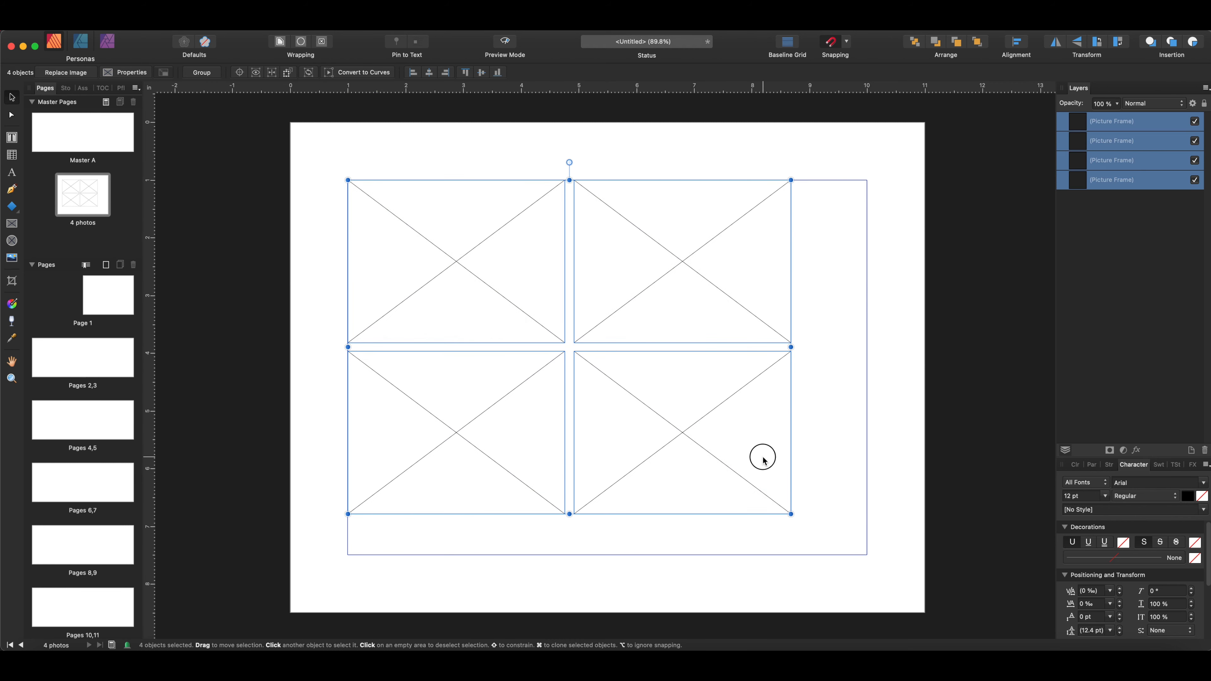
click(763, 459)
drag(336, 157, 866, 553)
click(519, 158)
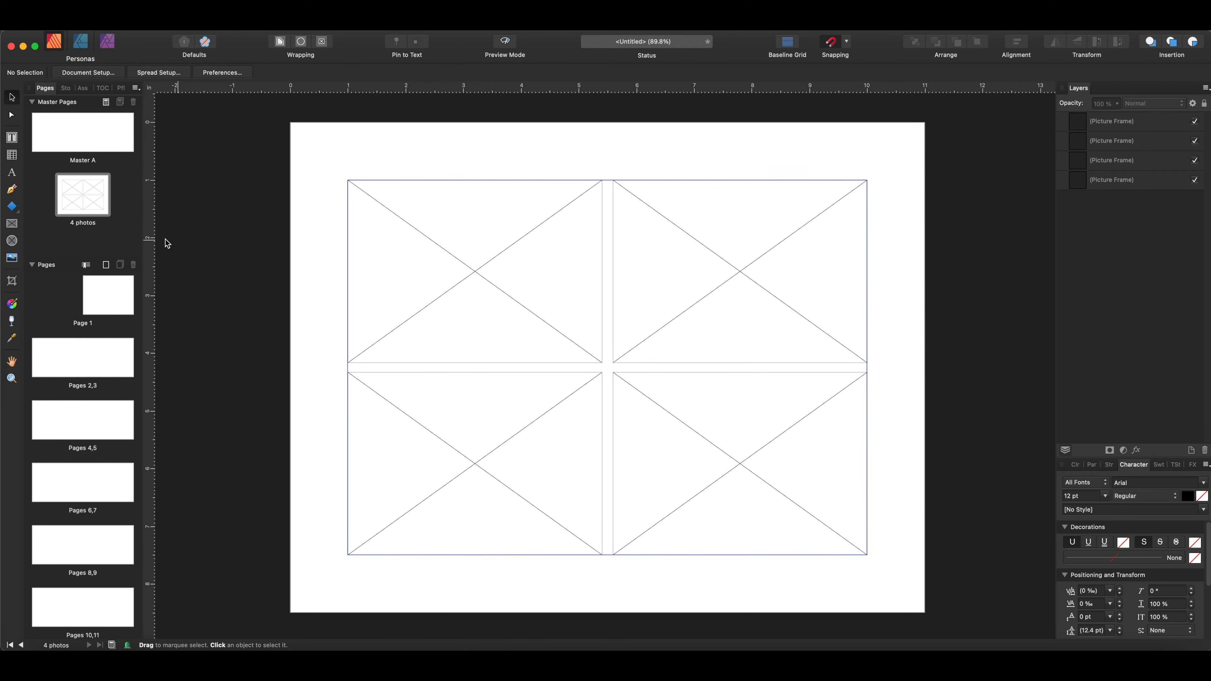
Add a single-page Letter master named "1 photo full bleed"
right_click(110, 238)
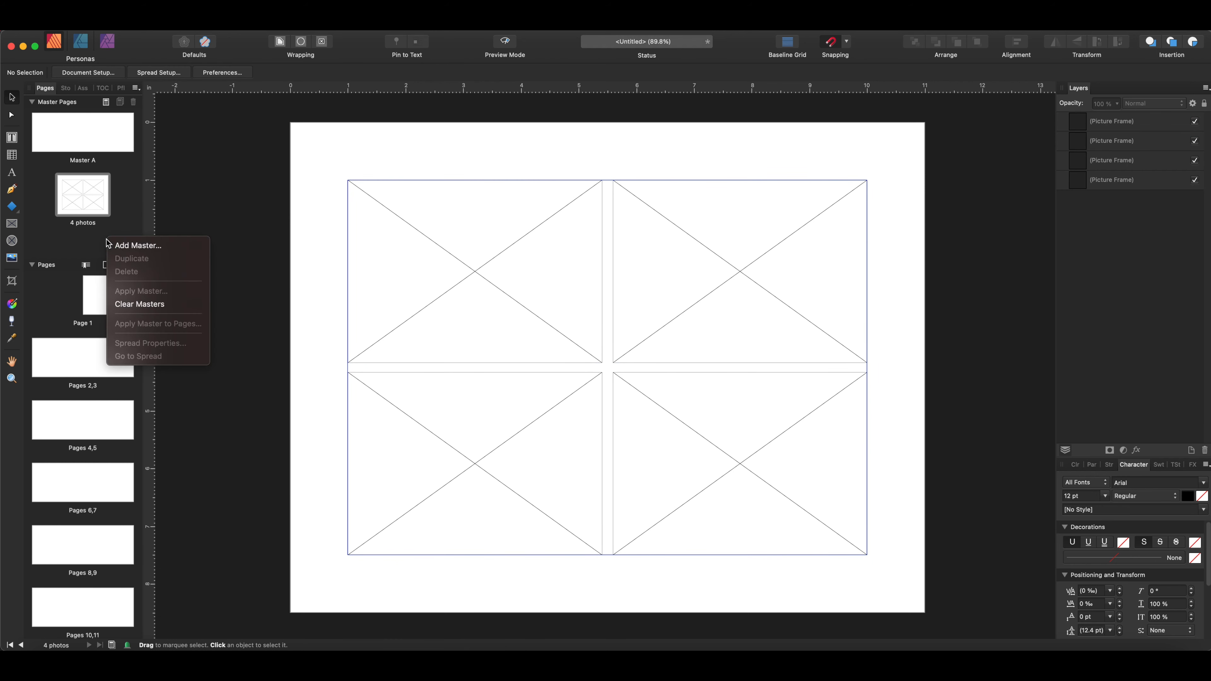
click(135, 246)
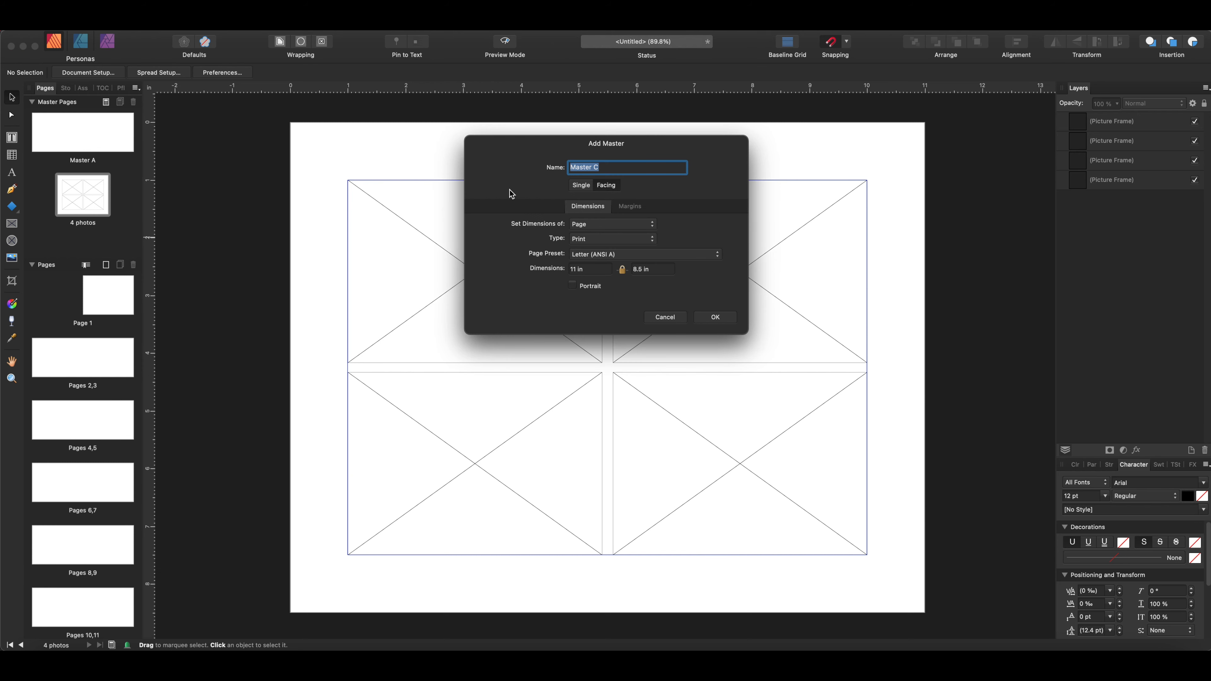
text(1 photo full bleed)
click(581, 190)
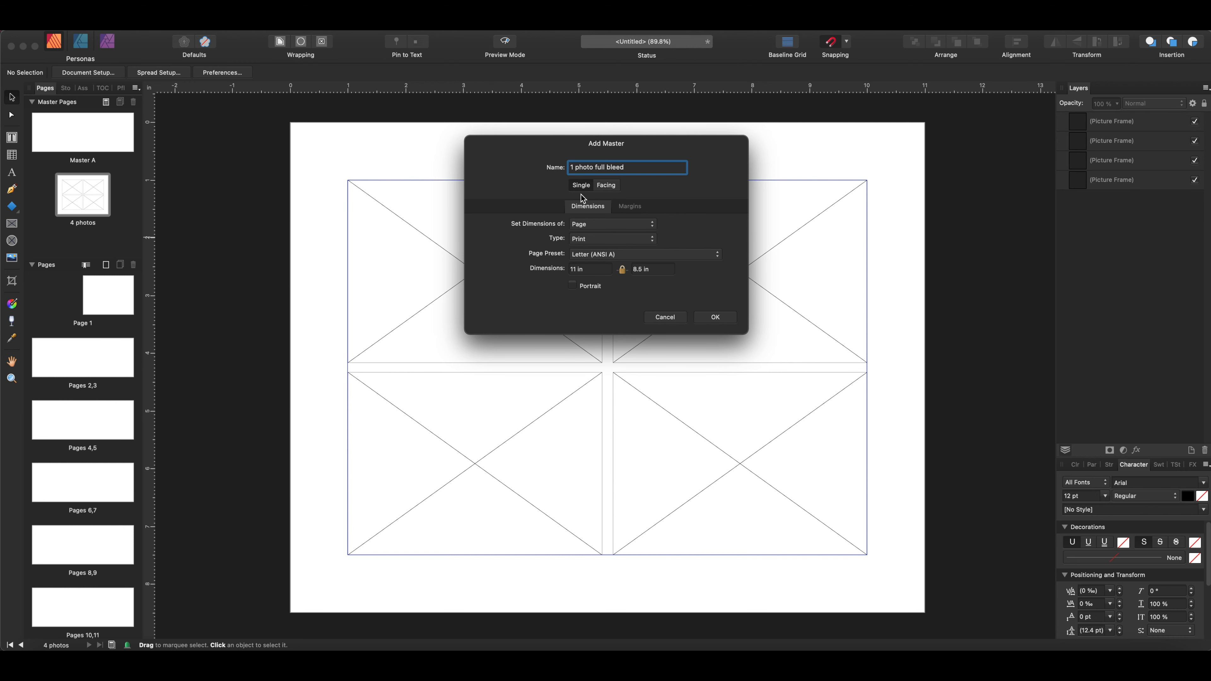
click(715, 317)
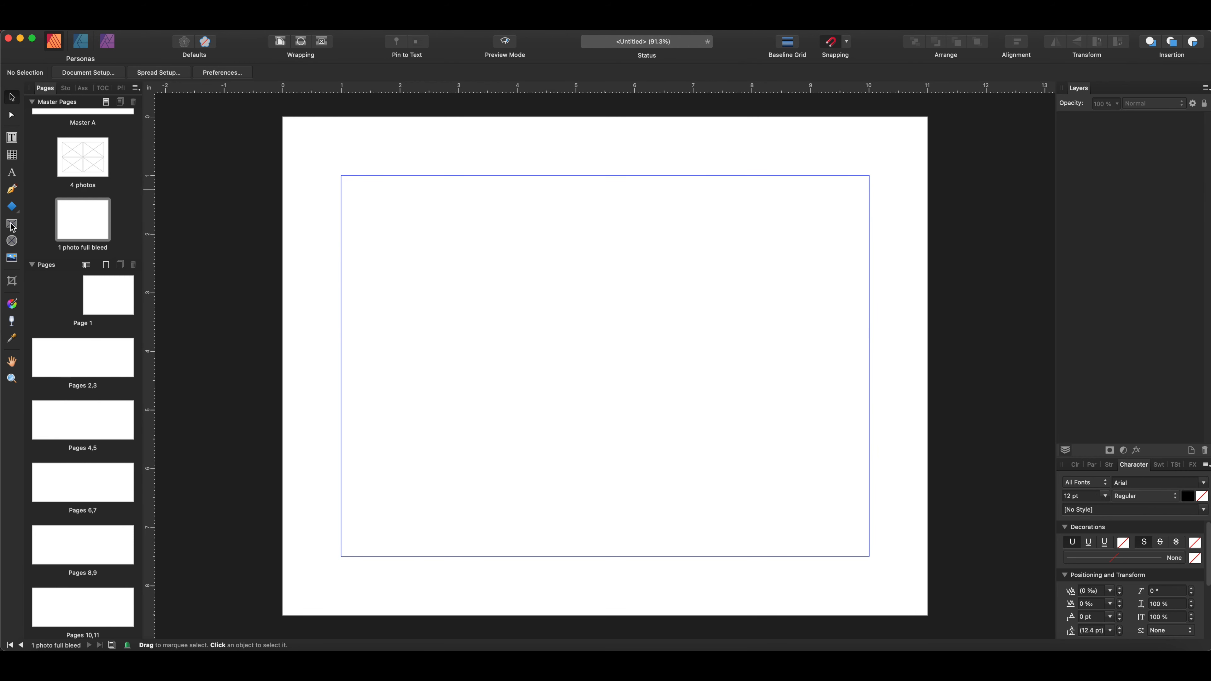
Draw one rectangular picture frame covering the entire page of the 1 photo full bleed master, from corner to corner
click(13, 226)
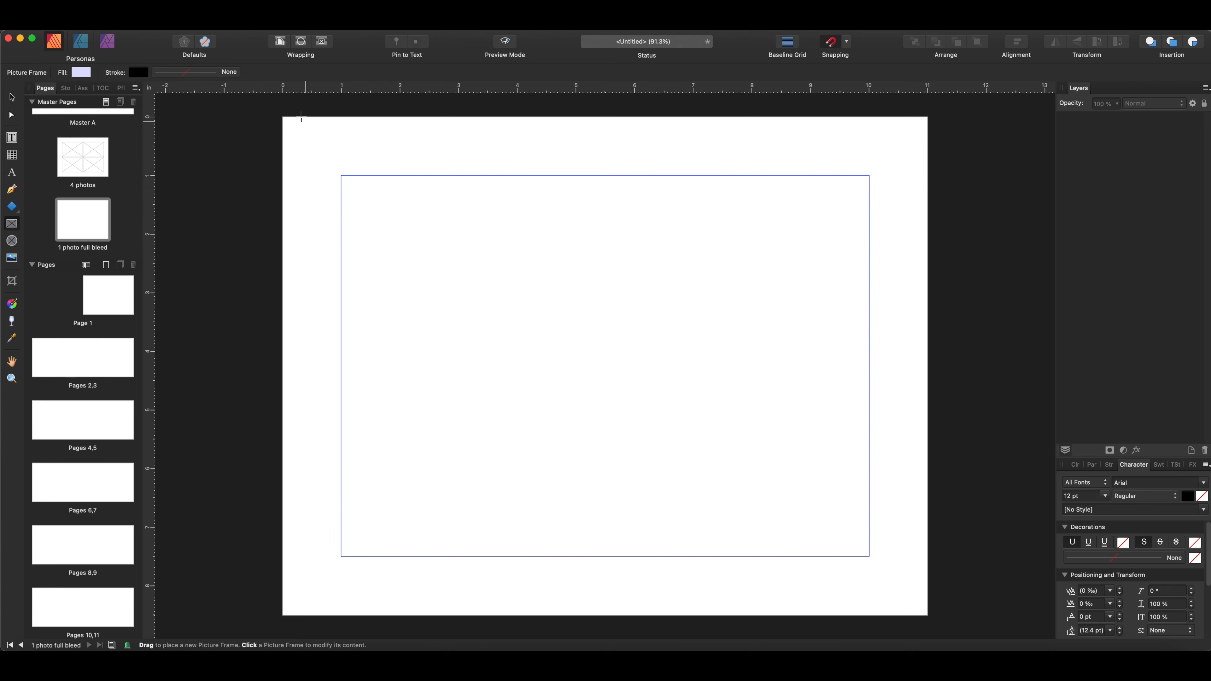
drag(283, 116, 922, 617)
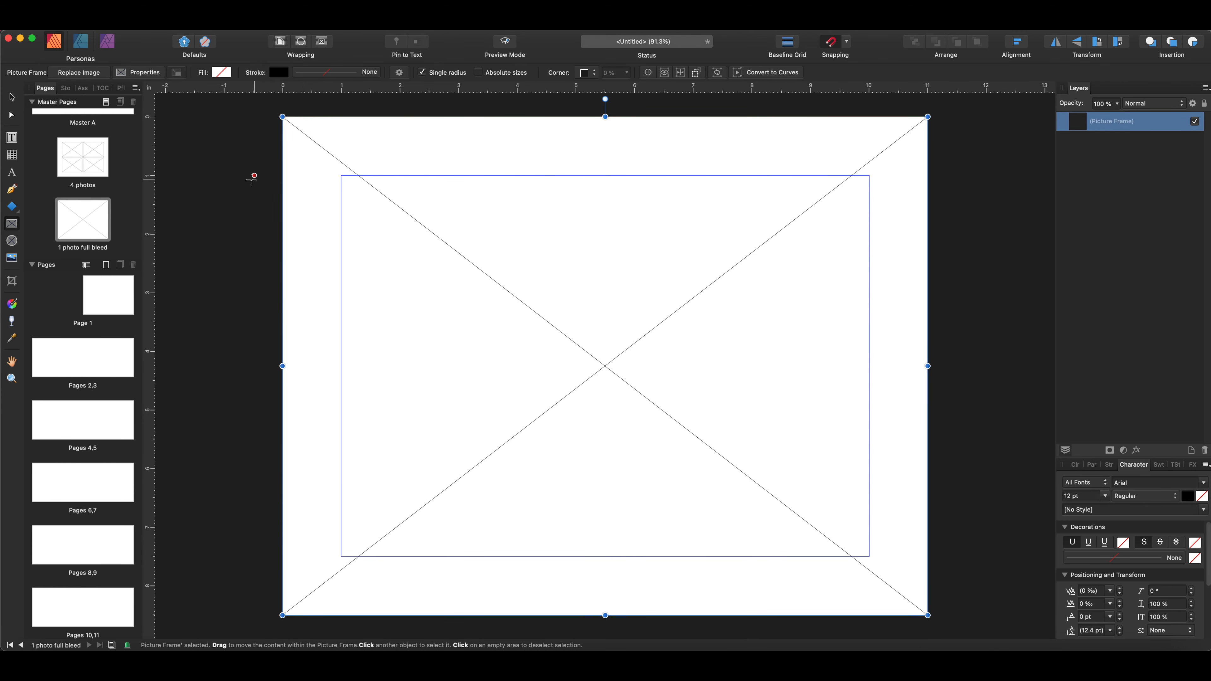
click(12, 98)
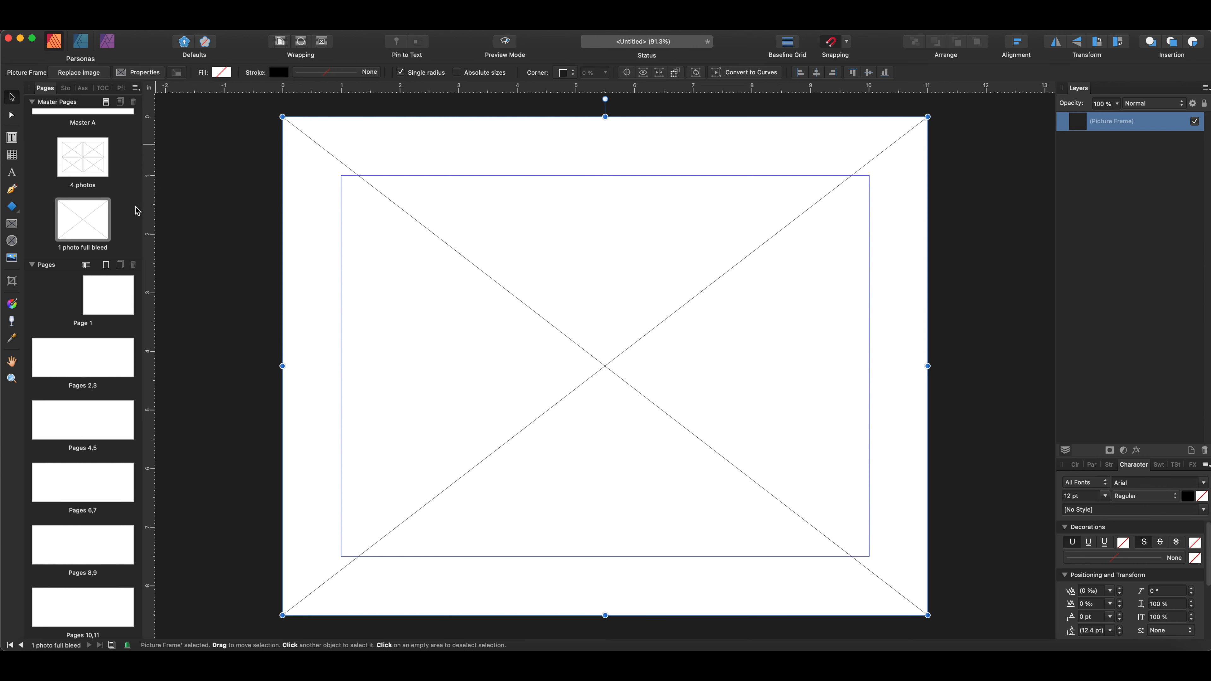
Insert another single-page master named "9 photos" after the 1 photo full bleed master
right_click(127, 207)
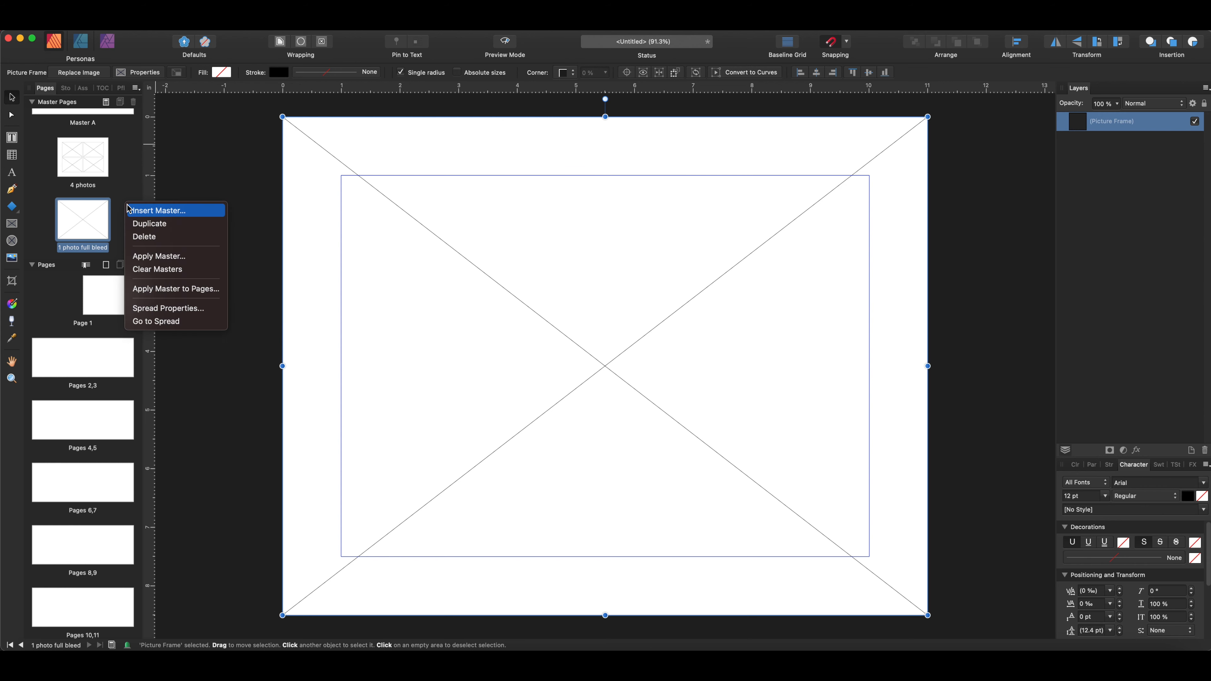
click(149, 212)
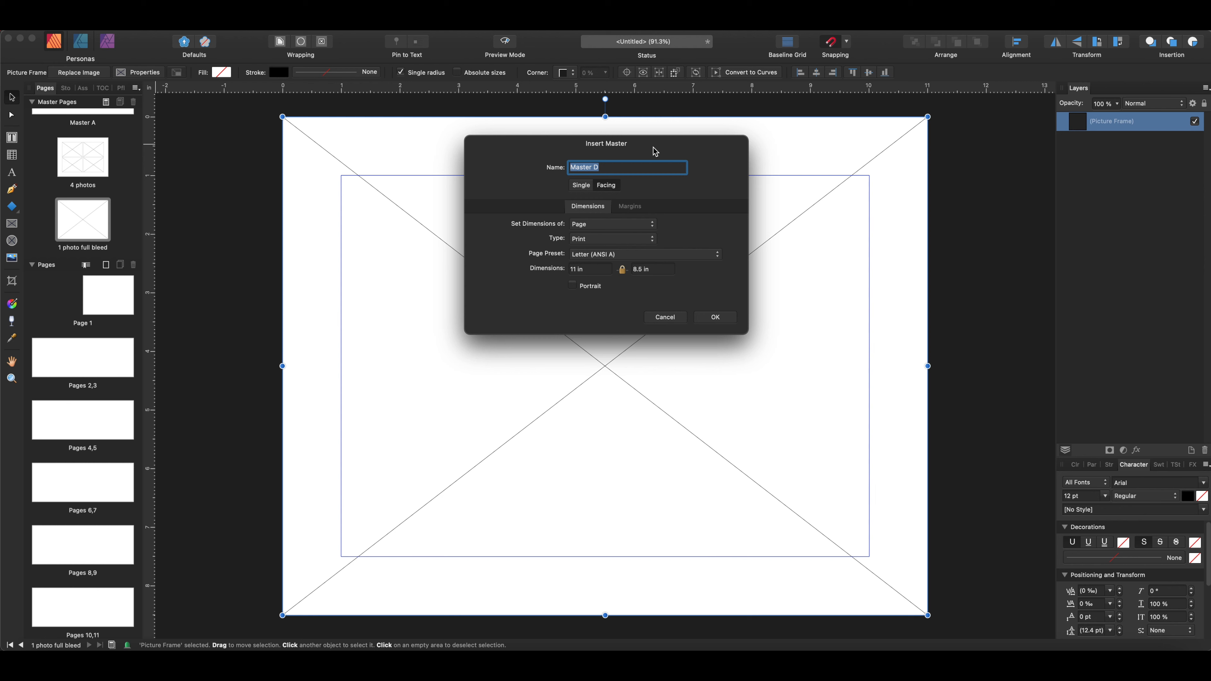
text(9 photos)
click(715, 317)
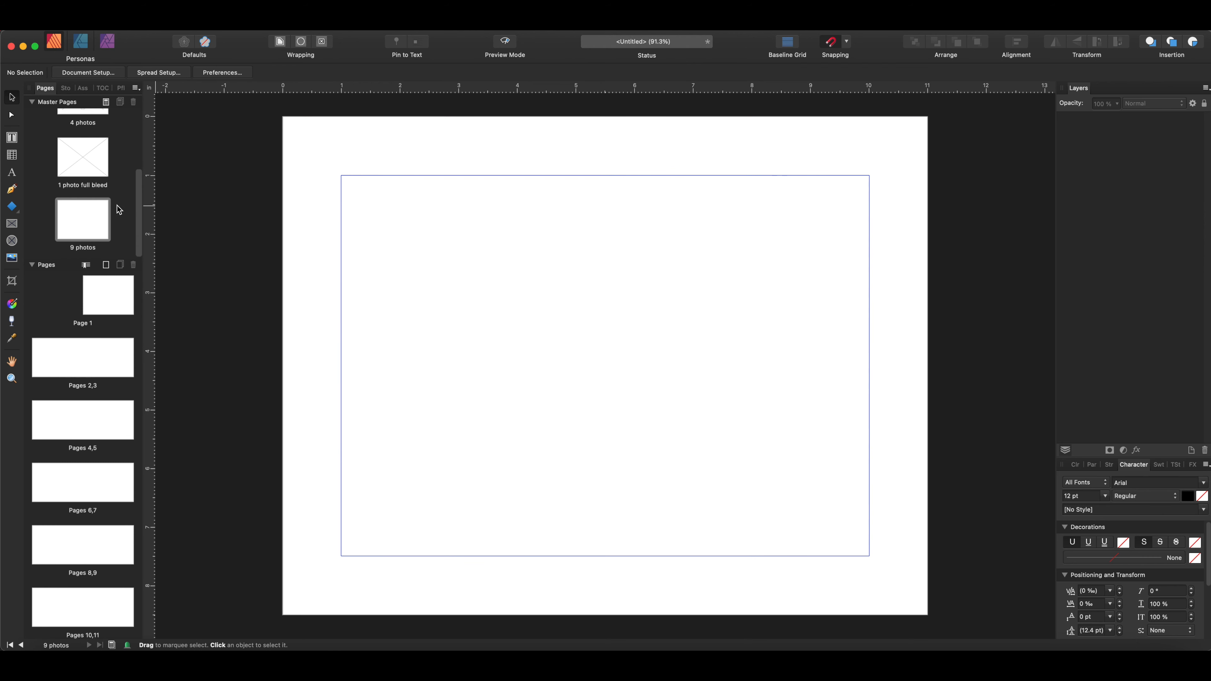
Draw a picture frame about 2.3 by 2 in at the upper-left margin corner and duplicate it into an evenly spaced row of three
click(12, 224)
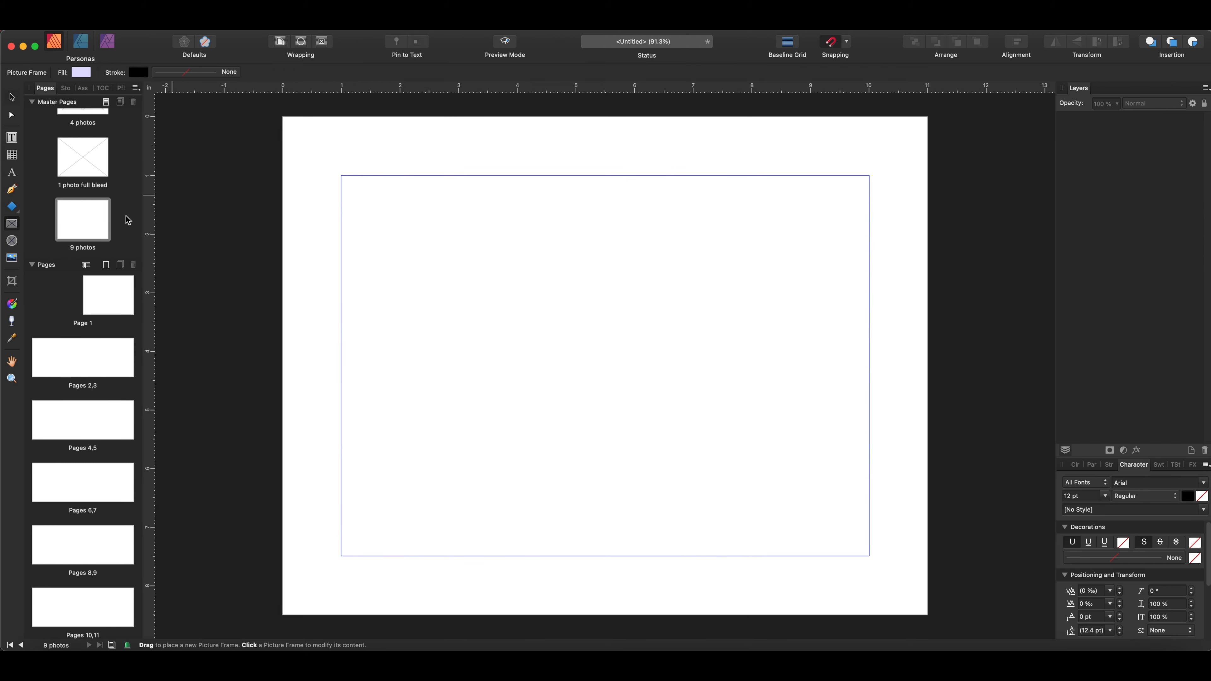
drag(341, 175, 475, 294)
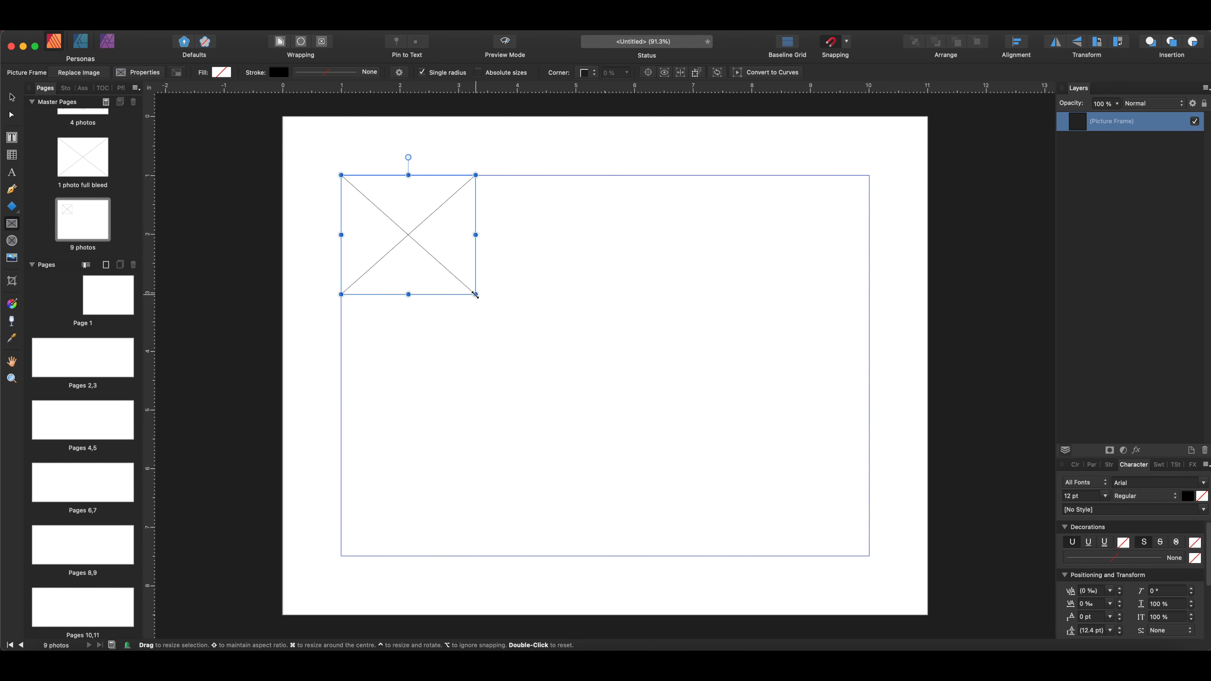
click(13, 98)
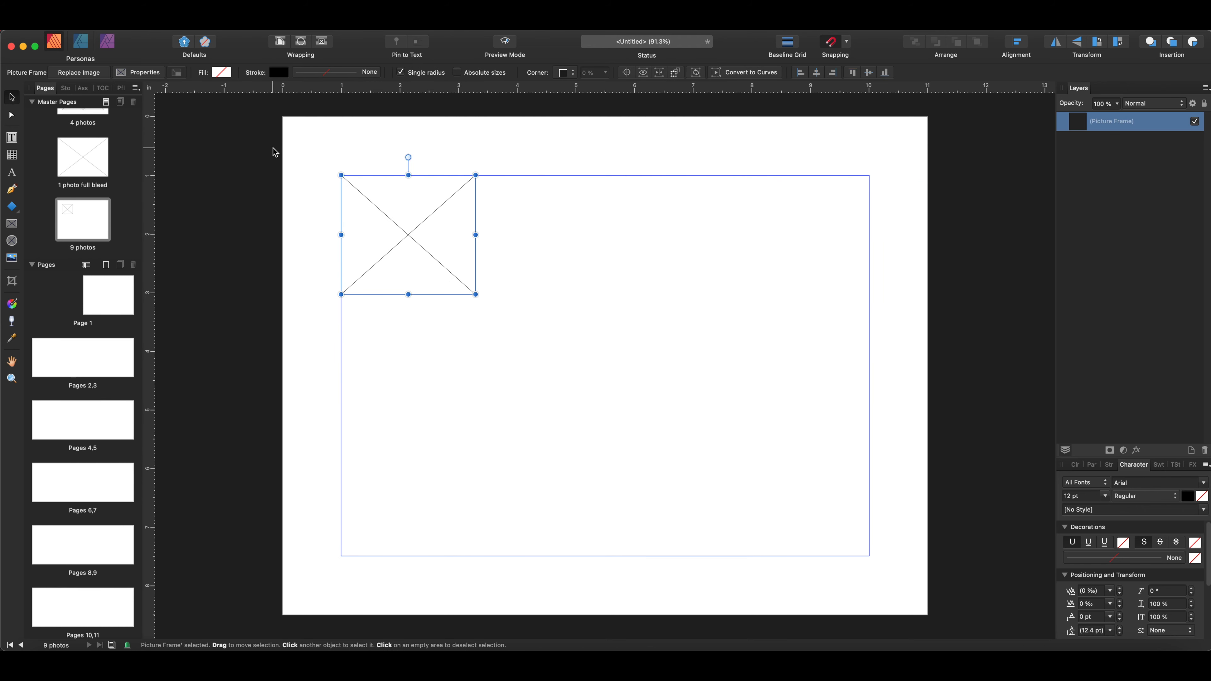
key(super+j)
drag(413, 214, 552, 208)
key(super+j)
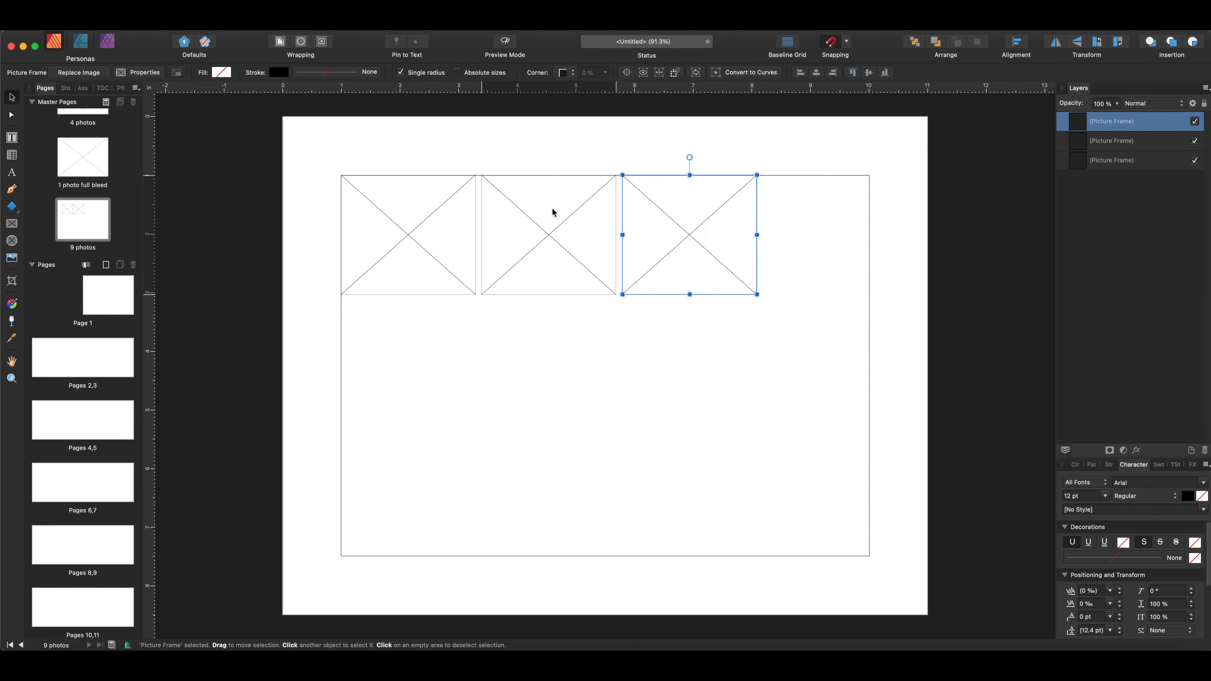
Duplicate the row of three picture frames twice downward with equal gaps to form a three-by-three grid
shift+click(553, 208)
shift+click(443, 216)
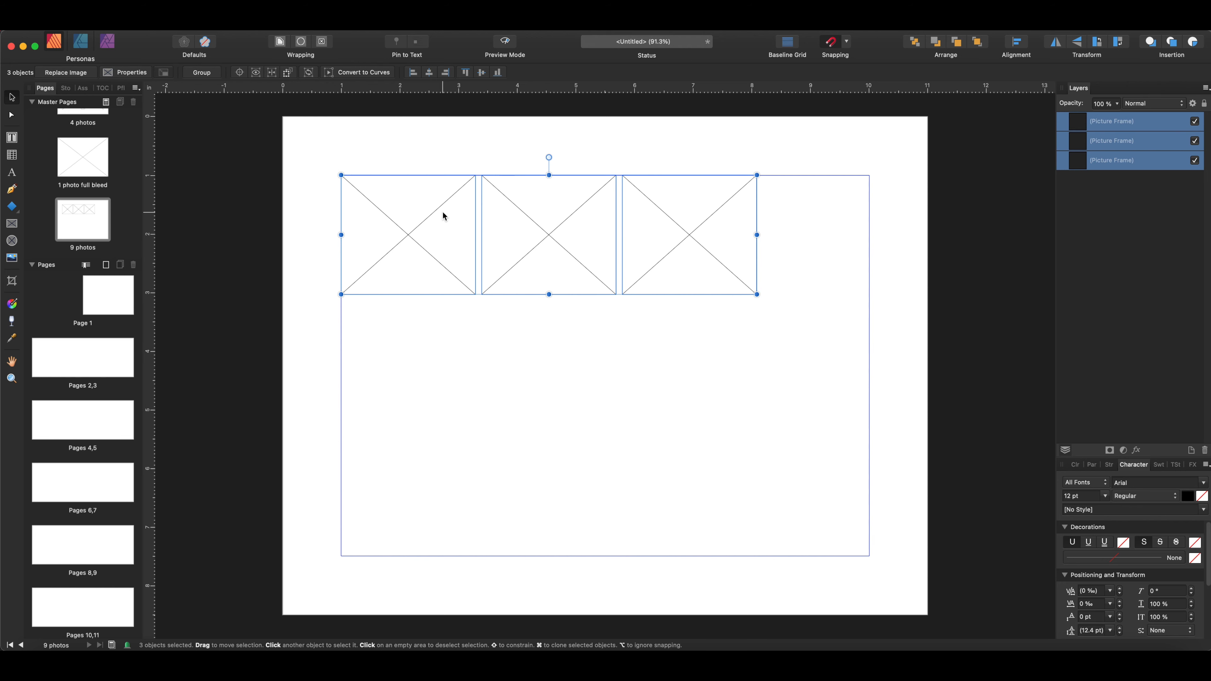
key(super+j)
drag(438, 207, 451, 336)
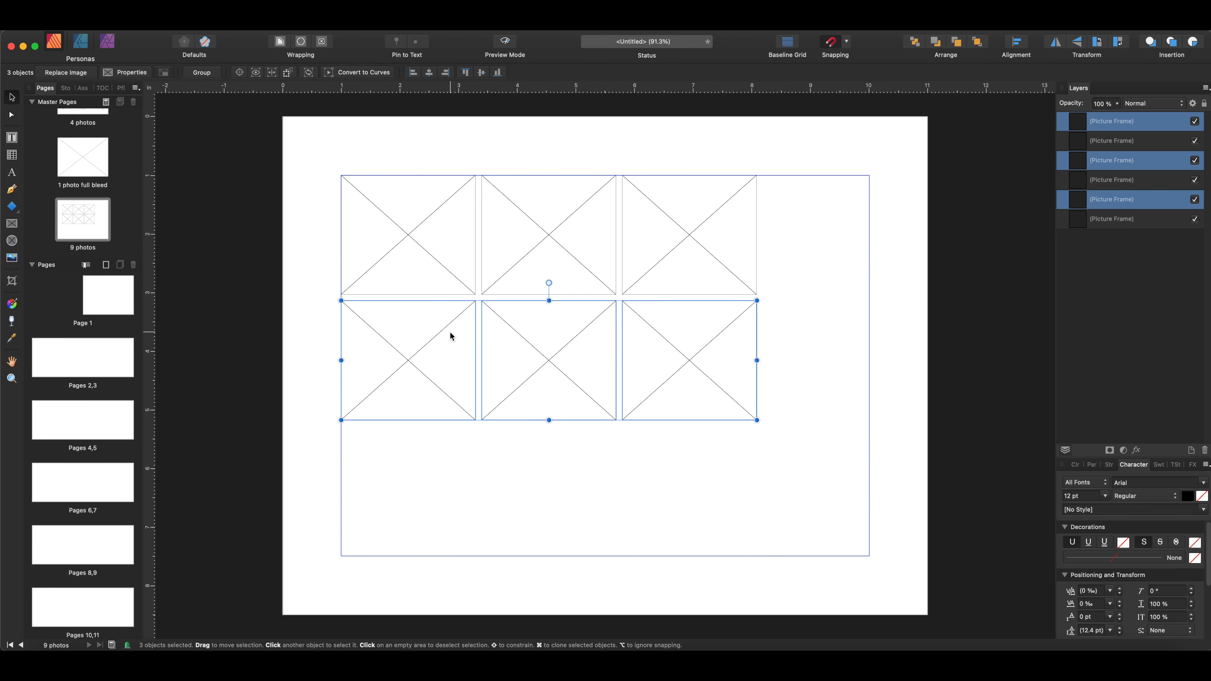
key(super+j)
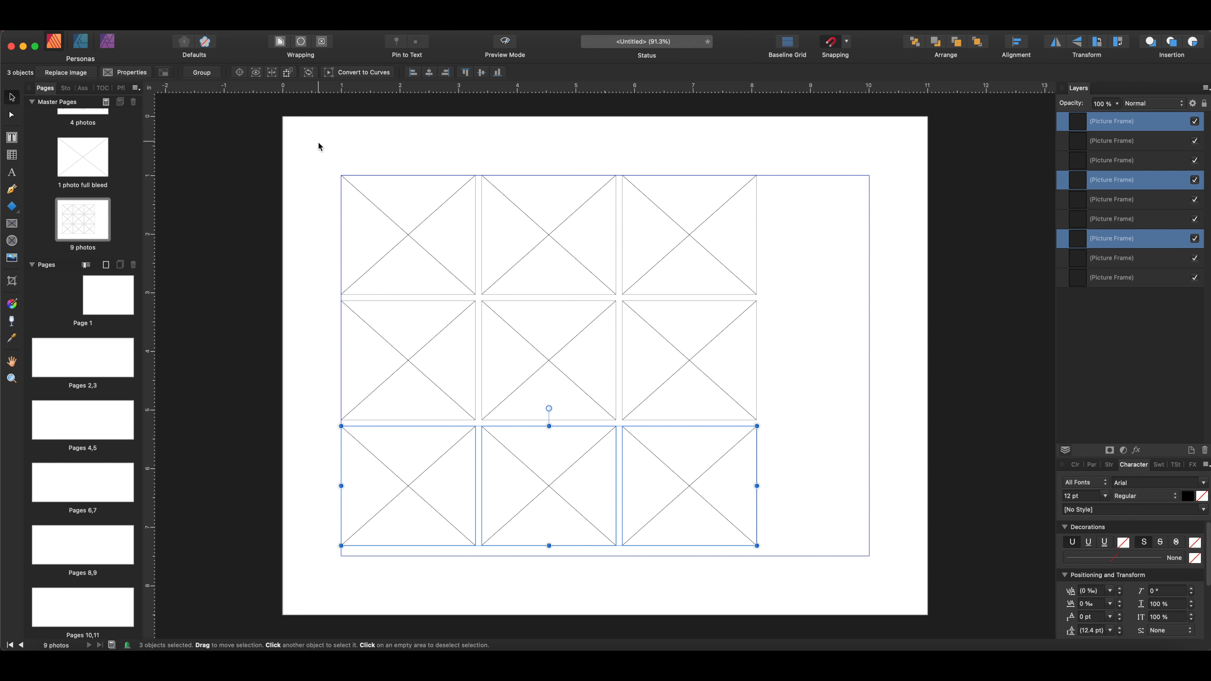
Scale all nine picture frames together so the grid fills the area inside the page margins
drag(318, 146, 866, 556)
scroll(866, 560, left, 1)
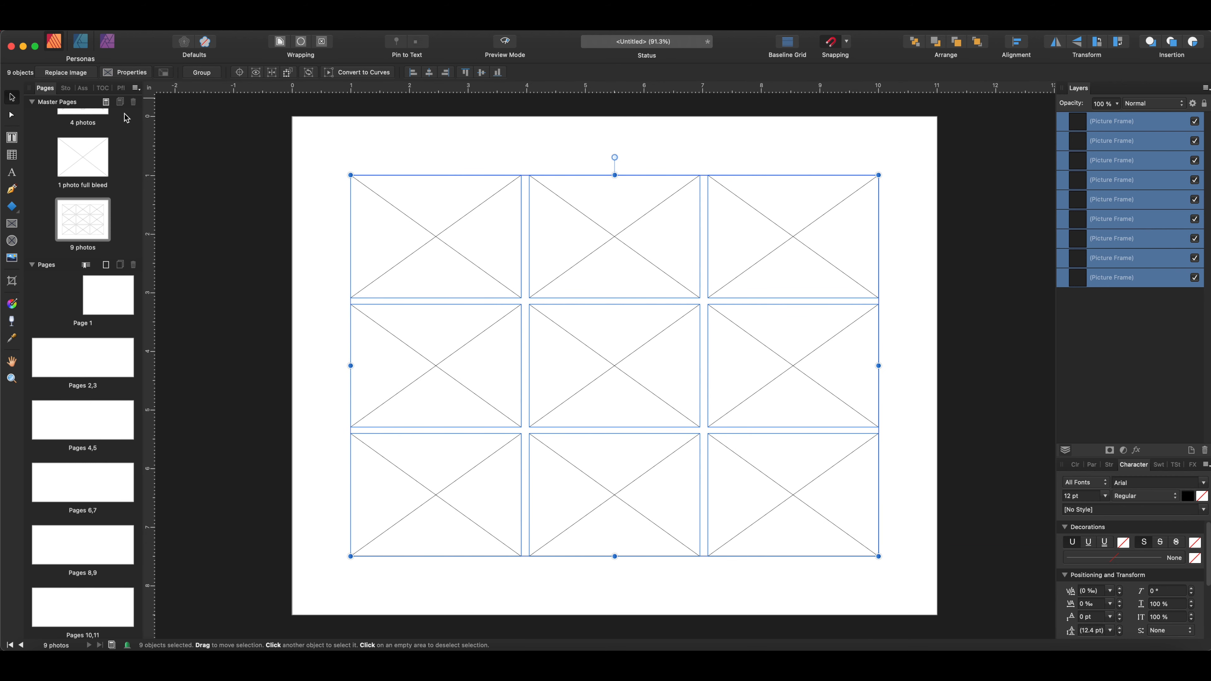
click(277, 216)
scroll(312, 226, right, 1)
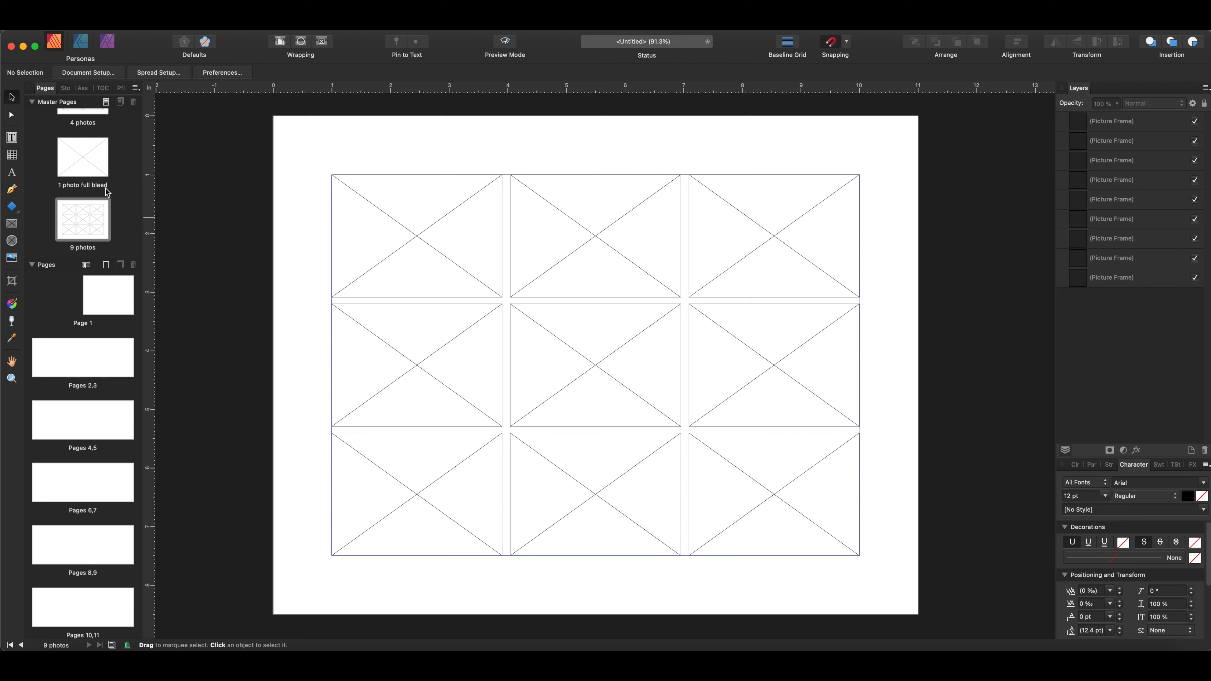
Insert a single-page Letter master named "Chapter" after the 1 photo full bleed master
right_click(127, 179)
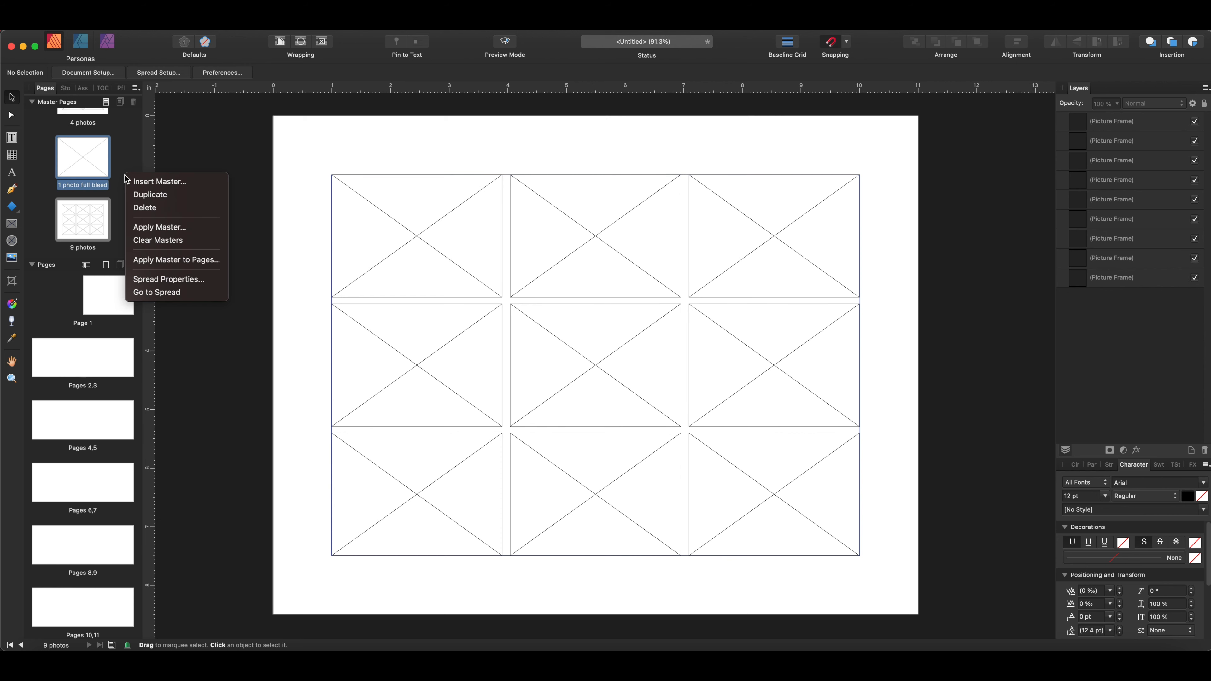
click(149, 182)
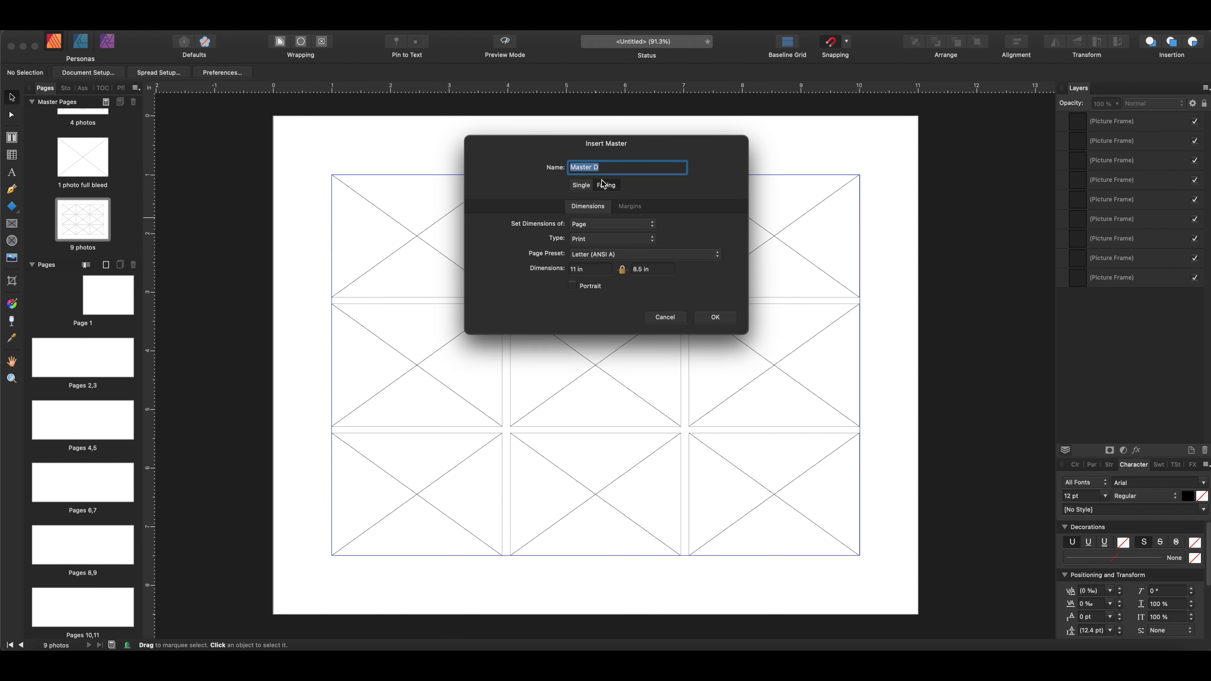
text(Chap)
click(583, 188)
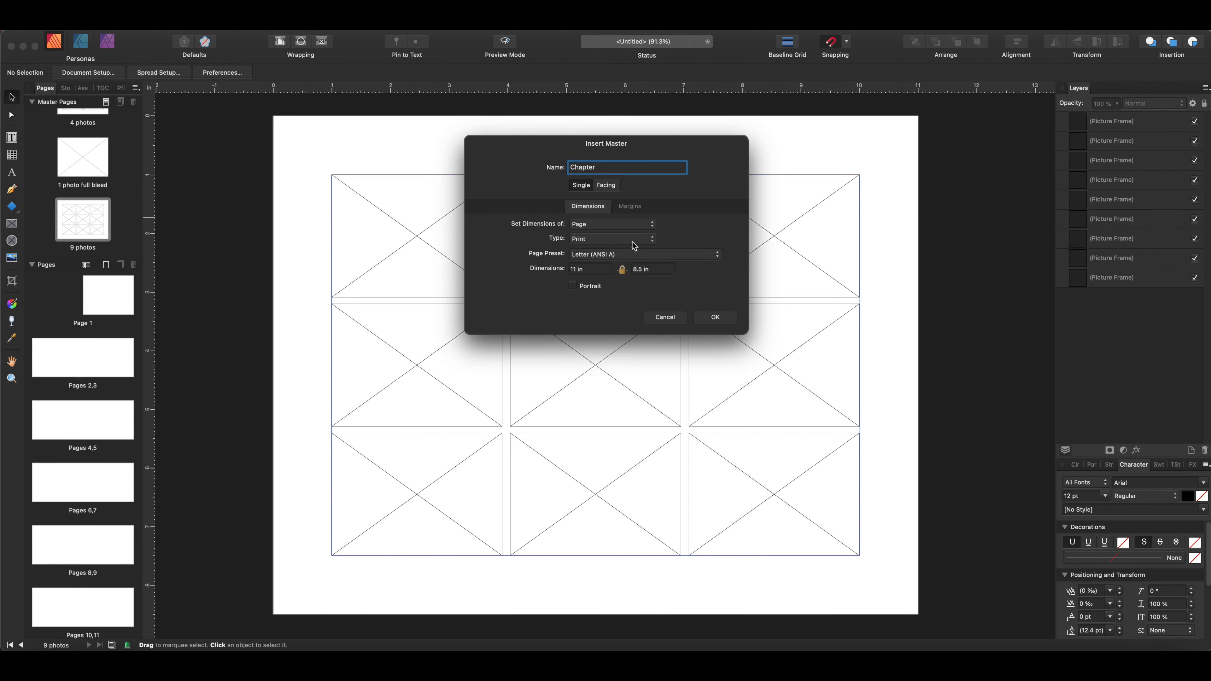
click(716, 316)
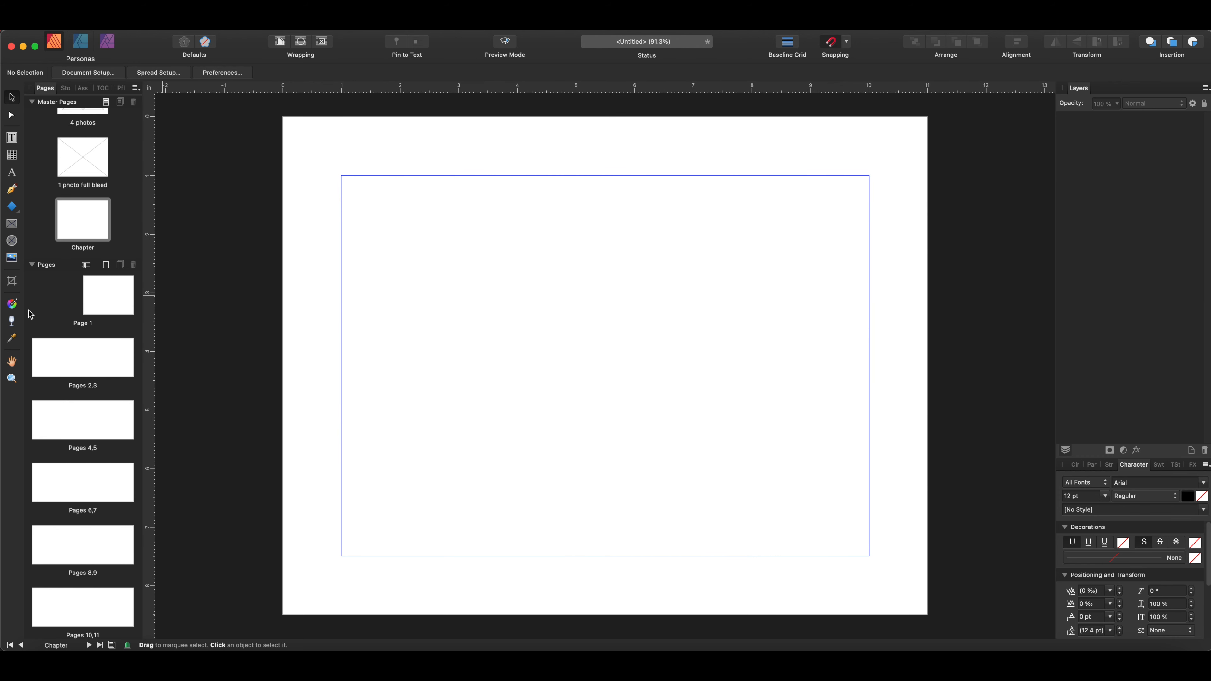
Add the art text "Chapter One" in the upper middle of the Chapter master page
click(12, 173)
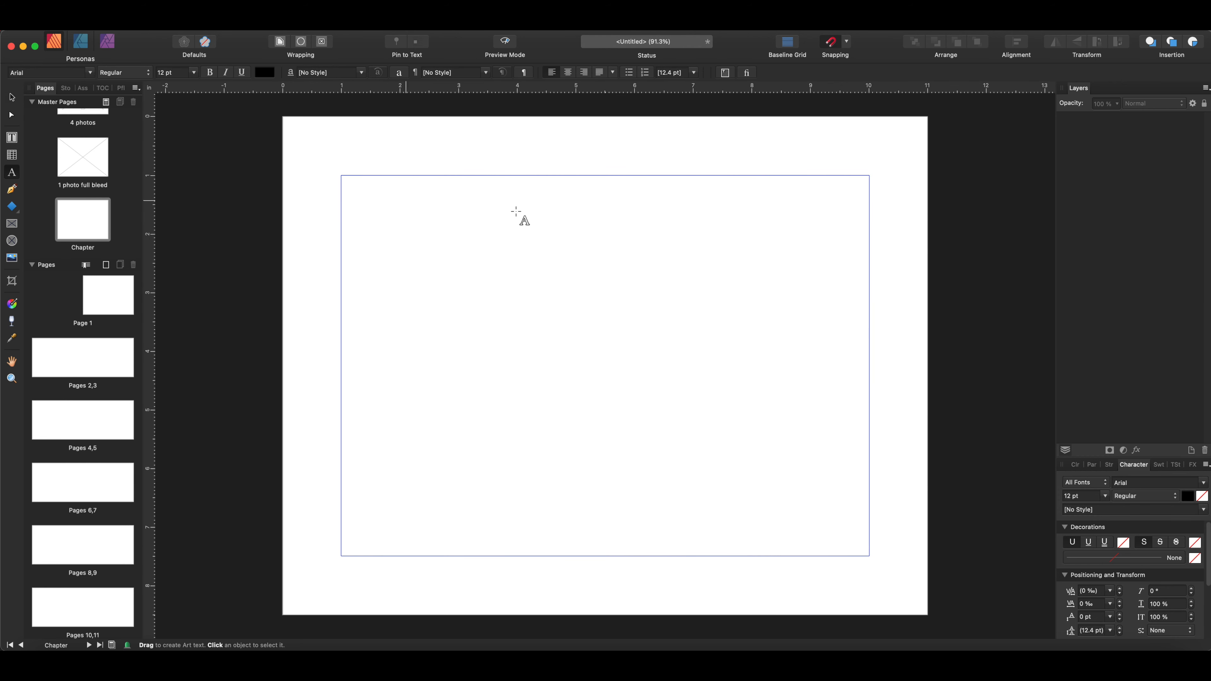
click(530, 228)
text(Chapter One)
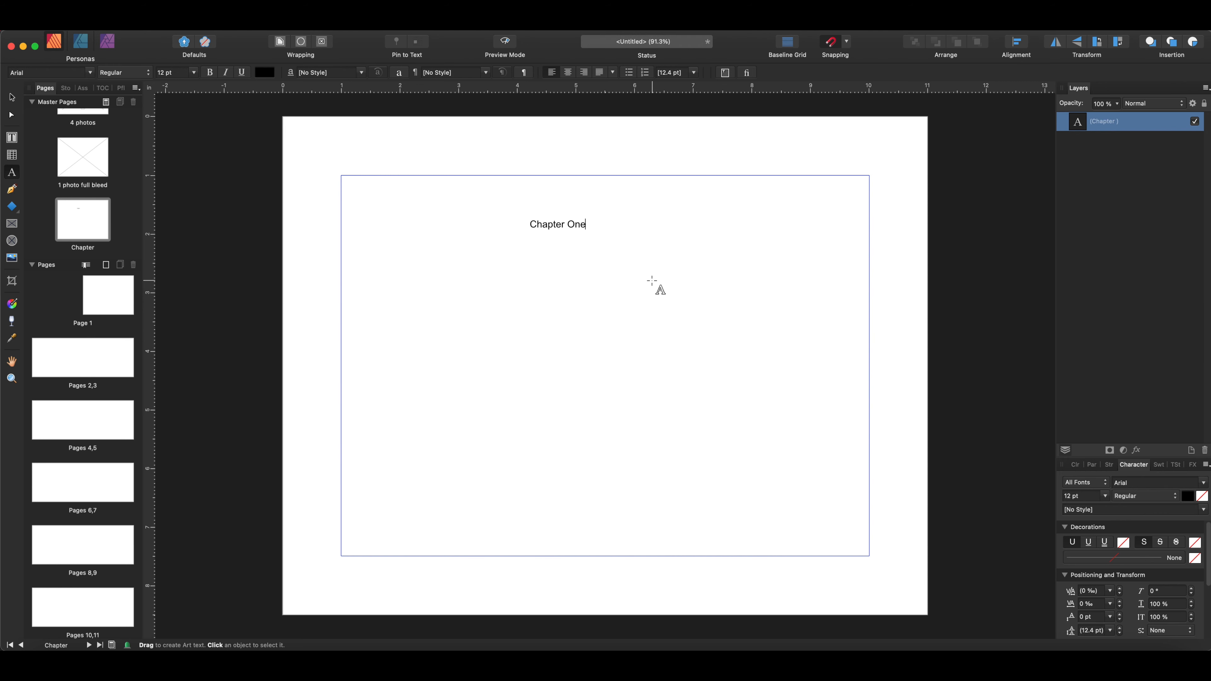
key(Escape)
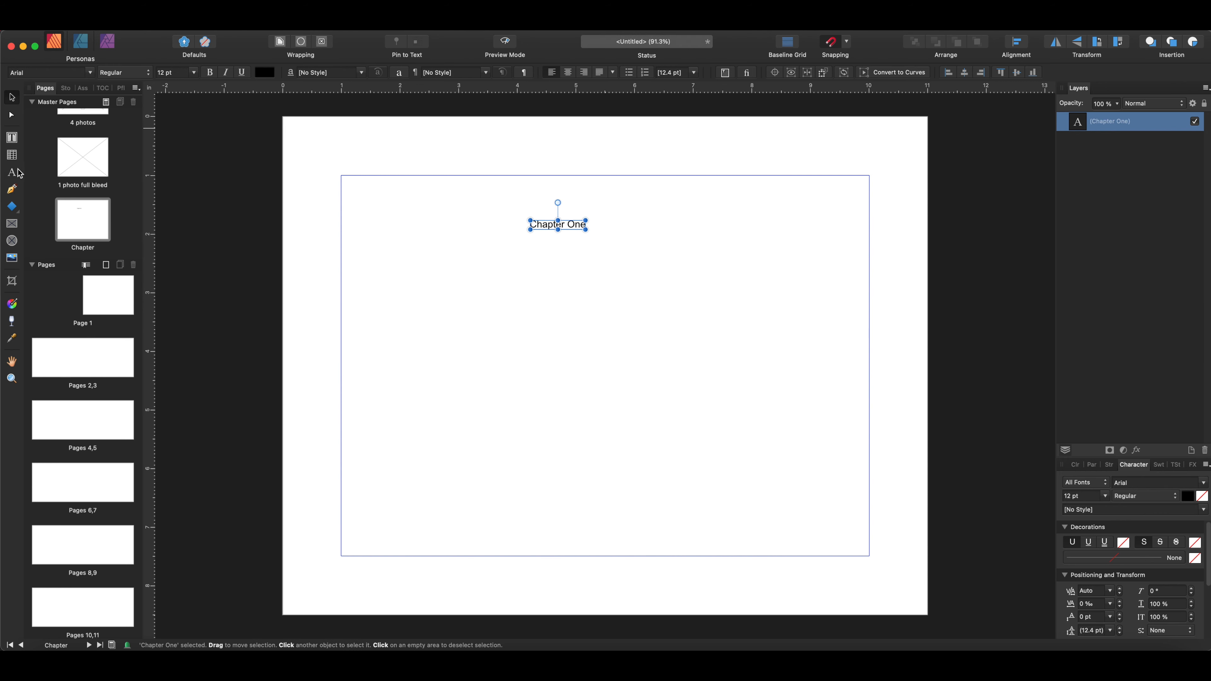
key(Escape)
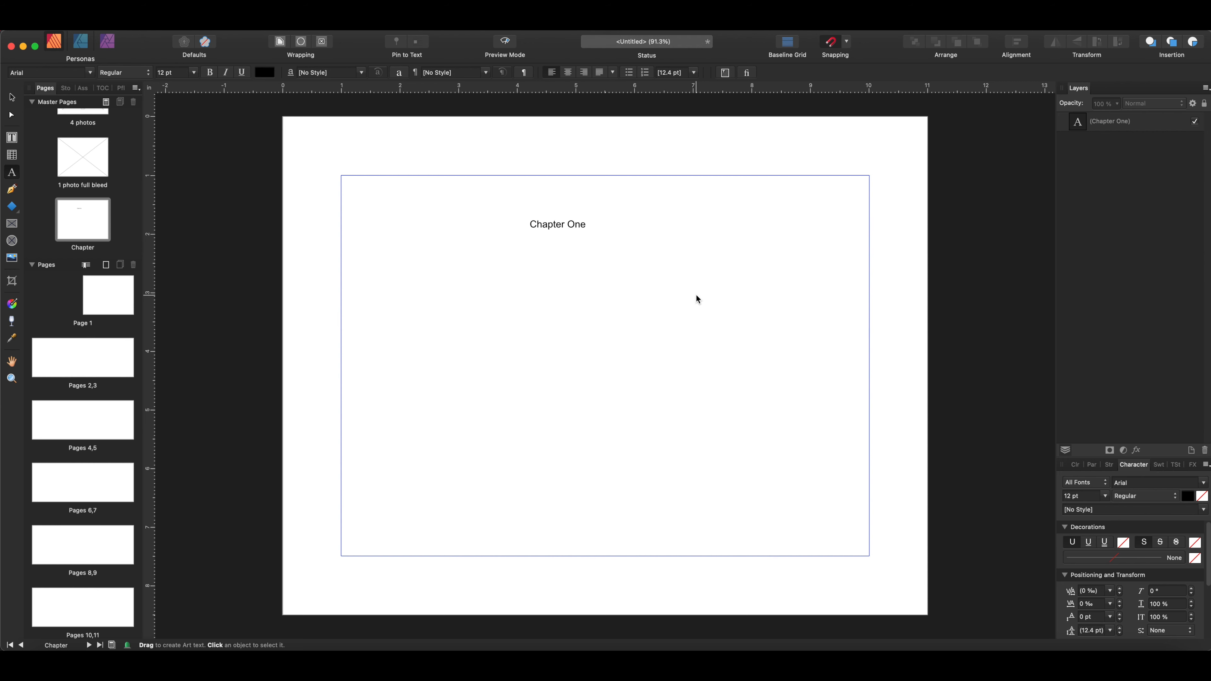
Add a separate art text reading "Title" just below the Chapter One heading
click(540, 252)
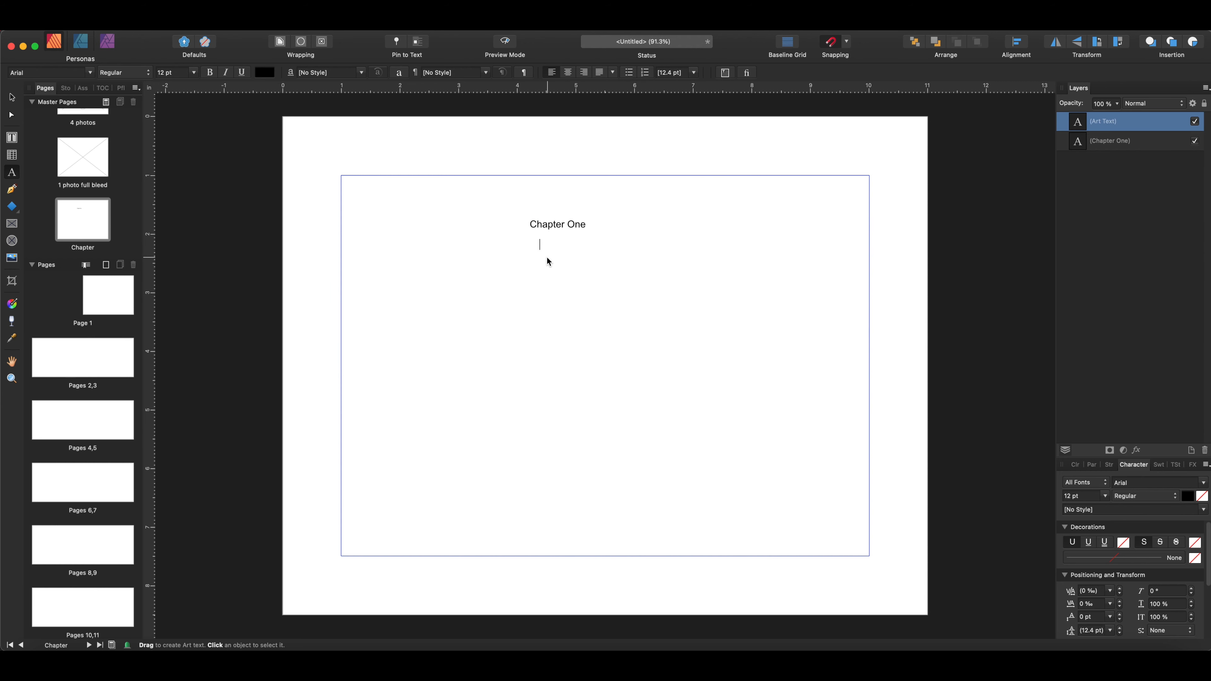
text(Title)
key(Escape)
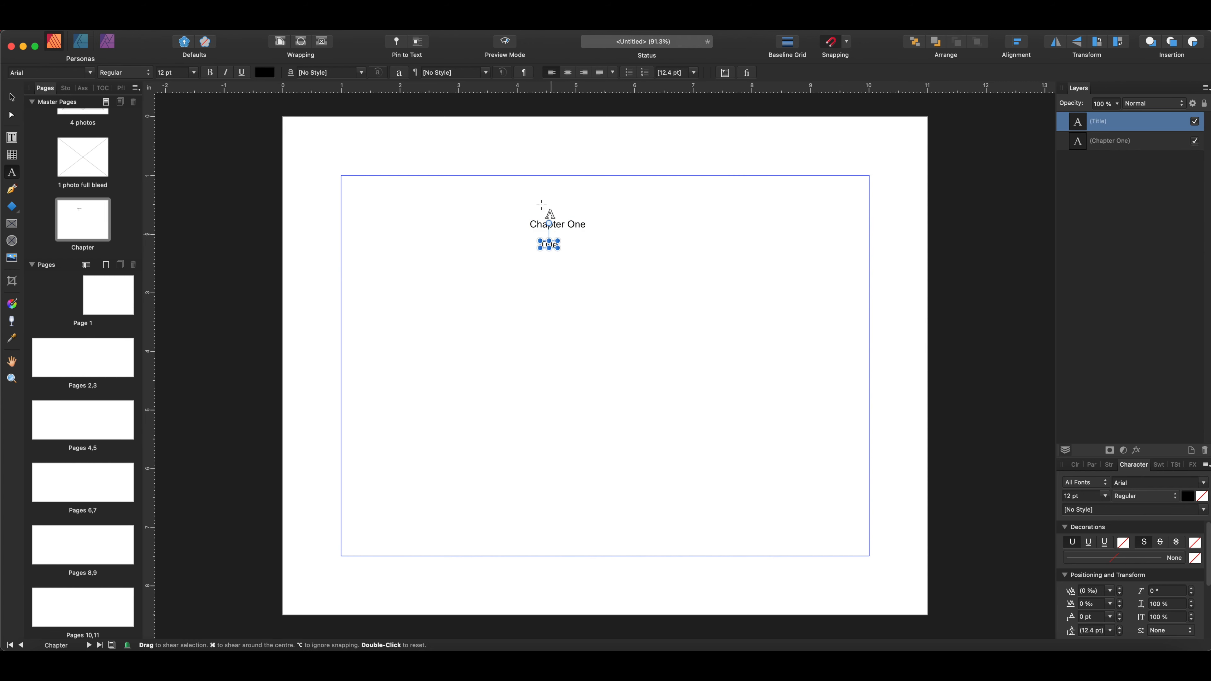
click(10, 98)
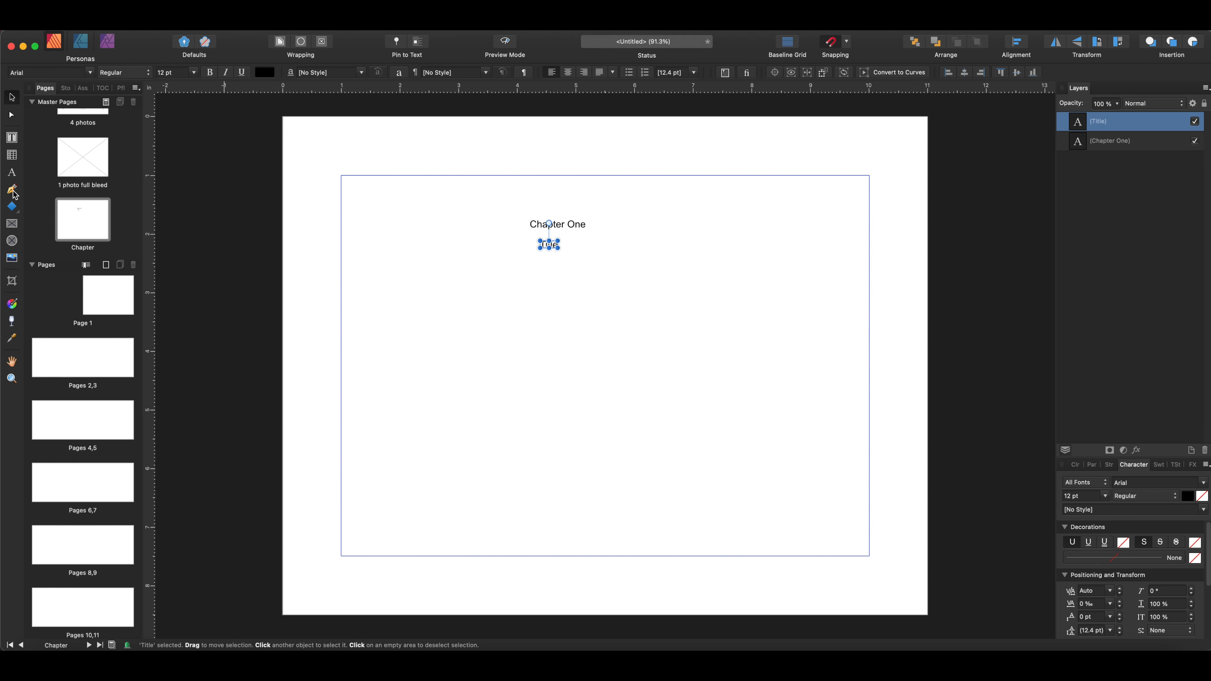
Draw a text frame about 5.7 by 2.4 in below the Title text and fill it with filler text
click(11, 138)
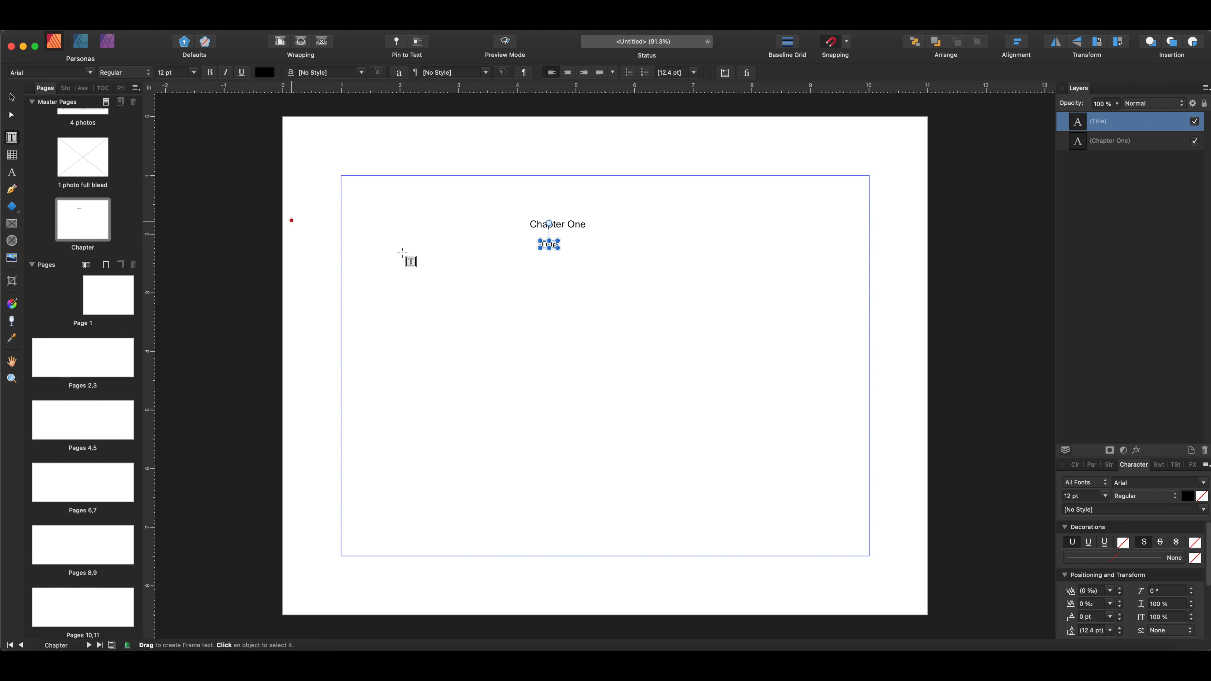
drag(438, 267, 770, 409)
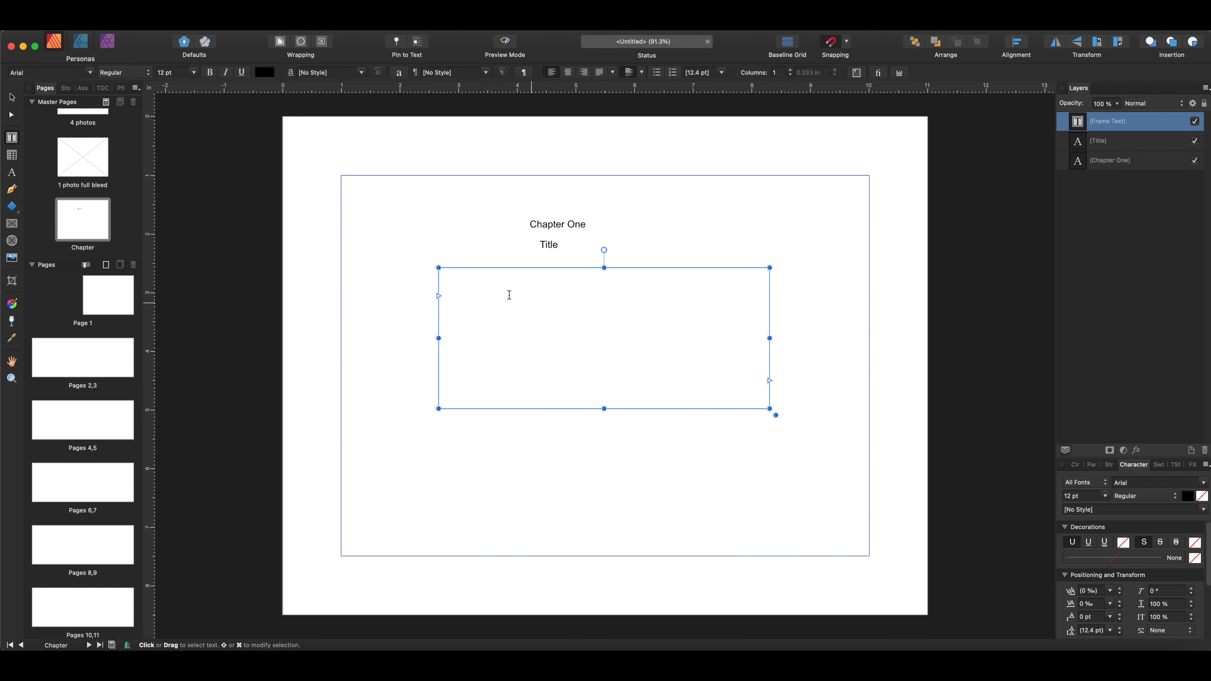
scroll(690, 259, left, 3)
scroll(690, 259, right, 3)
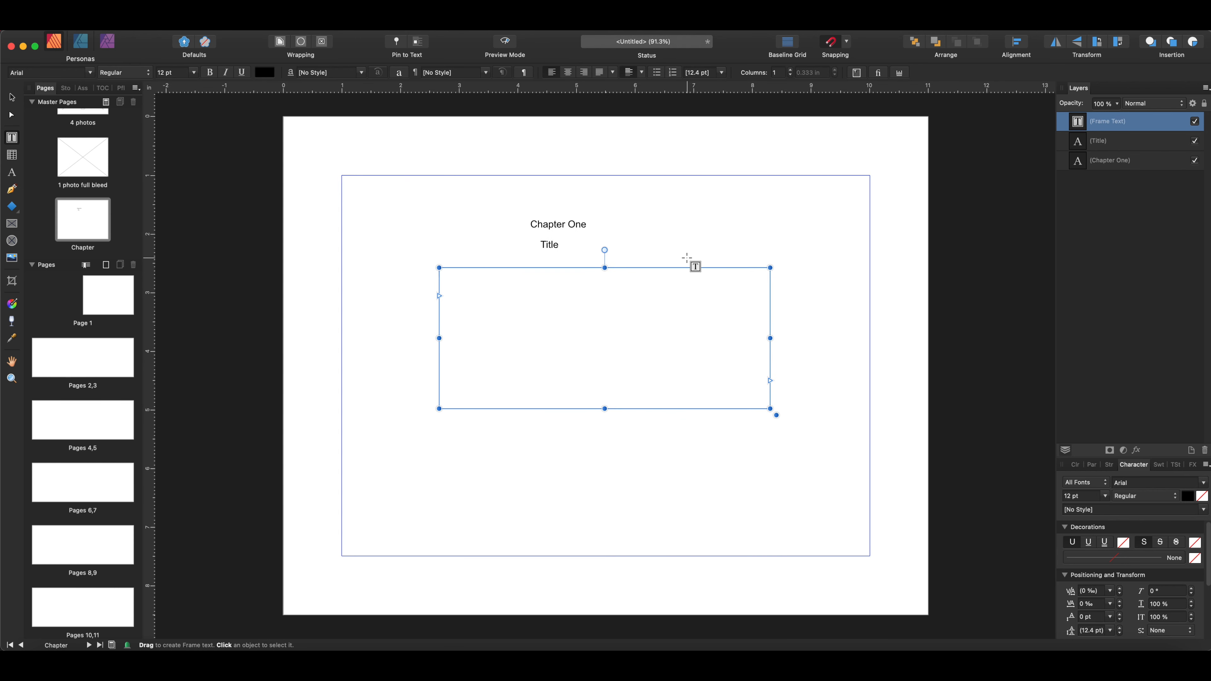
click(227, 29)
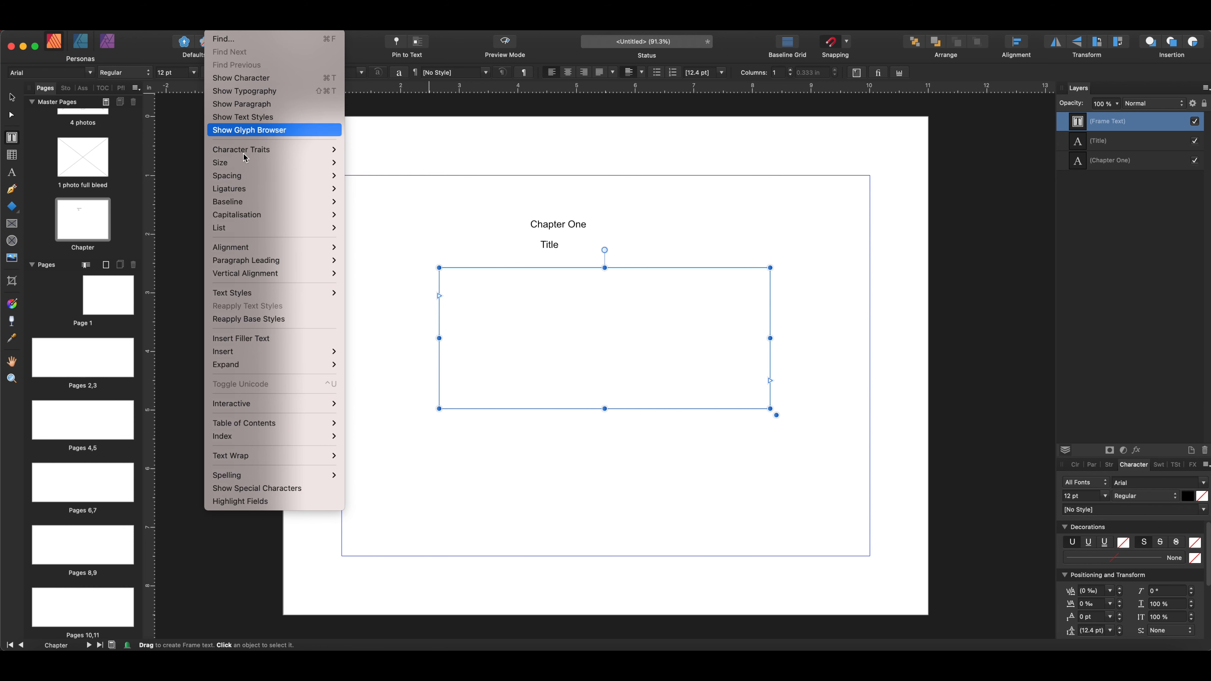
click(293, 339)
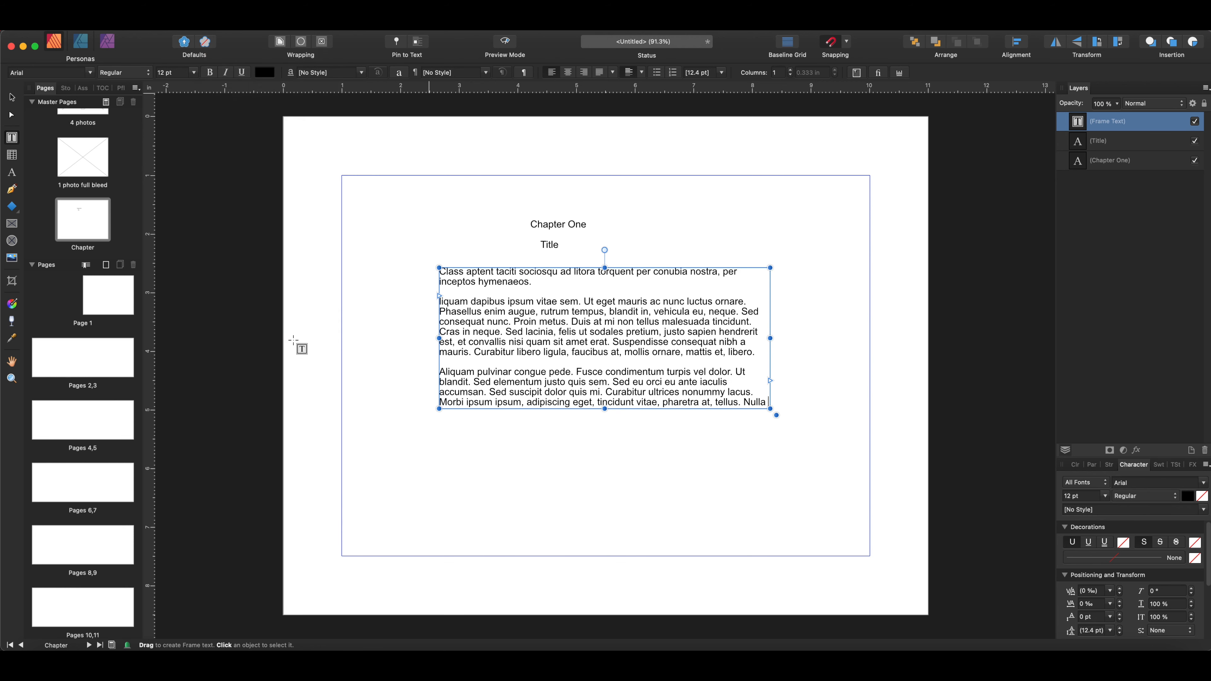
Move the filler text frame down the page to leave more space beneath the Title text
click(12, 98)
click(362, 173)
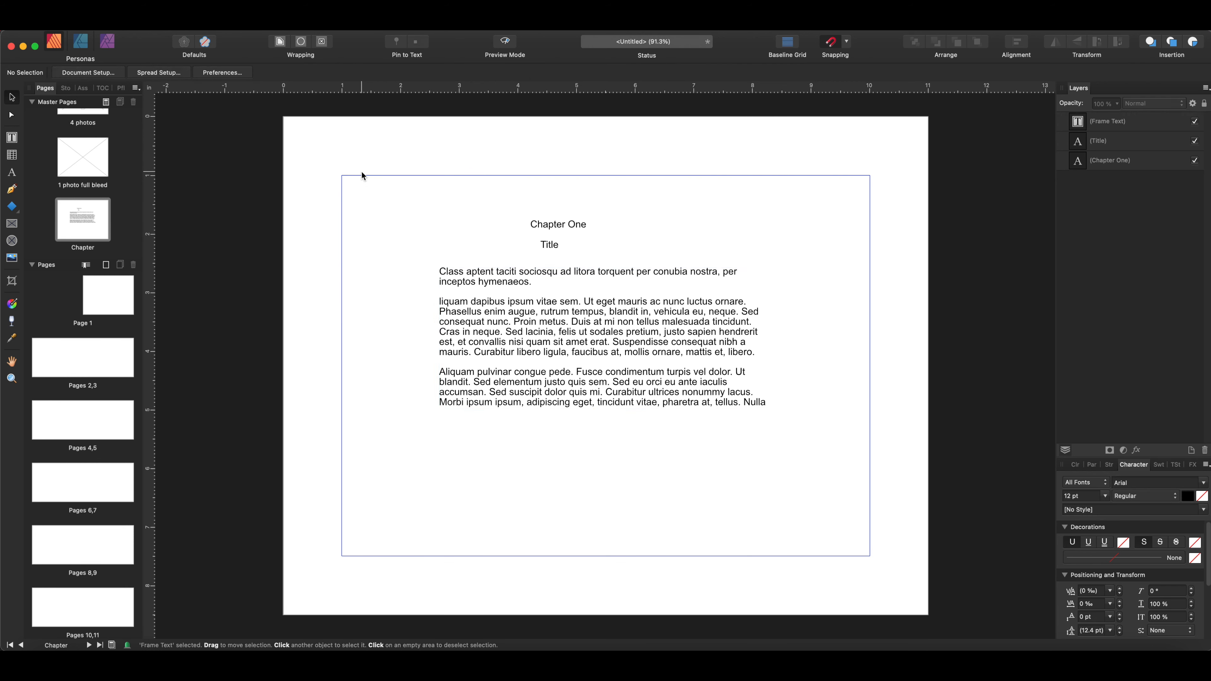
drag(568, 328, 569, 402)
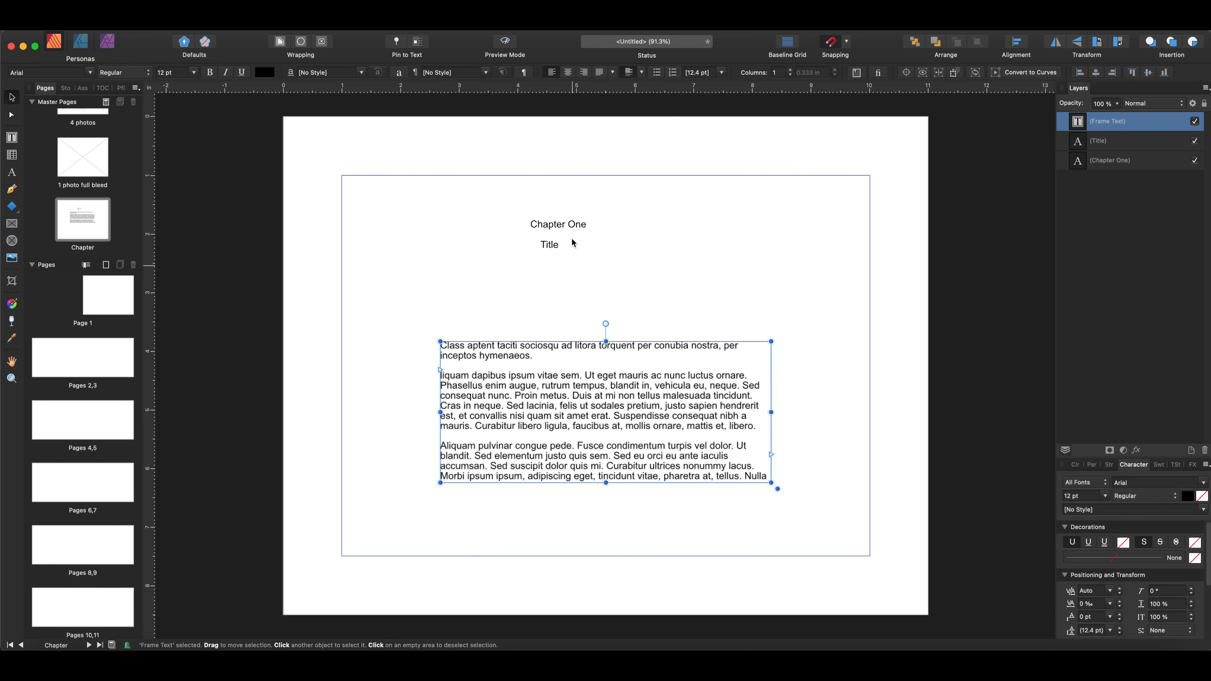
Set the Chapter One heading in Didot, enlarge it and centre it horizontally on the page
click(563, 229)
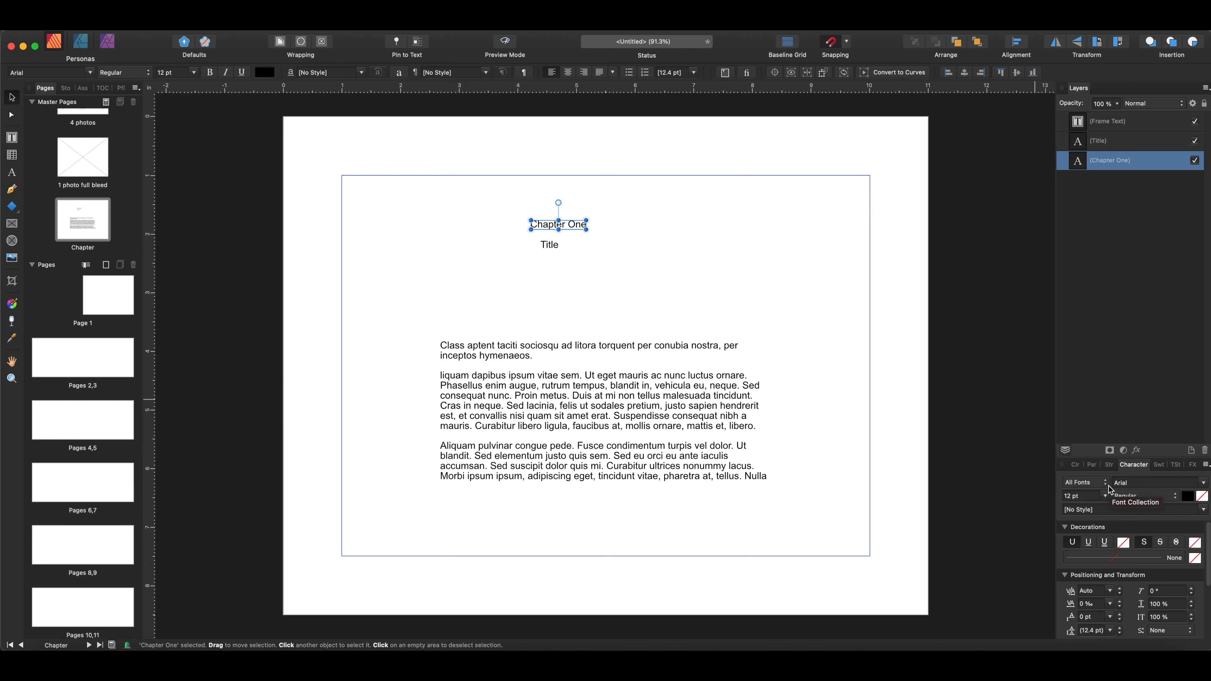
click(1125, 487)
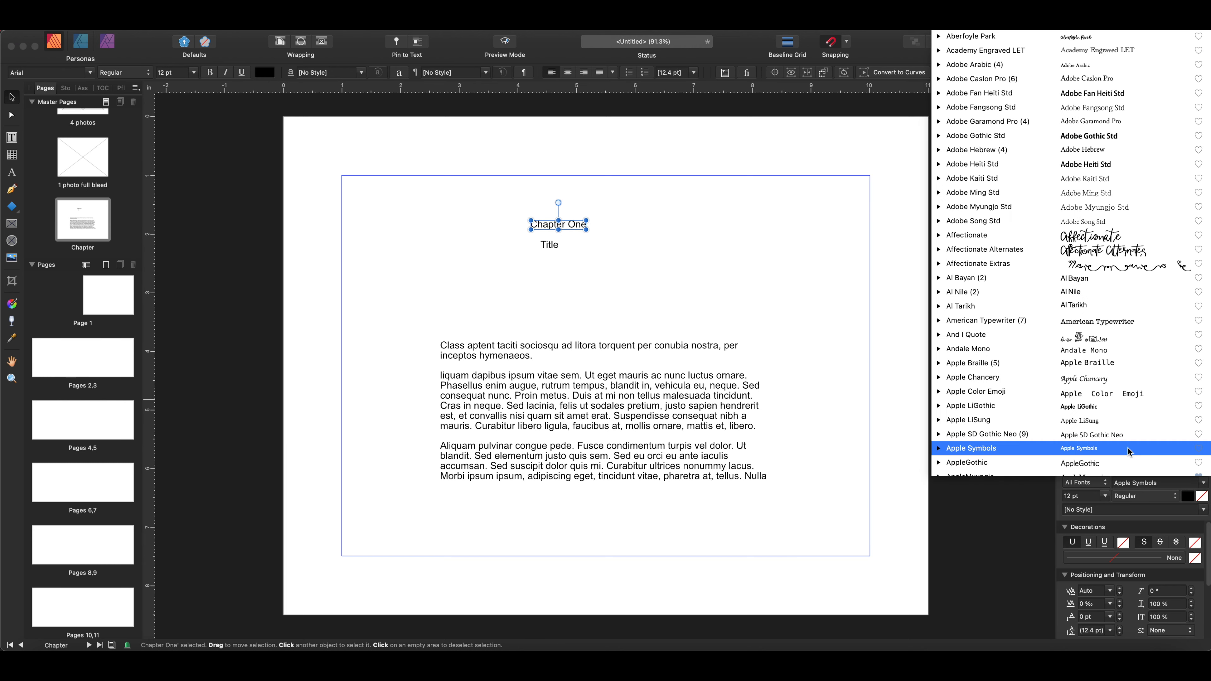
scroll(1084, 358, down, 20)
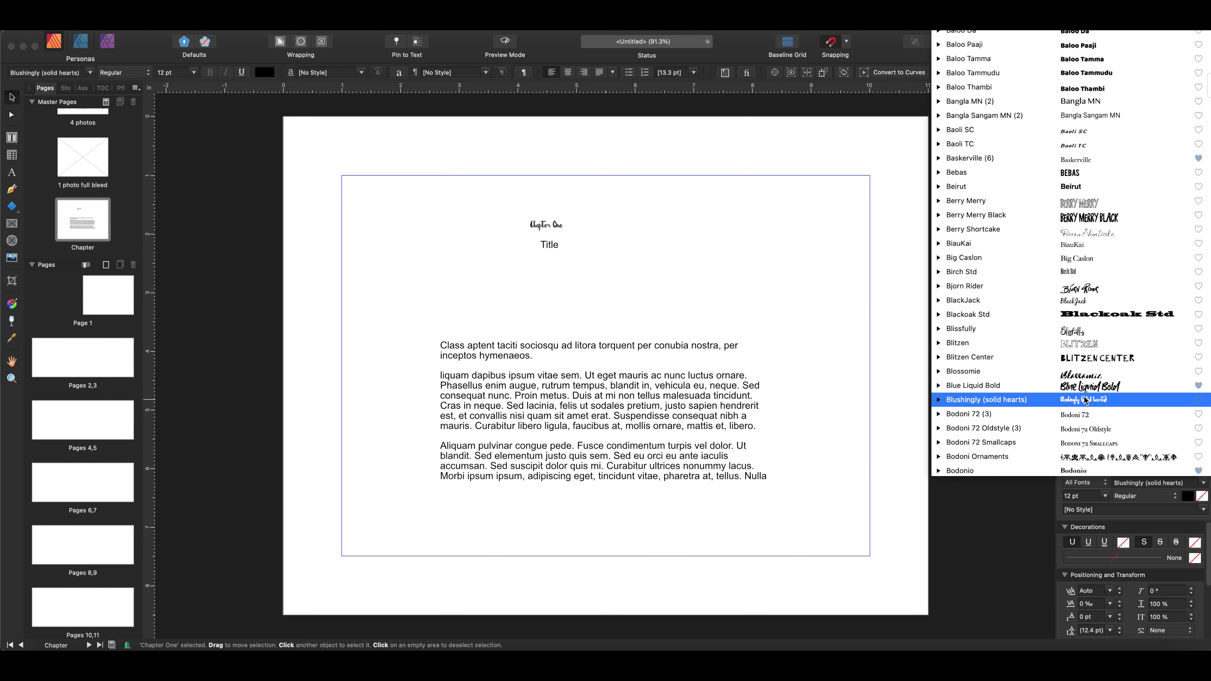
click(972, 301)
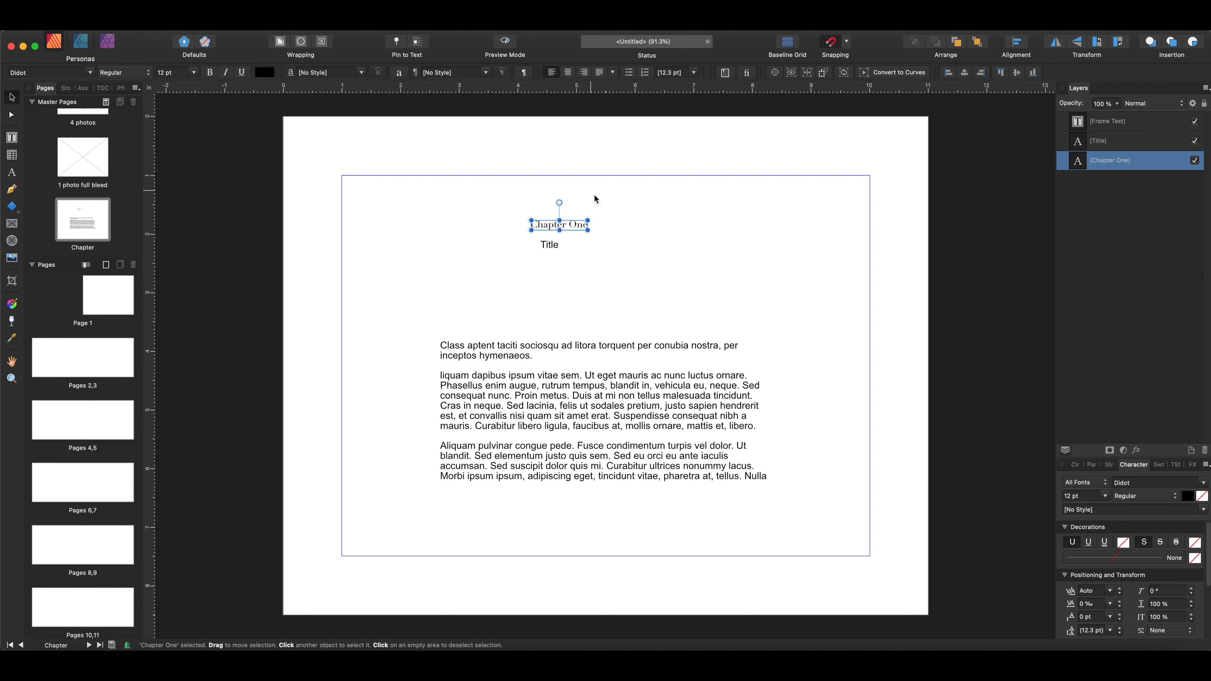
drag(589, 220, 636, 222)
click(626, 215)
Place the Title text beneath the Chapter One heading, set its font to Avenir Next and enlarge it to about 19.3 pt
drag(548, 245, 608, 268)
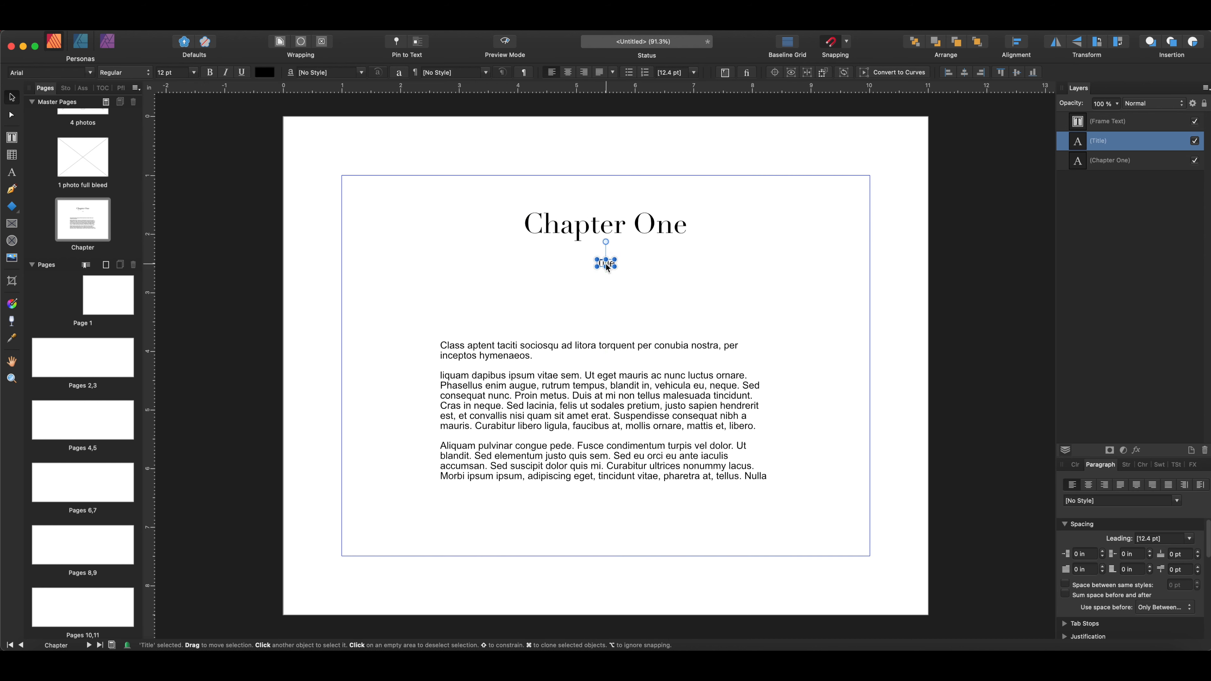
click(1143, 466)
click(1204, 483)
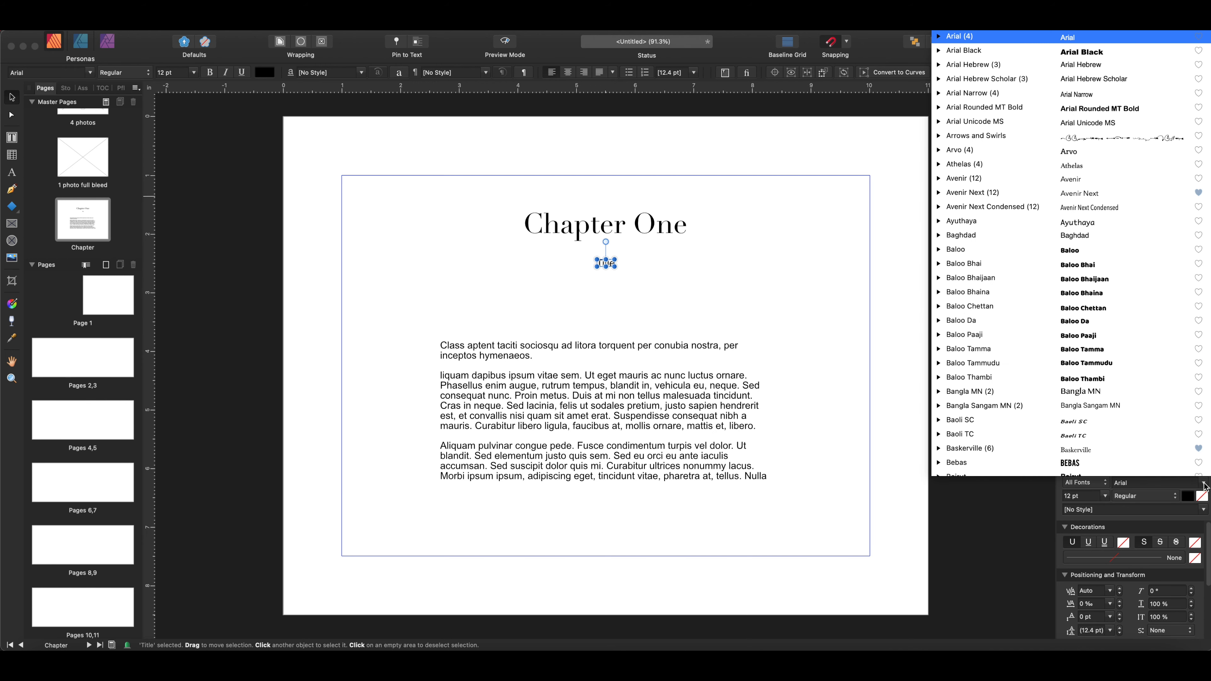
click(1096, 197)
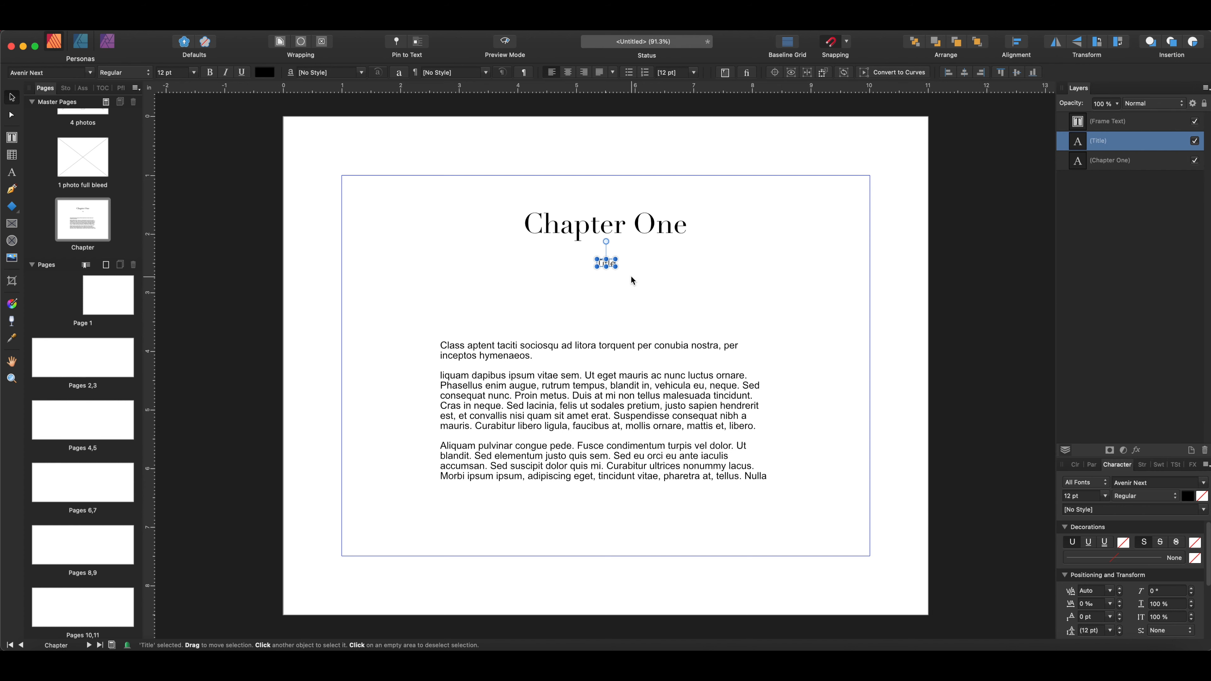
drag(615, 268, 629, 274)
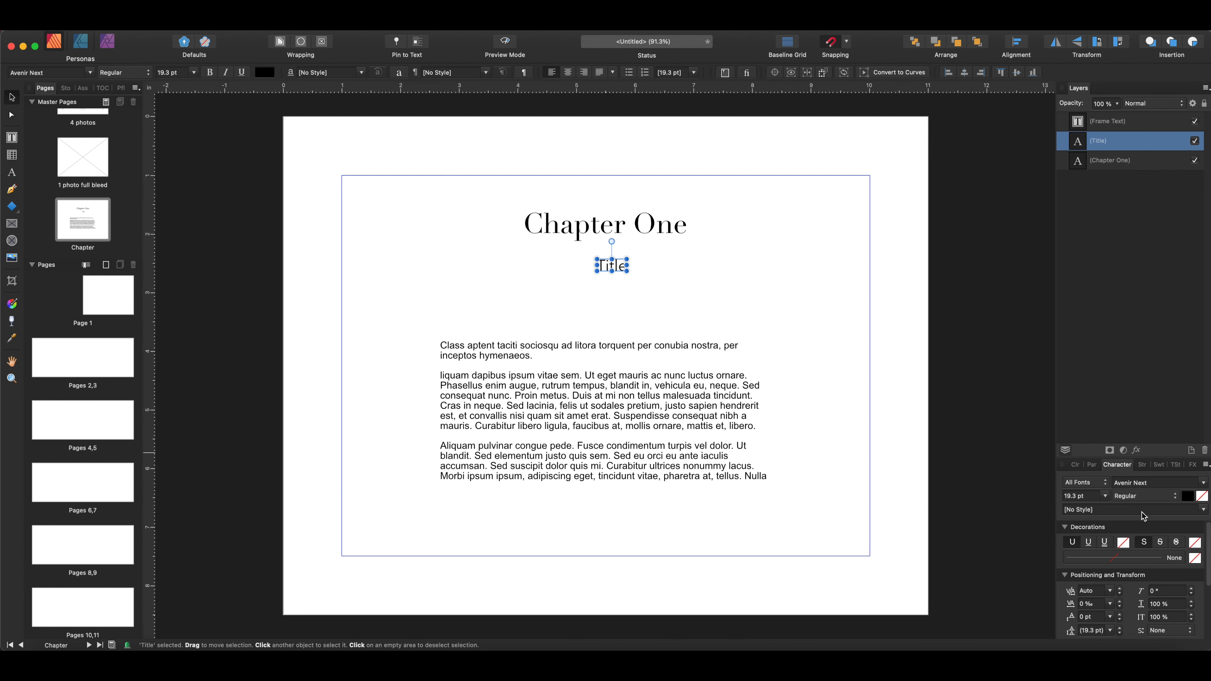
Set the Title text in all caps and widen its tracking to 220‰
scroll(1137, 617, down, 3)
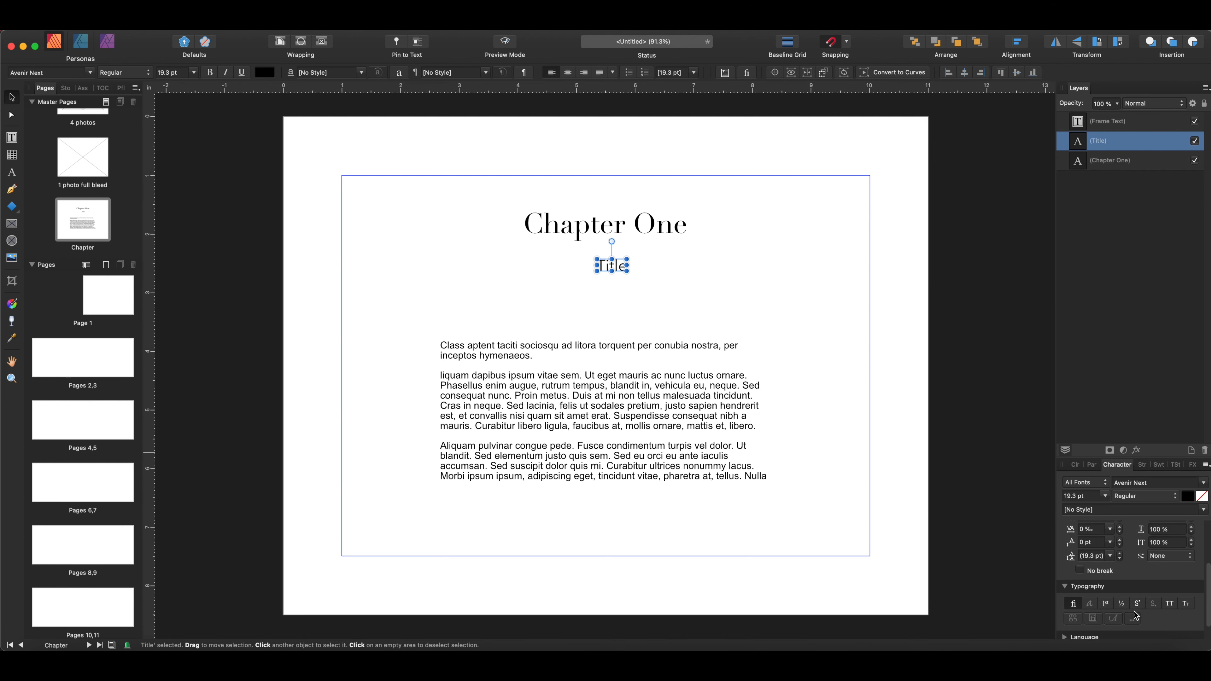
click(1171, 604)
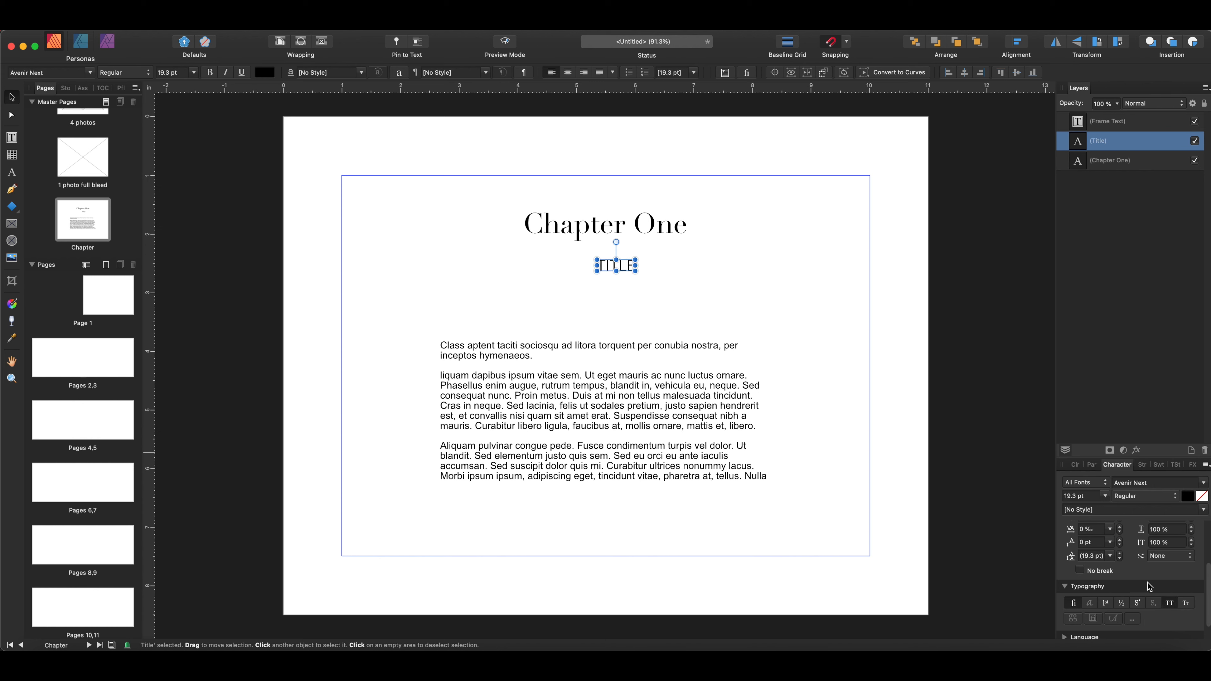
scroll(1119, 564, up, 3)
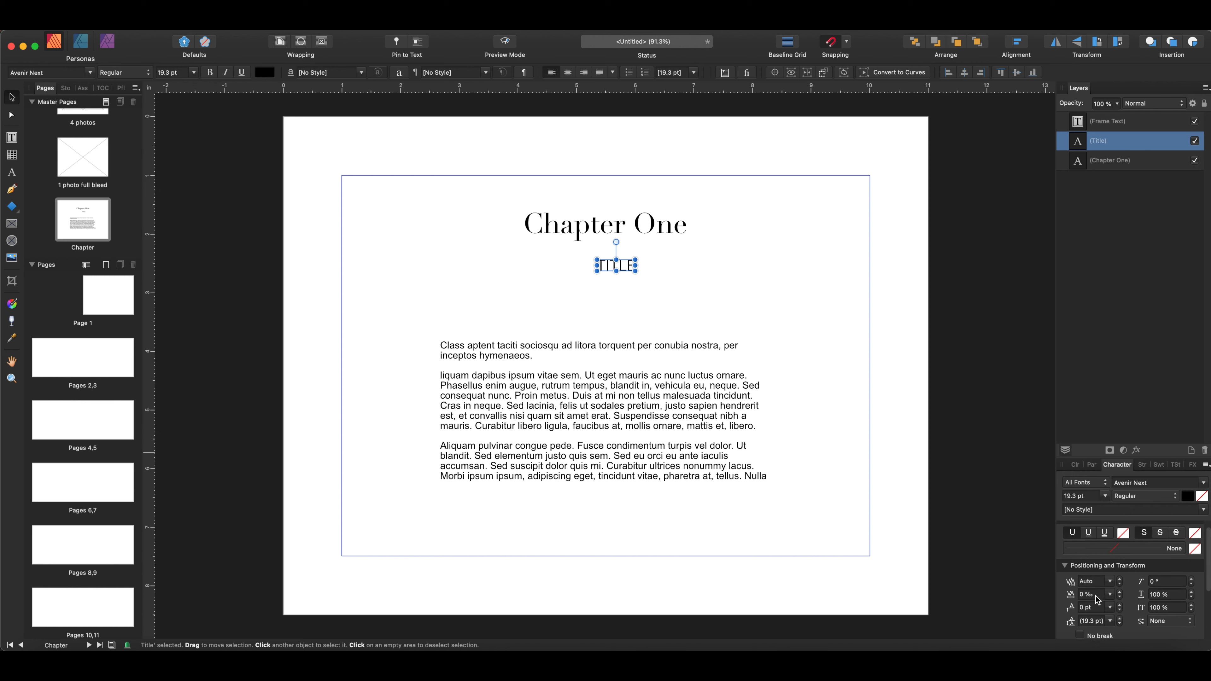
click(1095, 595)
text(100)
key(Return)
drag(1087, 601, 1188, 602)
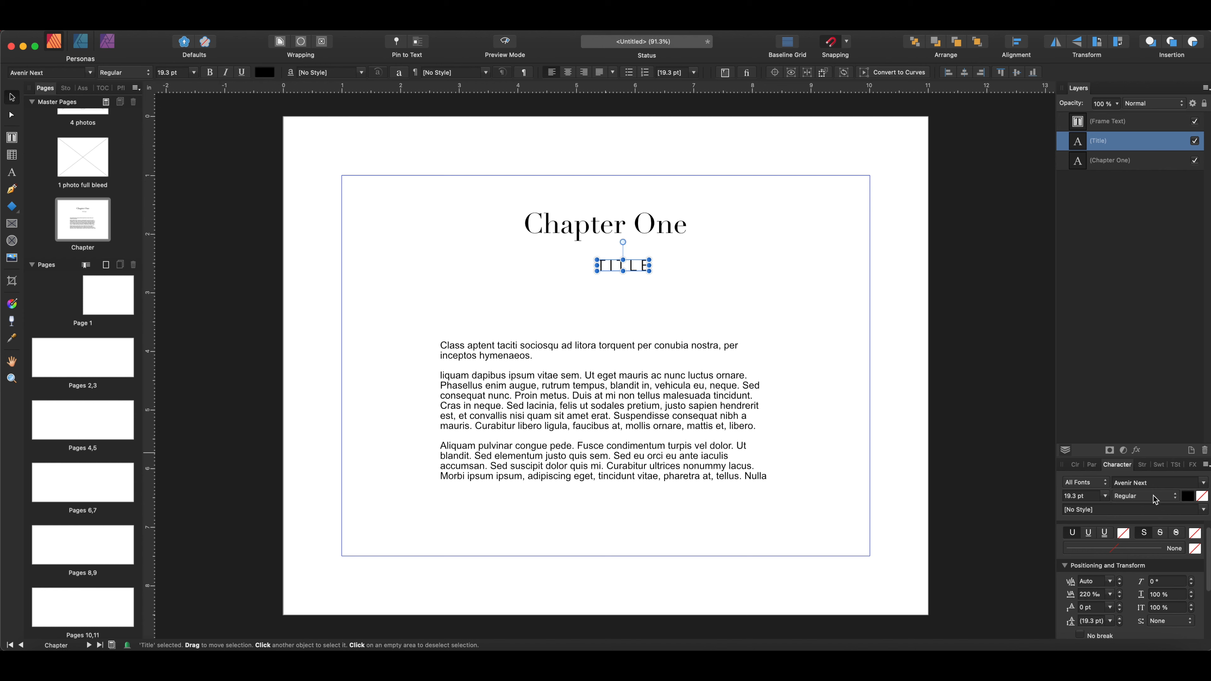
Centre-align the Title text and reposition it centred just beneath the Chapter One heading
click(1094, 466)
click(1088, 485)
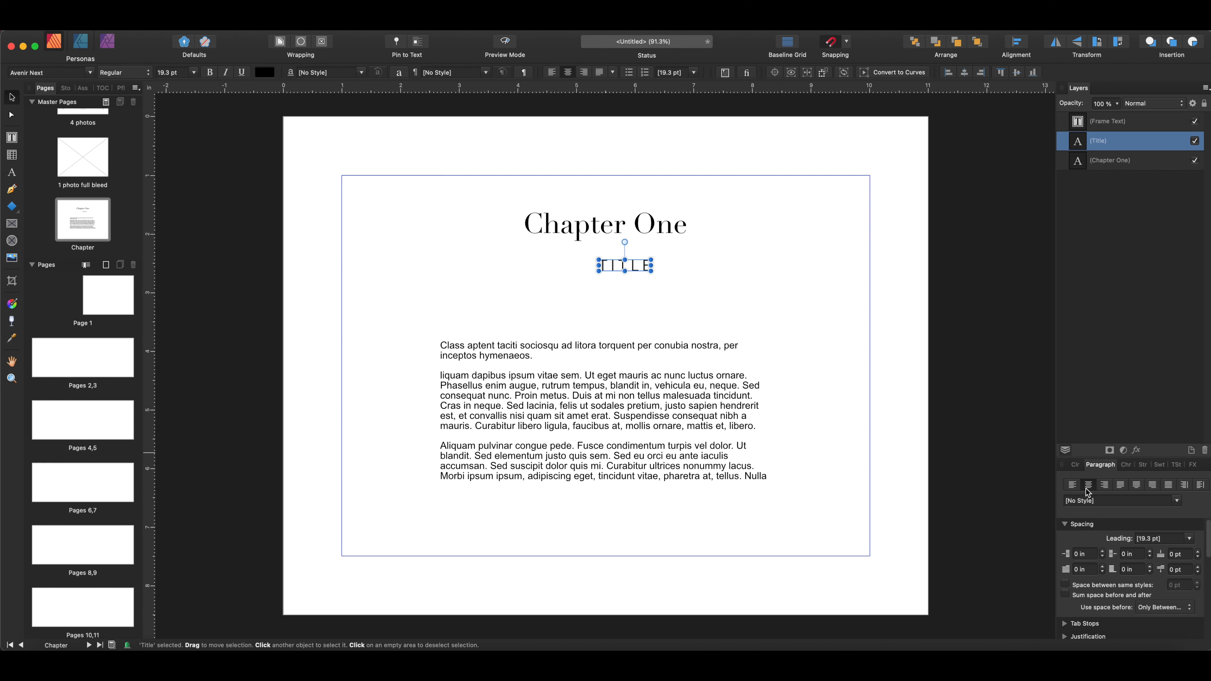
drag(634, 267, 616, 265)
click(690, 288)
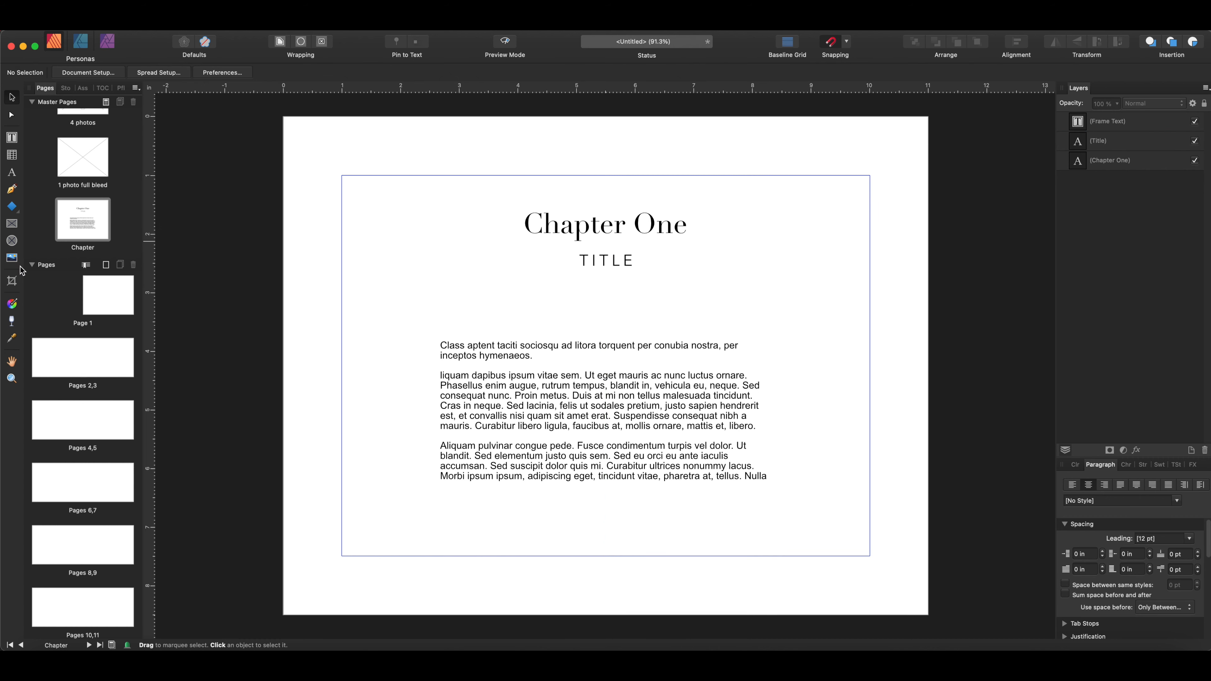
Draw a short horizontal line about 0.5 in long, centred beneath the Title text, with the Pen tool
click(12, 190)
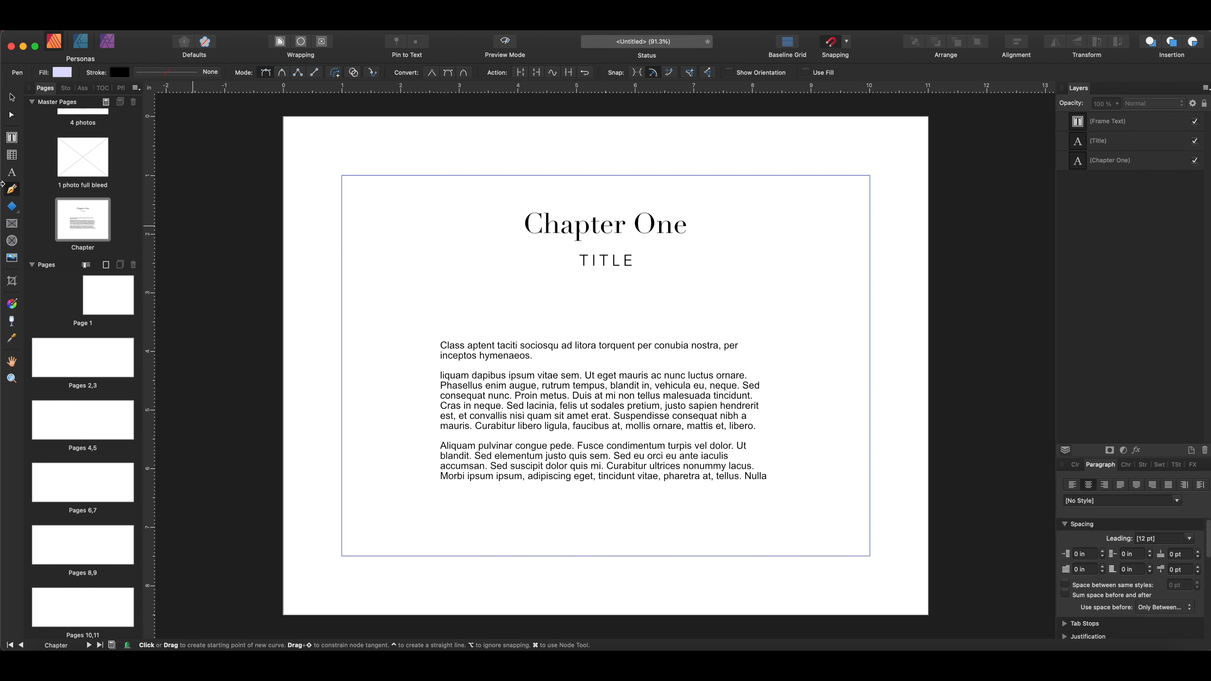
click(590, 280)
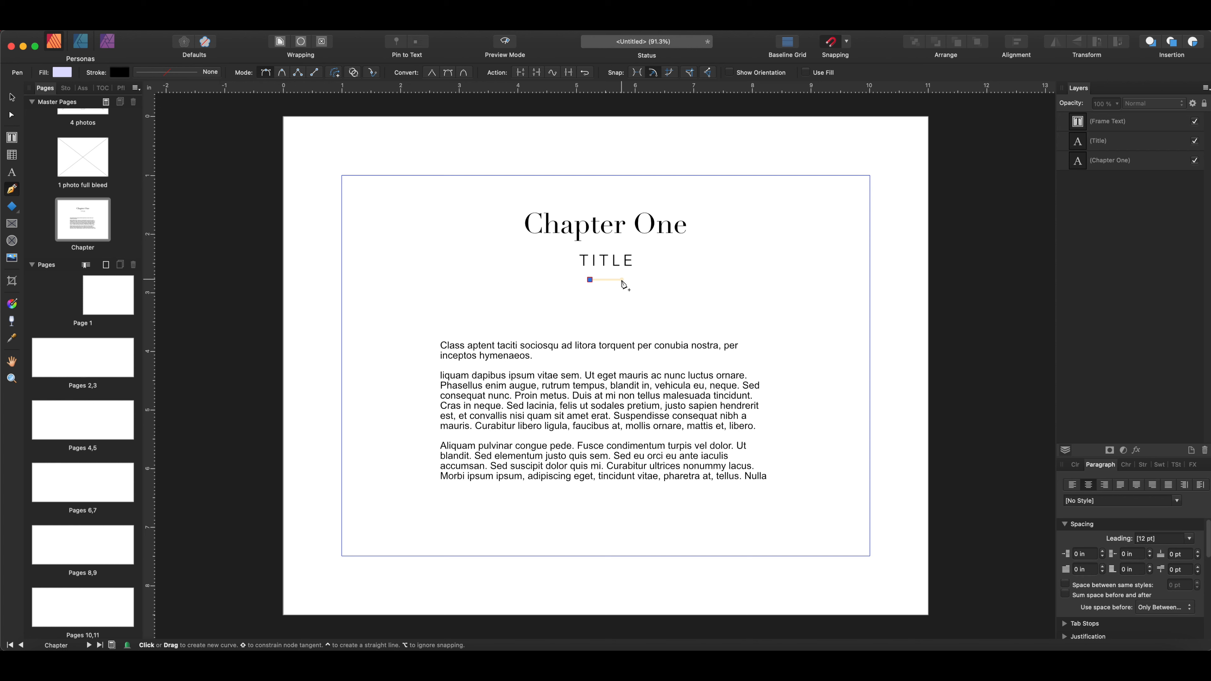
click(622, 280)
key(v)
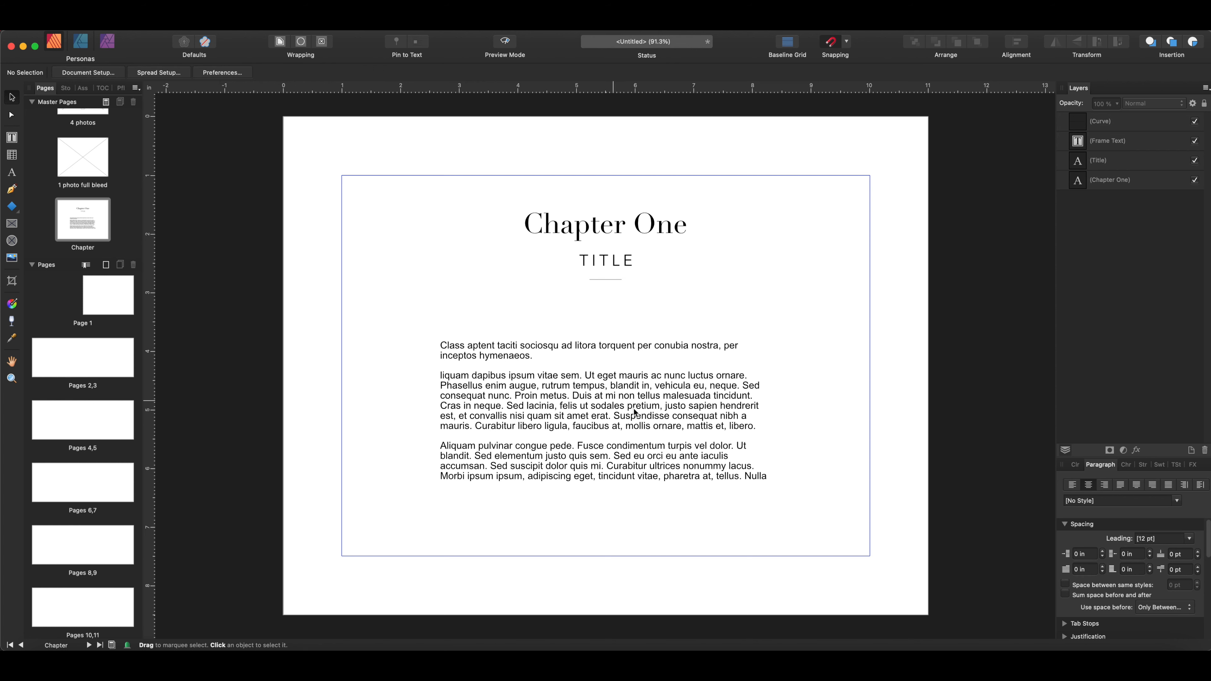
Set the filler text in Minion Pro at 10 pt and justify it with centred last lines
click(598, 396)
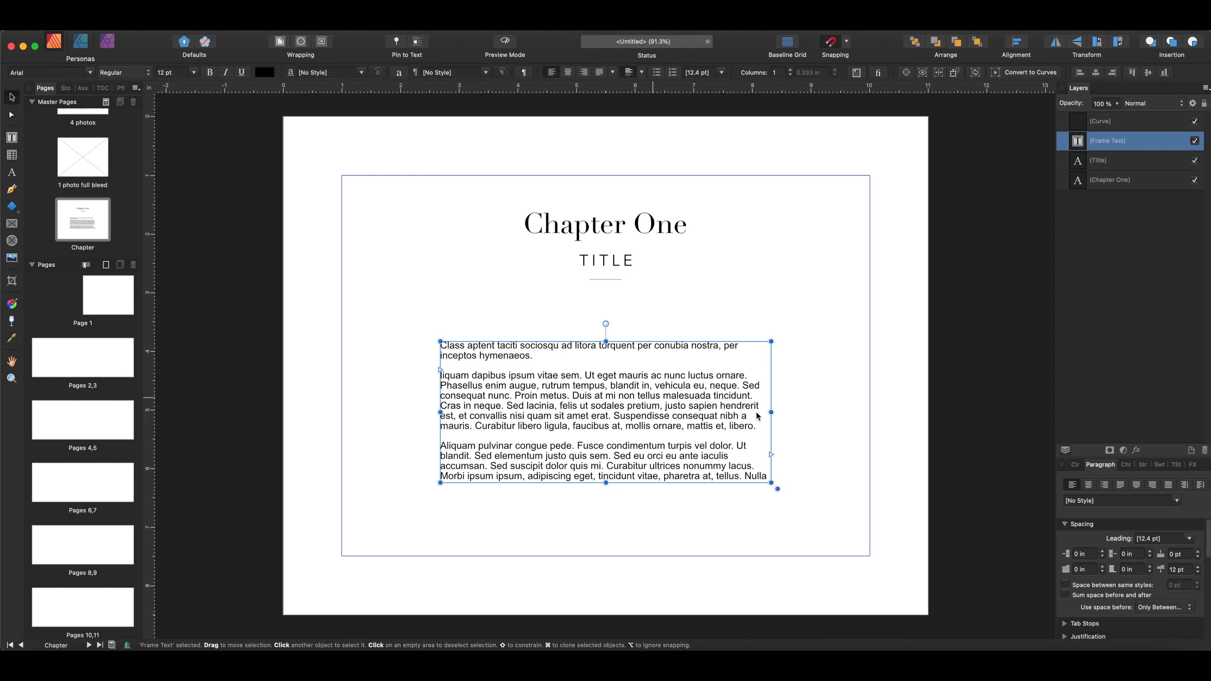
click(1126, 465)
click(1154, 483)
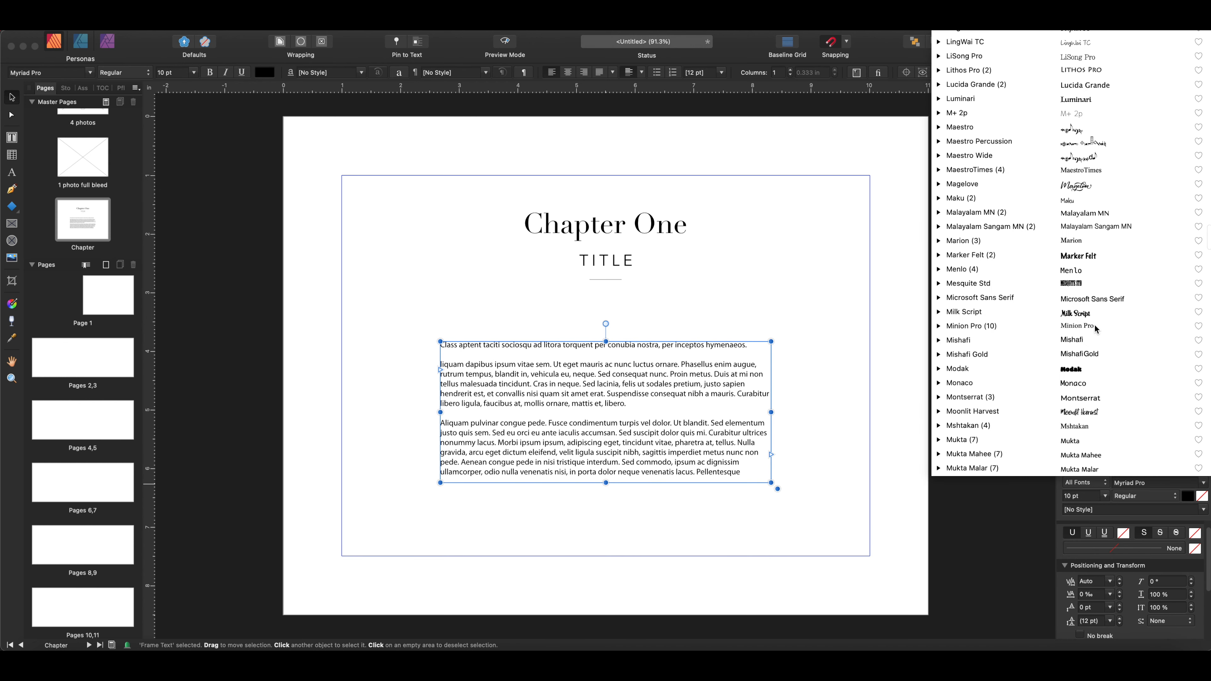
click(1095, 329)
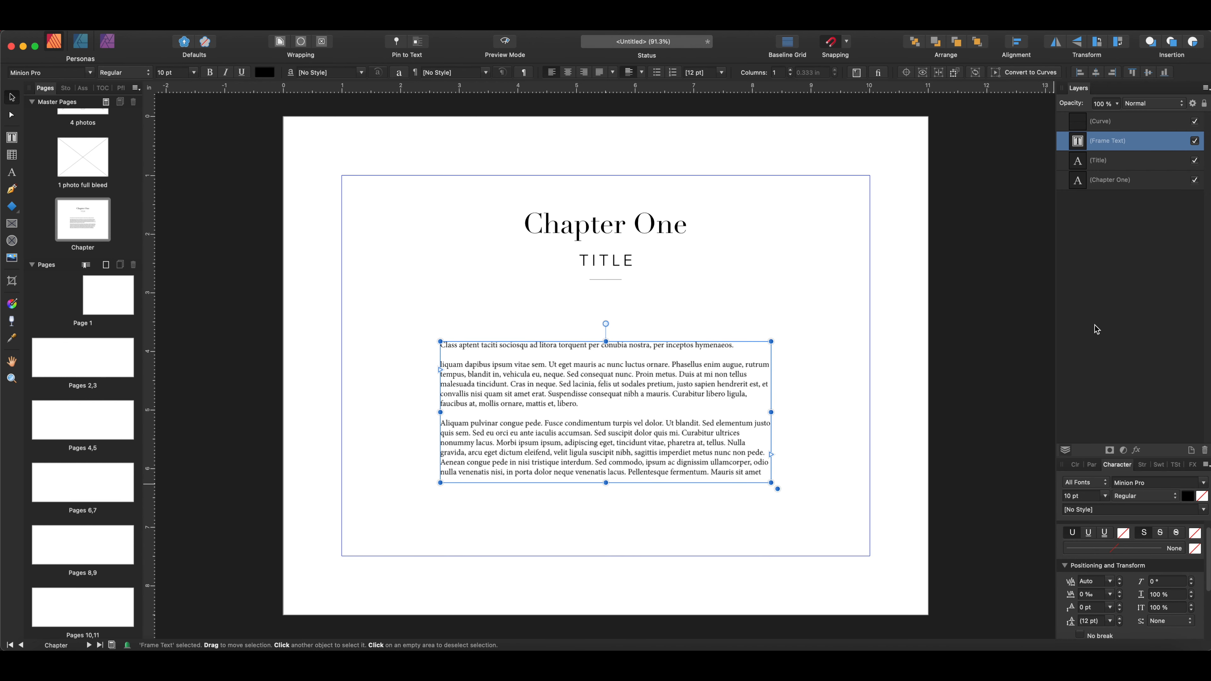
click(1091, 465)
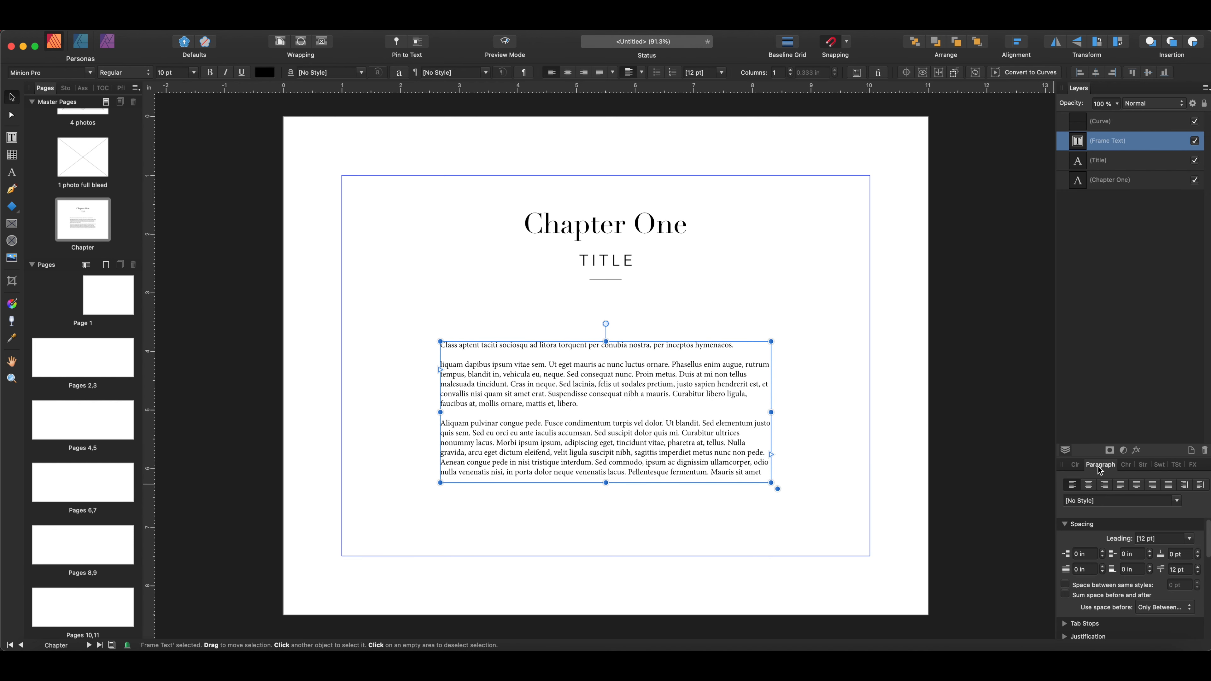
click(1137, 489)
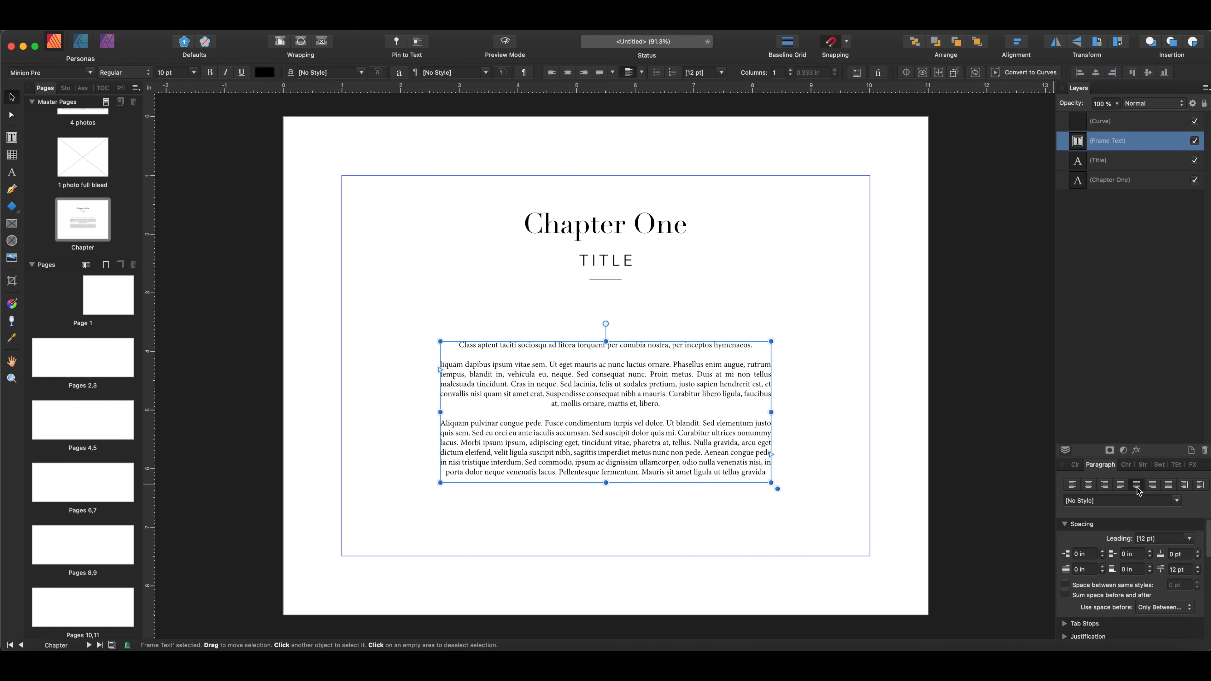
click(792, 361)
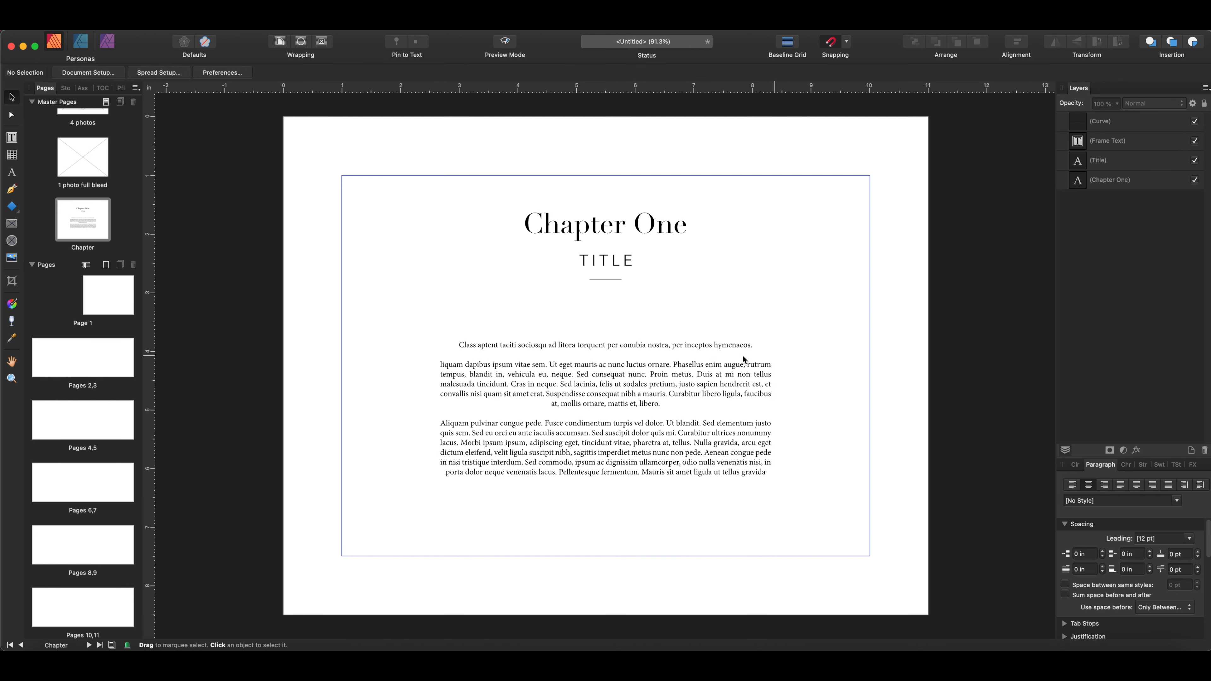
Move the filler text frame up closer to the short line, and shift all the page's content down to balance it vertically
drag(637, 377, 633, 350)
drag(388, 196, 815, 497)
drag(651, 355, 652, 387)
click(846, 340)
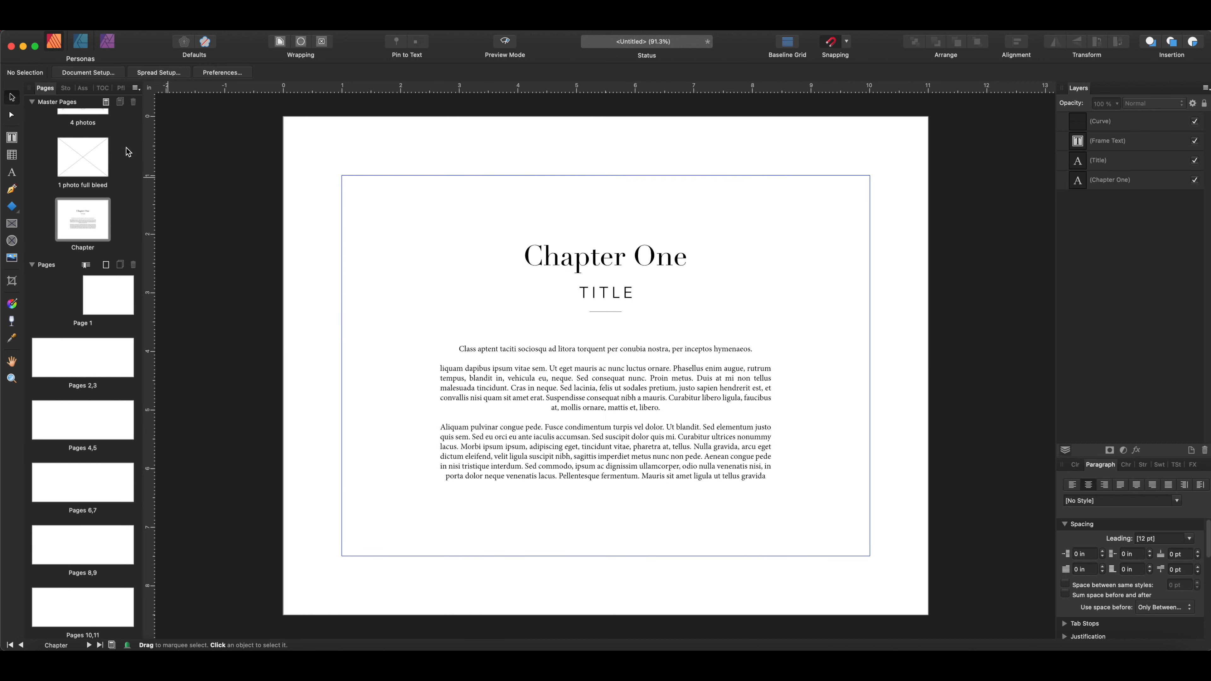
Apply the Chapter master to page 1 in place of Master A
scroll(132, 157, down, 2)
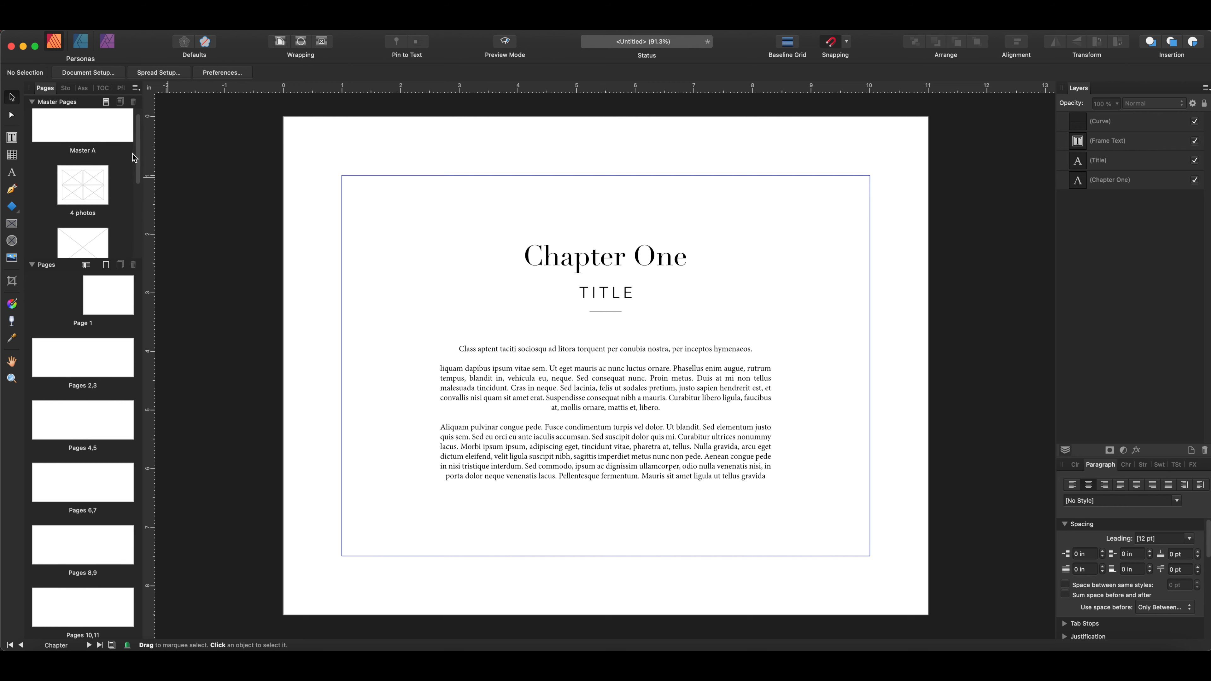
scroll(131, 154, down, 1)
click(130, 153)
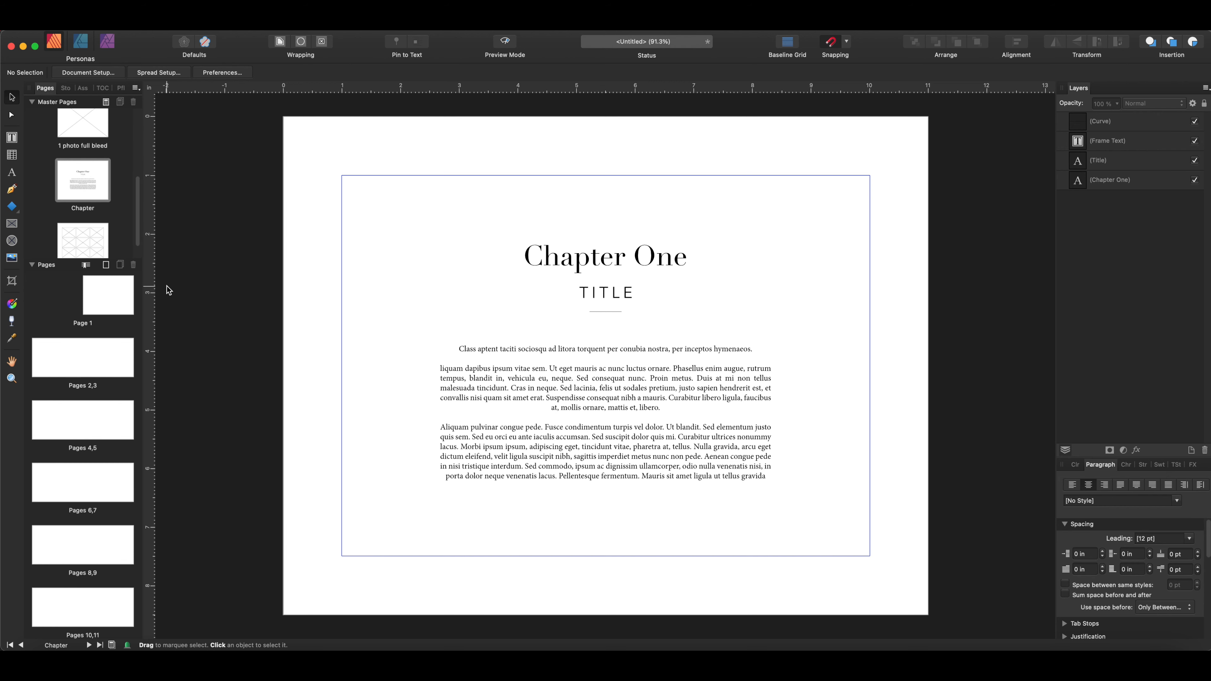
click(85, 350)
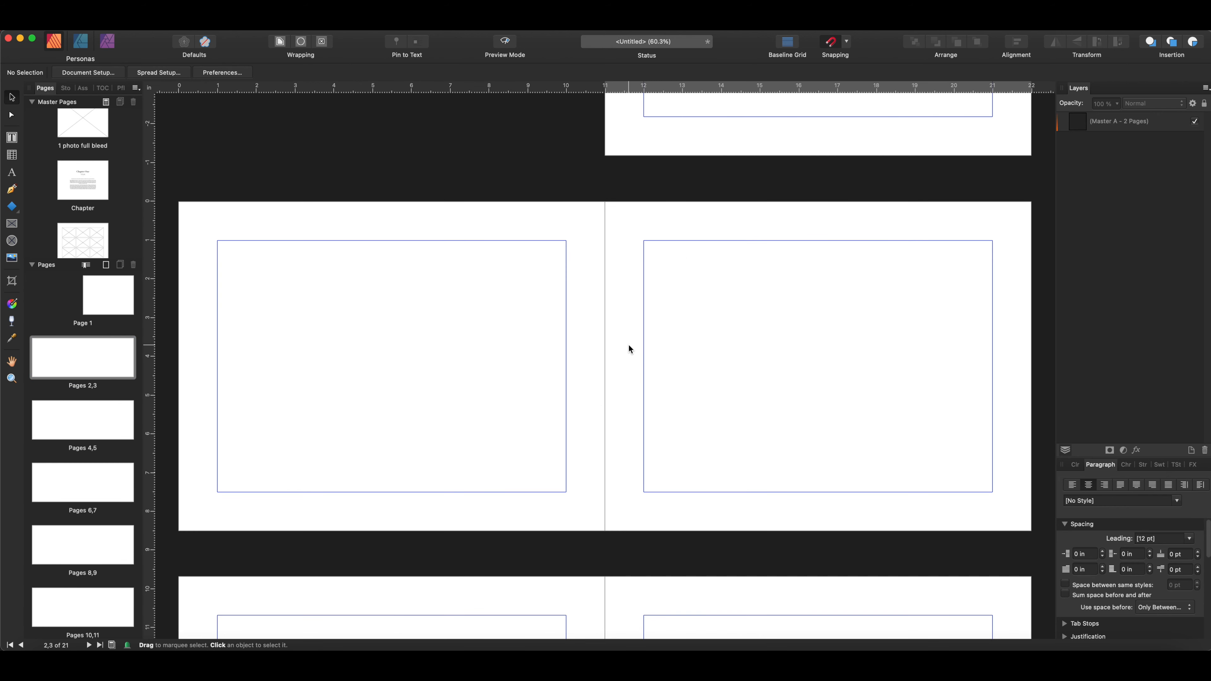
scroll(628, 345, up, 5)
click(725, 263)
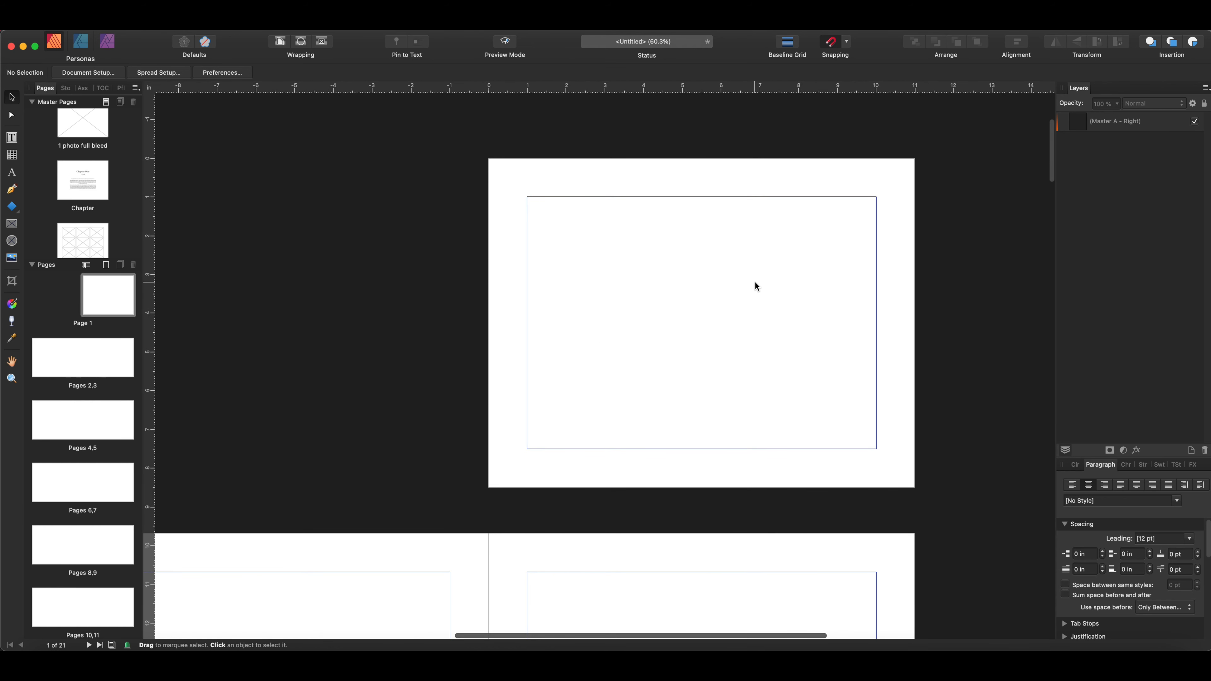
right_click(112, 292)
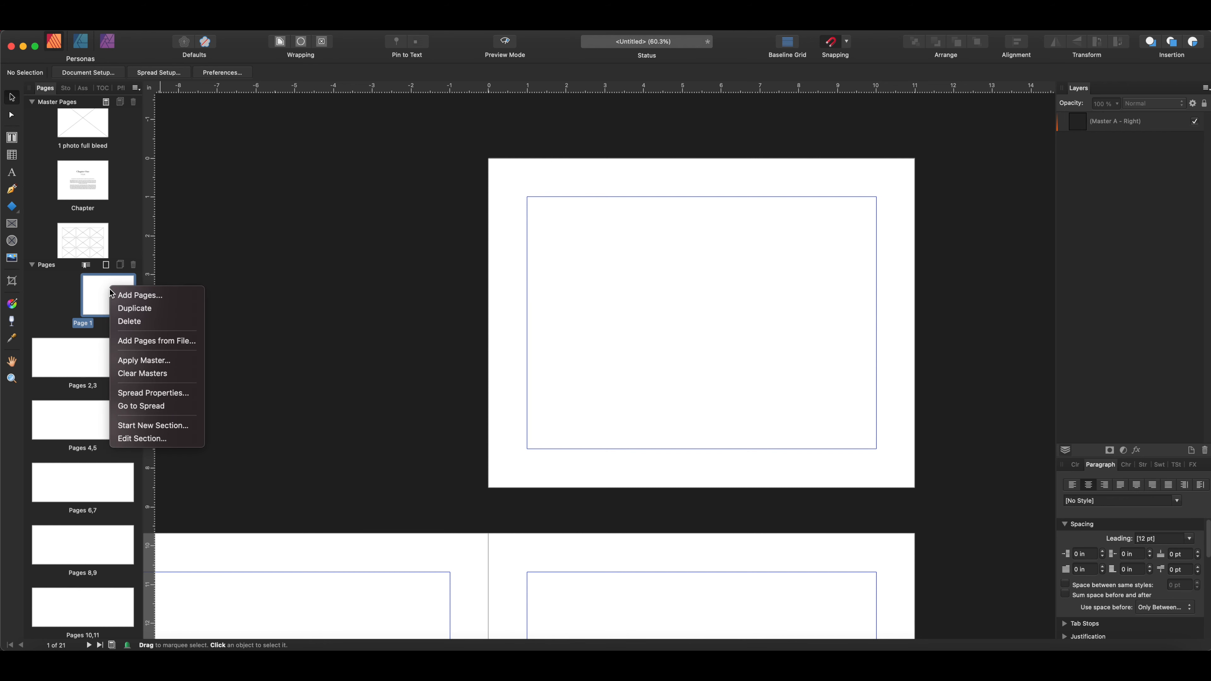
click(167, 363)
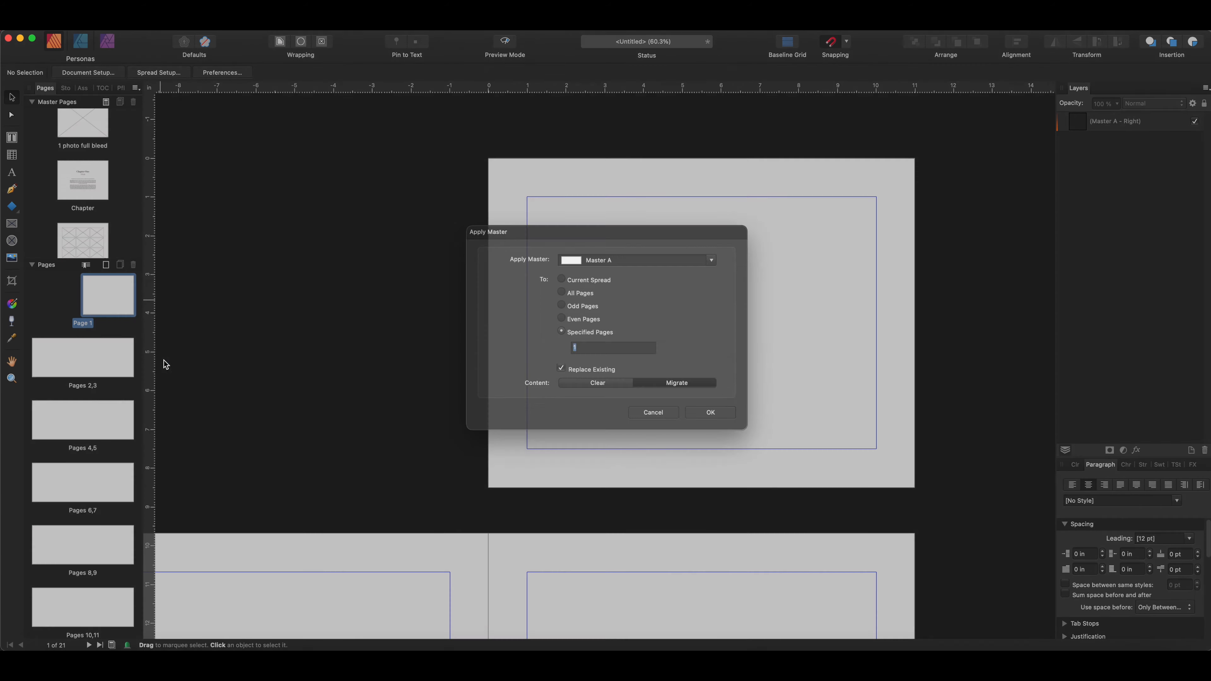
click(715, 273)
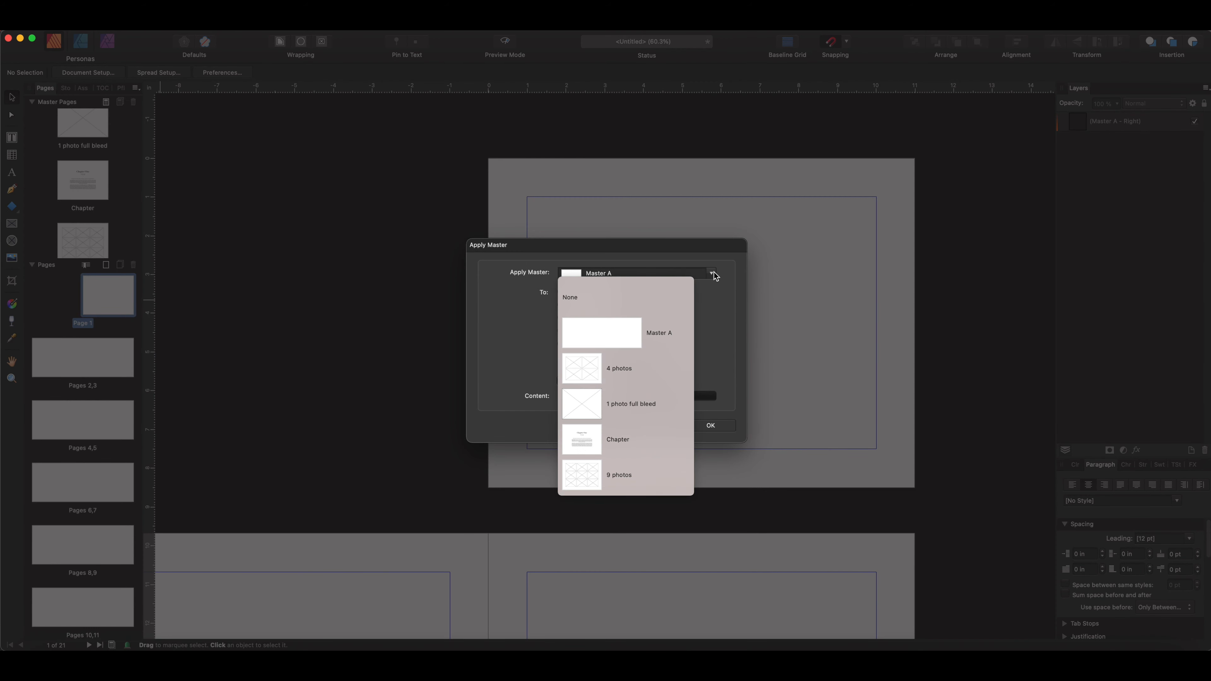
click(583, 442)
key(Return)
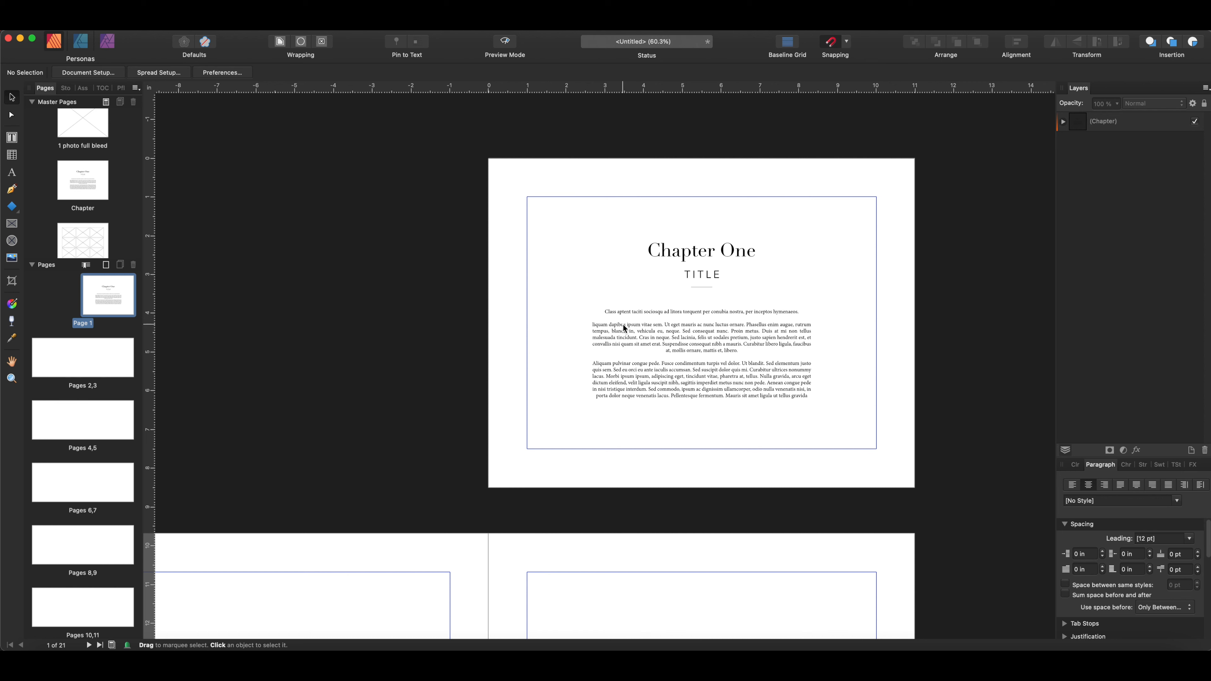
Replace the Title text on page 1 with "South america"
click(713, 250)
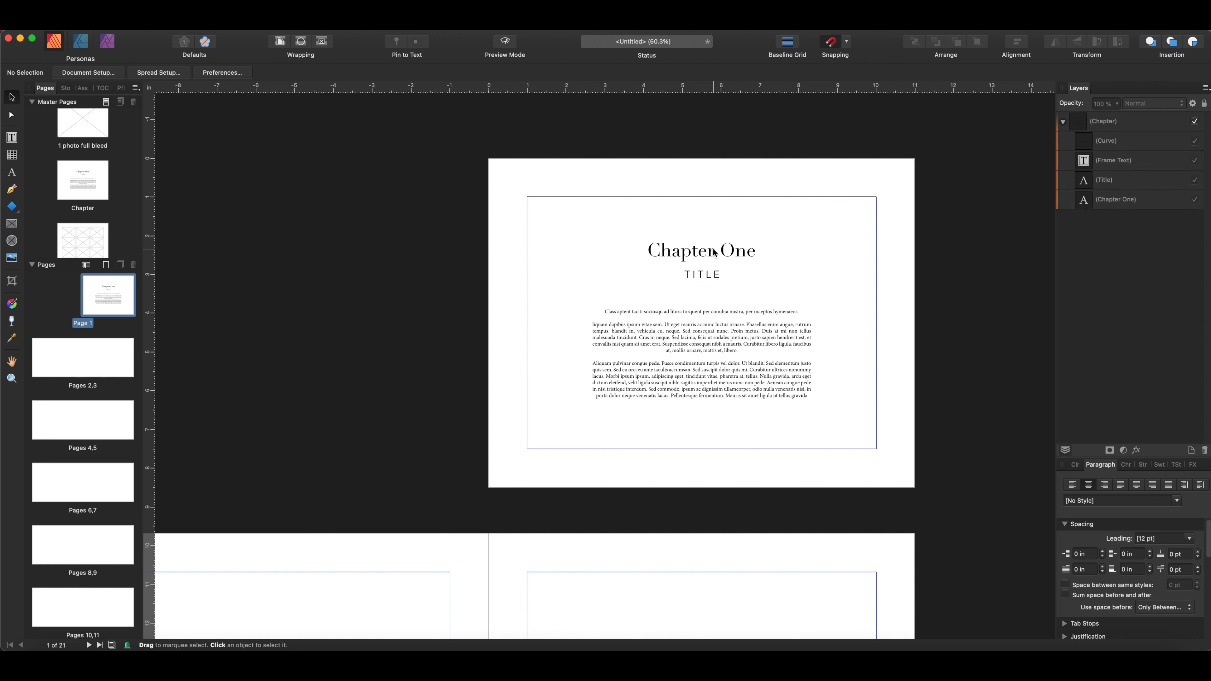
click(714, 253)
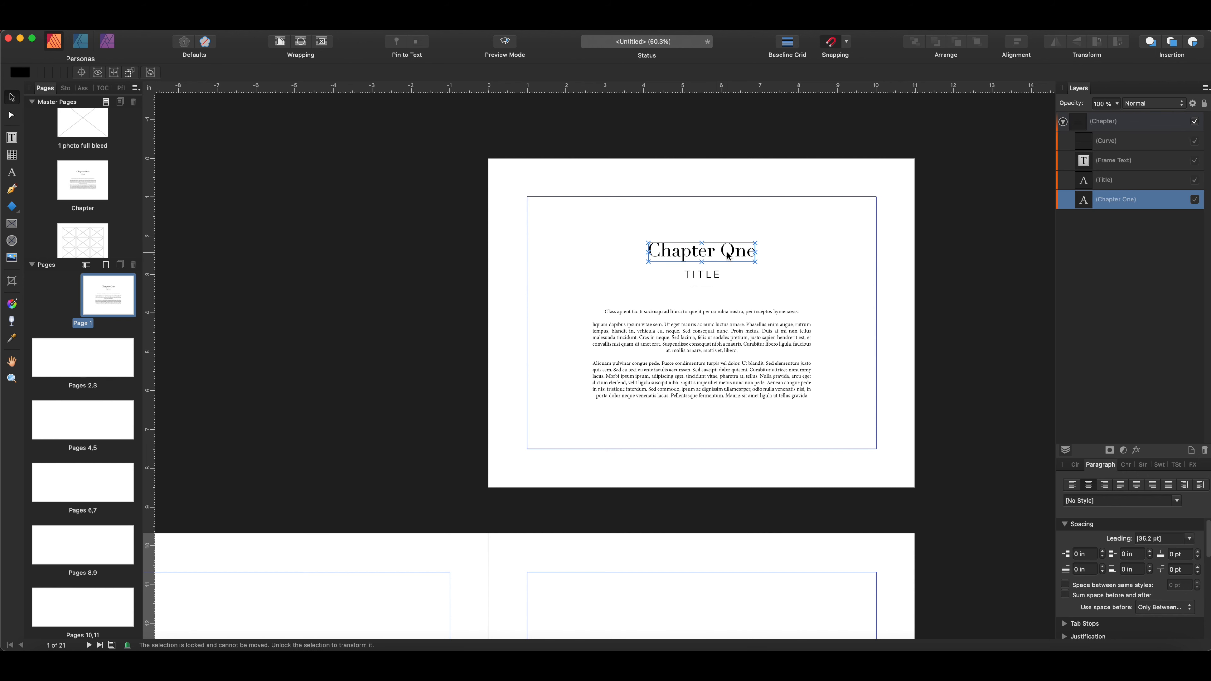
double_click(705, 275)
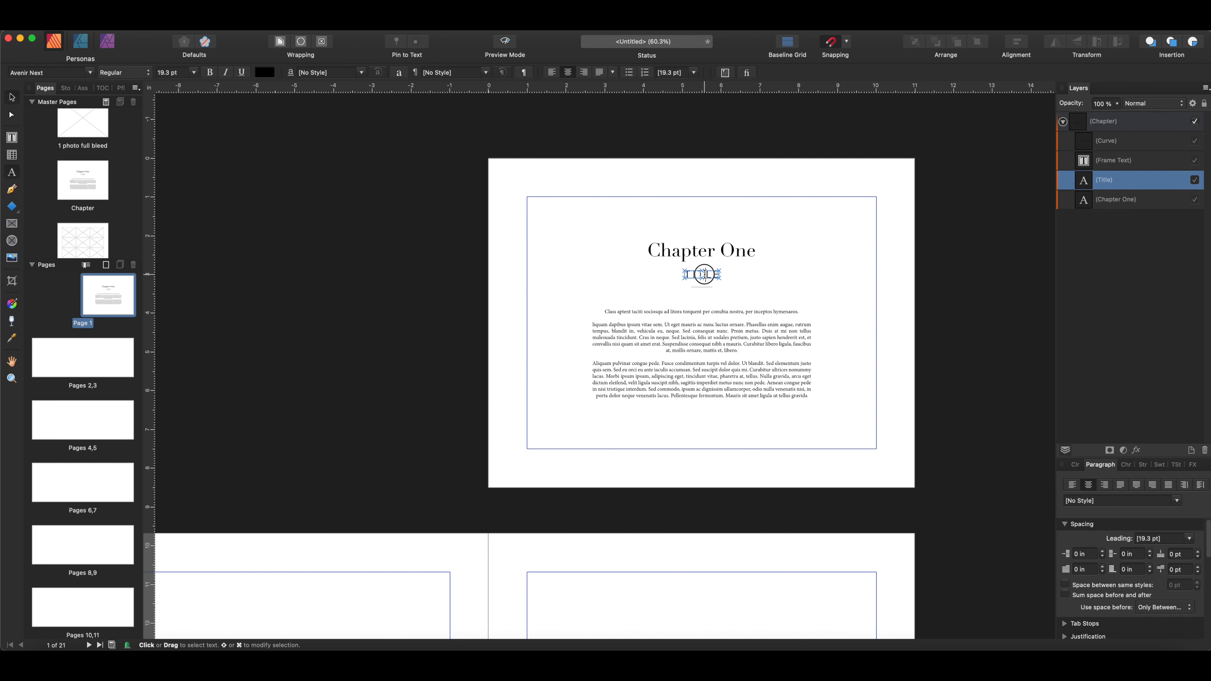
text(South amerc)
key(BackSpace)
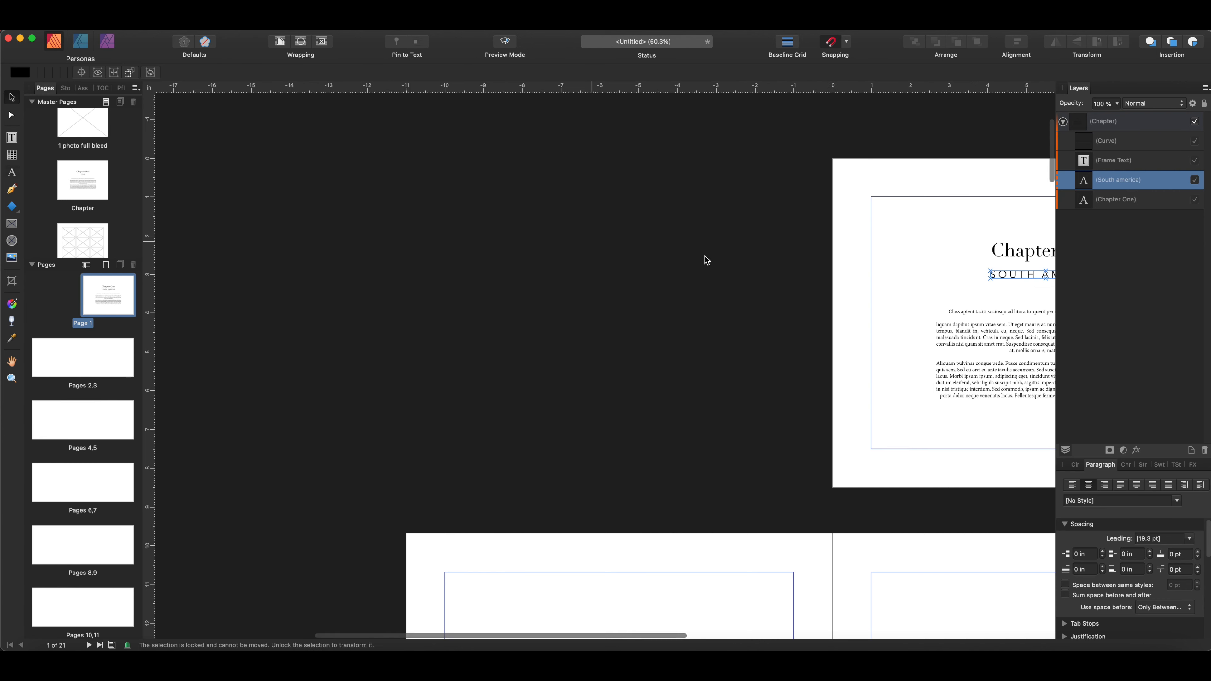
scroll(706, 260, right, 6)
click(901, 268)
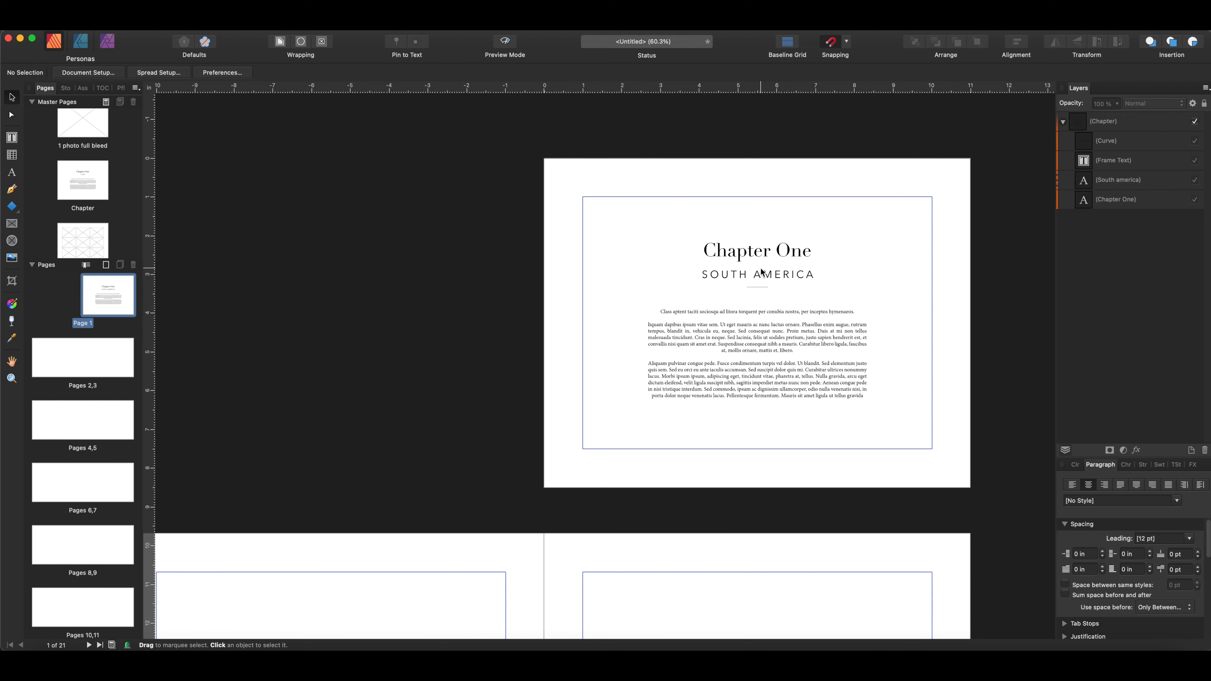
Apply the 1 photo full bleed master to page 2, replacing its existing master
scroll(775, 299, down, 10)
scroll(777, 298, left, 3)
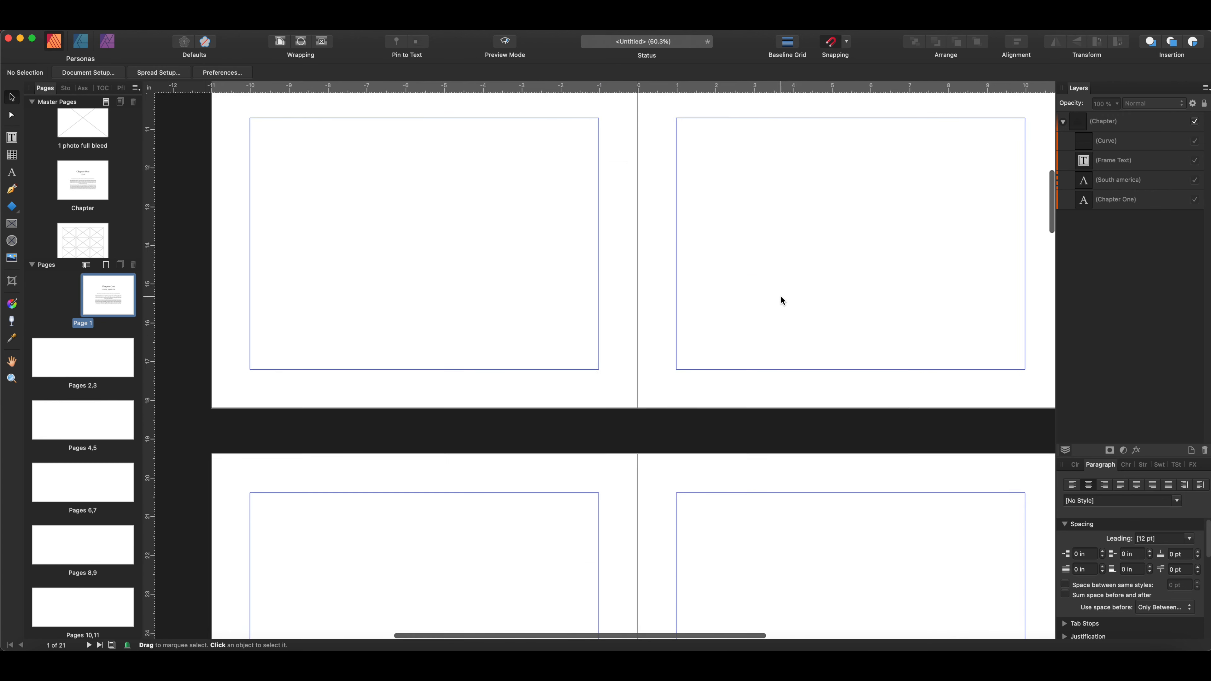
scroll(821, 299, left, 3)
scroll(821, 299, up, 1)
click(549, 273)
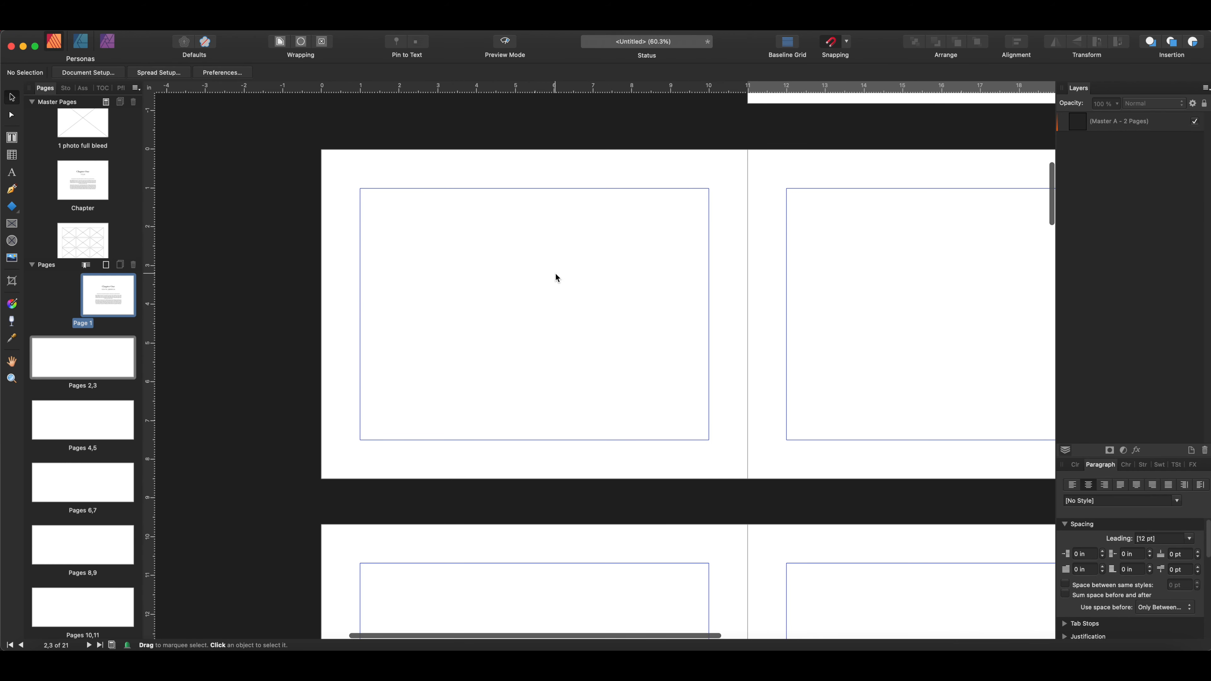
scroll(543, 278, right, 1)
click(47, 355)
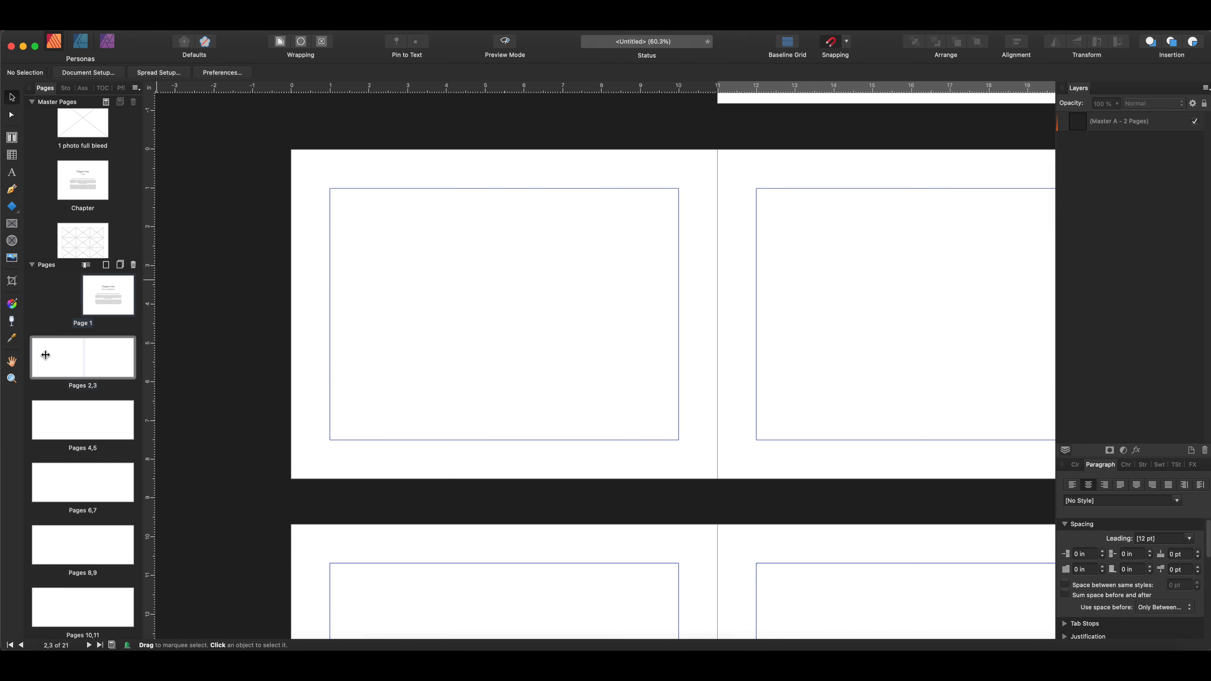
right_click(56, 356)
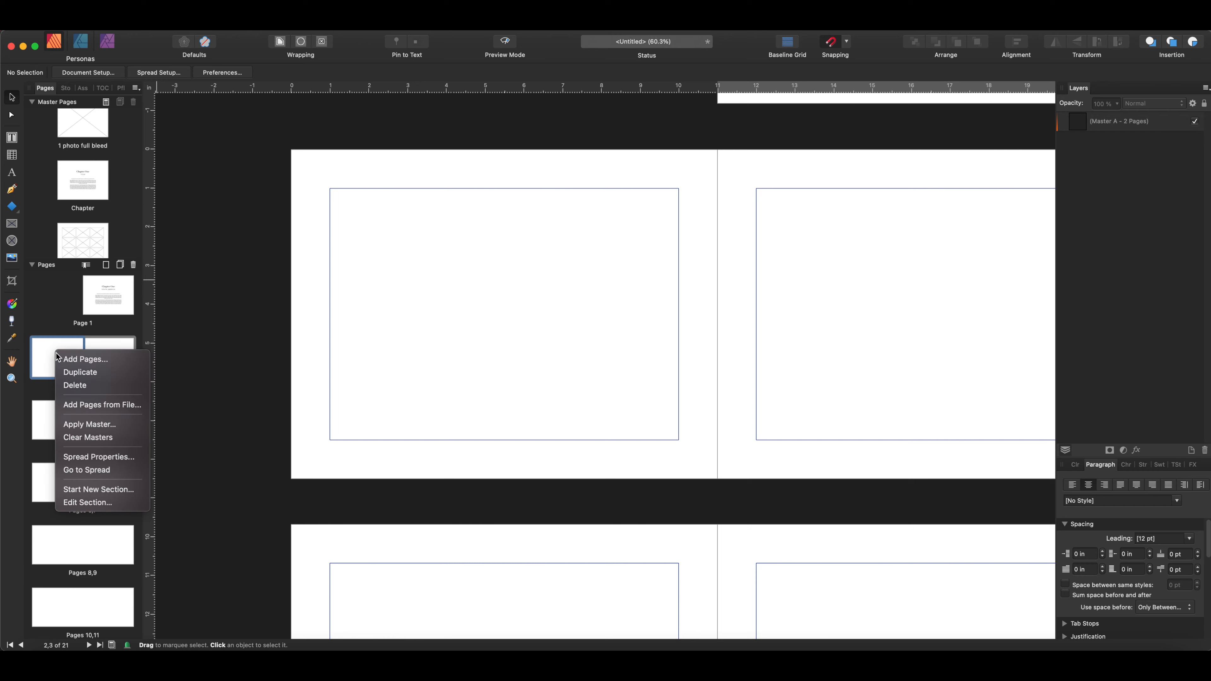
click(109, 425)
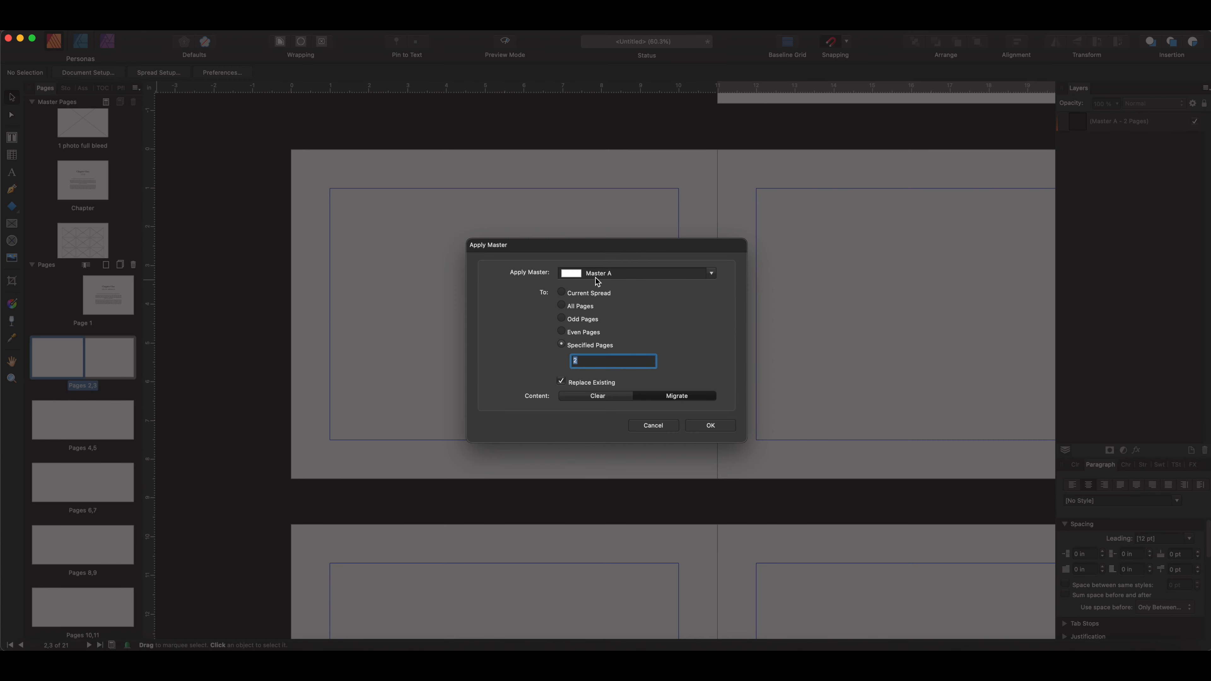
click(607, 273)
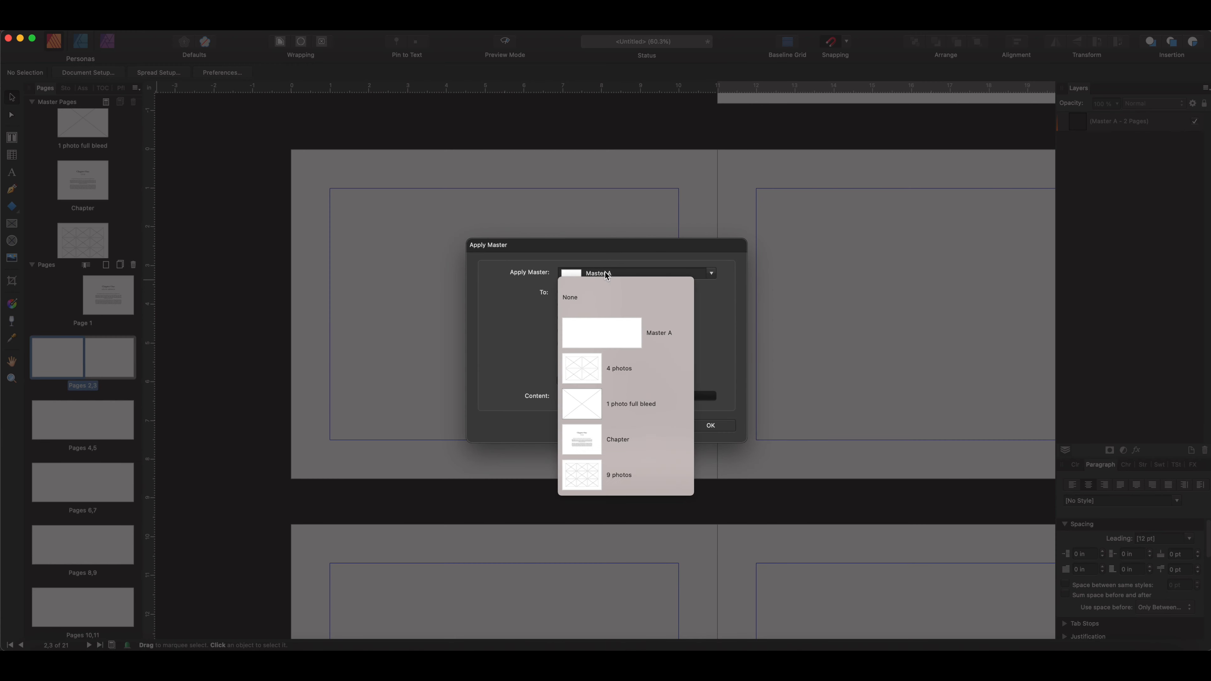
click(598, 408)
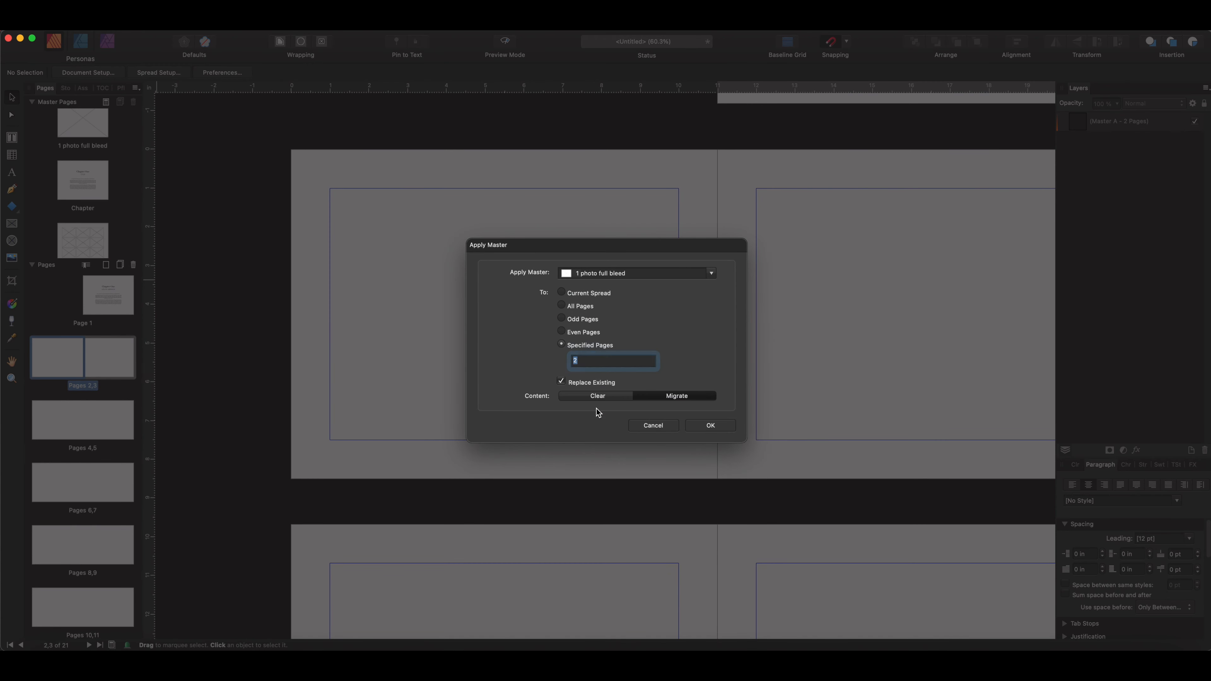
click(711, 426)
Apply the 4 photos master to page 3, replacing its existing master
scroll(734, 398, right, 5)
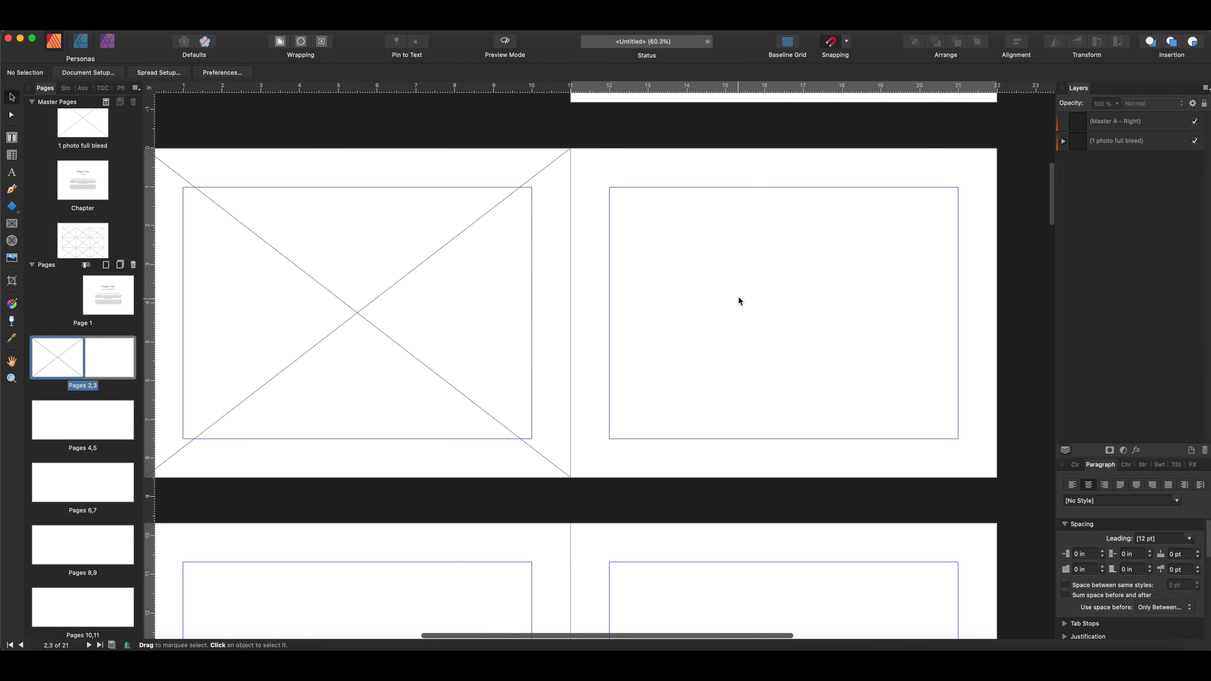
right_click(112, 353)
click(180, 426)
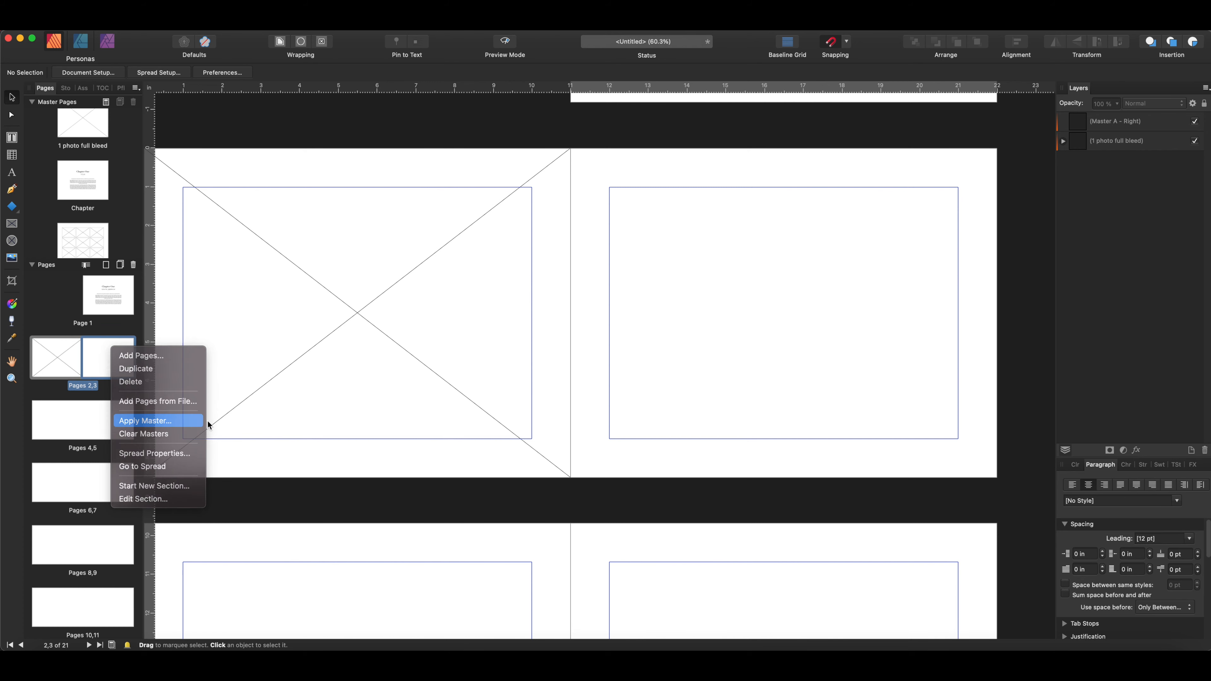
click(624, 278)
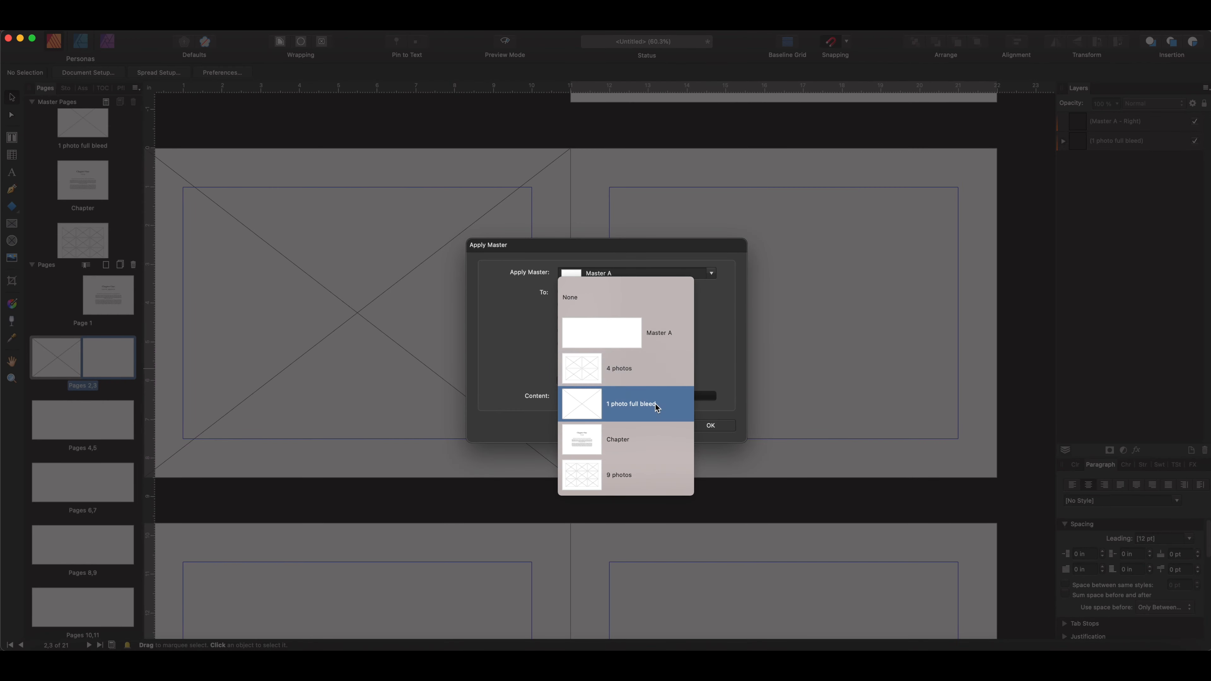
click(593, 369)
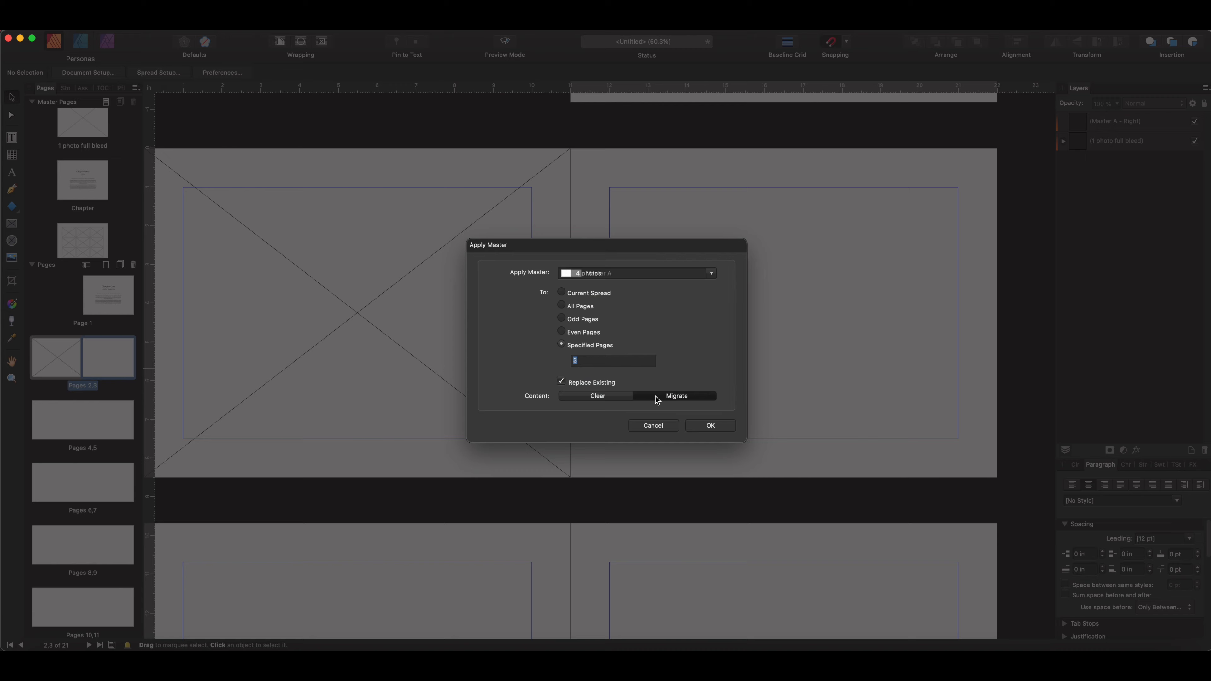
click(712, 426)
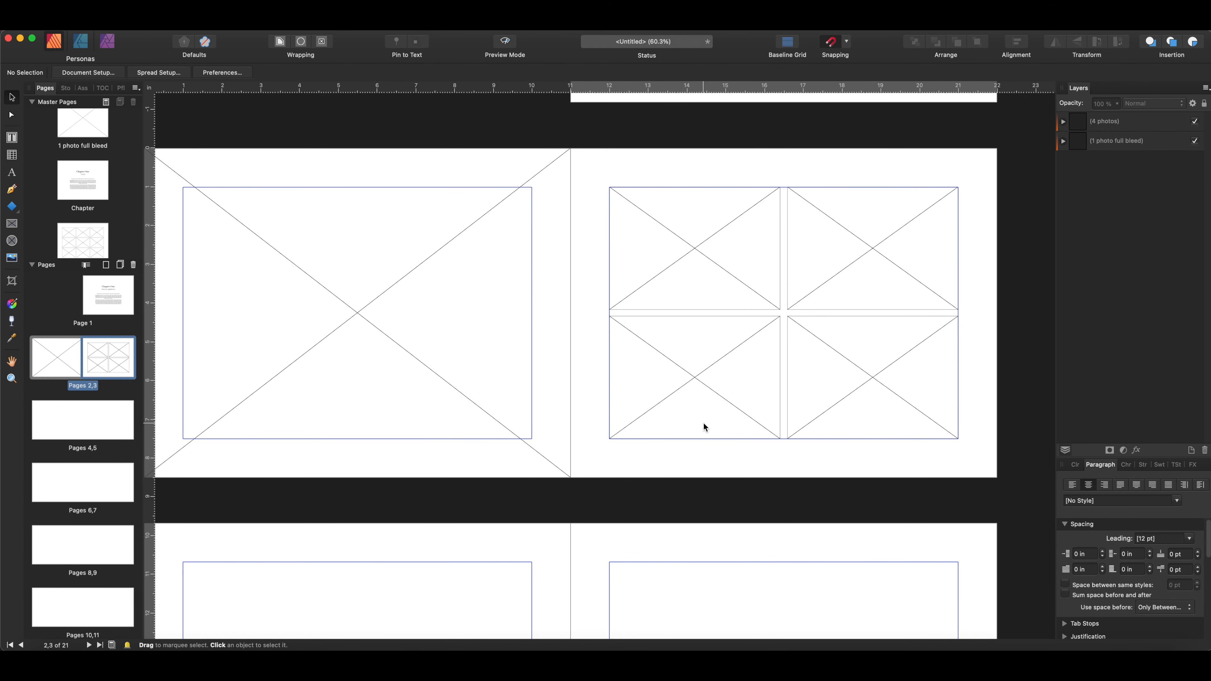
Switch to the El Chalten Edited folder in Finder and place maipo-48.jpg in page 2's full-bleed frame
scroll(704, 415, left, 2)
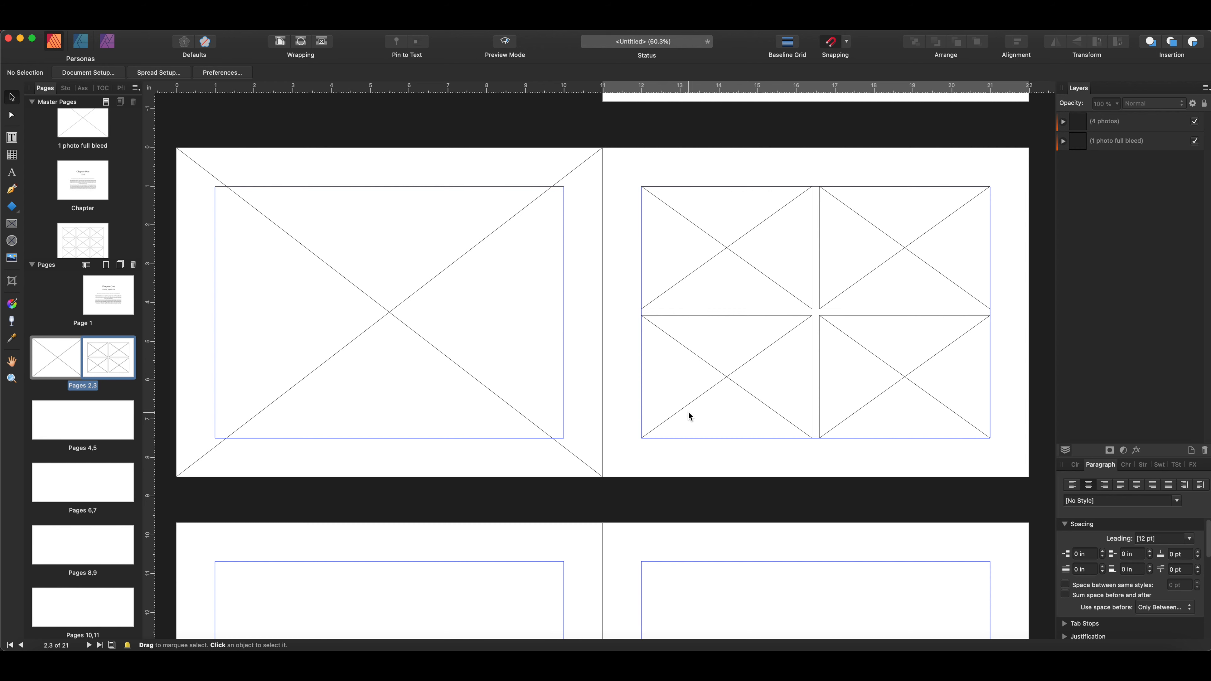
scroll(601, 395, right, 1)
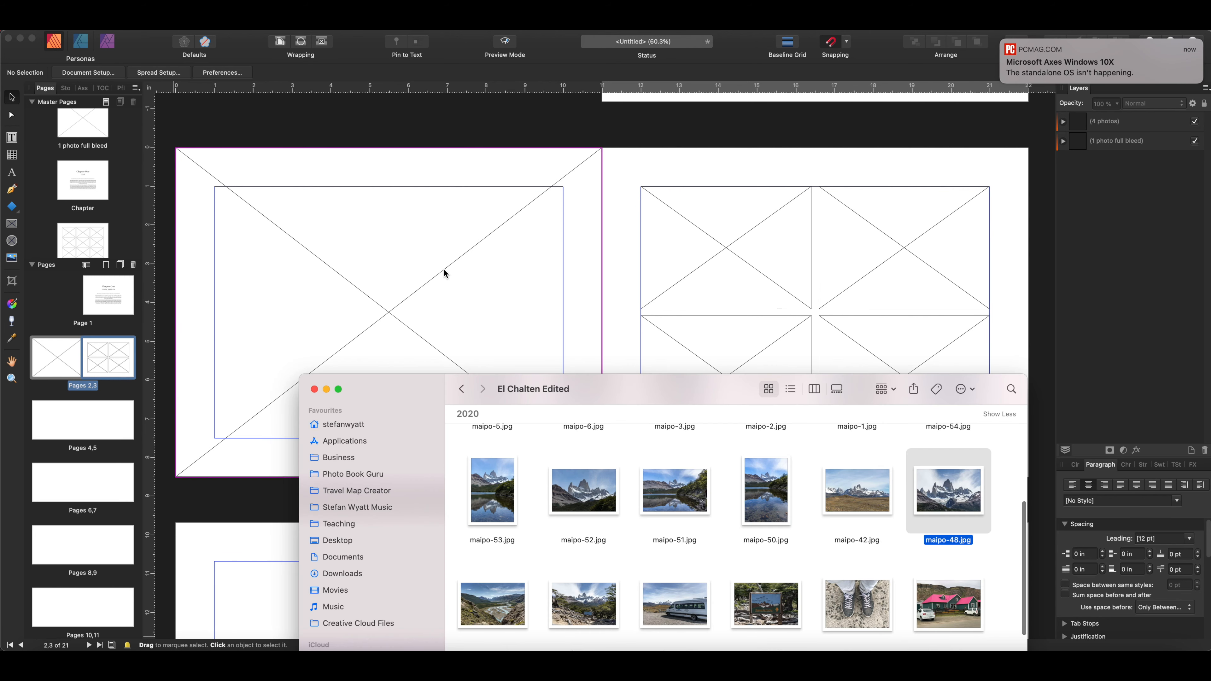
drag(444, 270, 443, 270)
Fill page 3's frames with maipo-02-2.jpg upper left, a river photo upper right, a lake reflection photo lower left and maipo-49.jpg lower right
drag(606, 570, 748, 282)
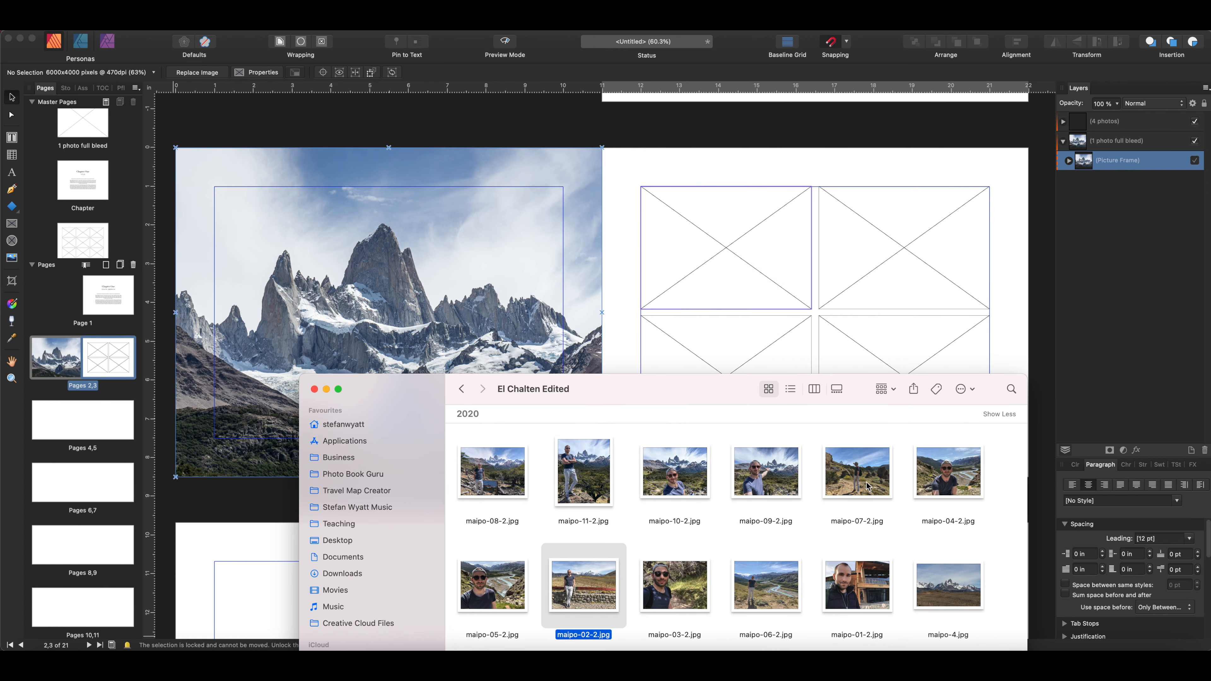
scroll(882, 477, down, 4)
click(857, 508)
drag(914, 435, 903, 248)
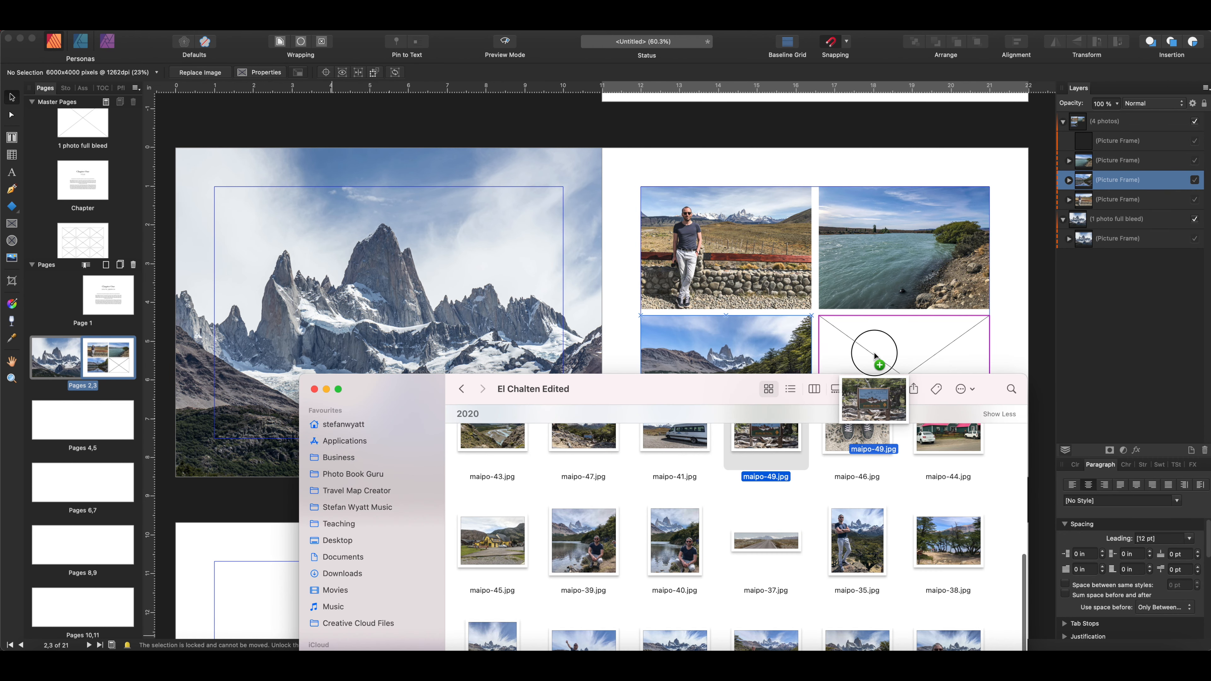
drag(868, 351, 872, 362)
Return to the document and preview the pages 2,3 spread without guides
click(1014, 324)
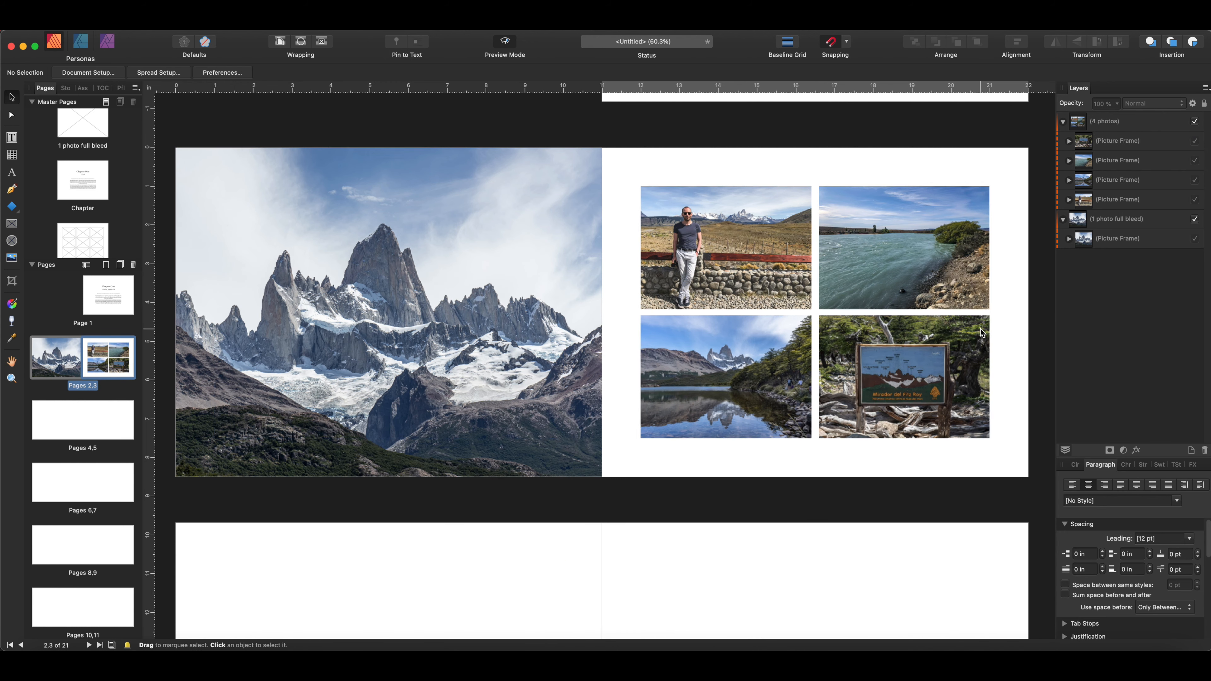
key(w)
scroll(957, 326, down, 2)
scroll(958, 326, right, 2)
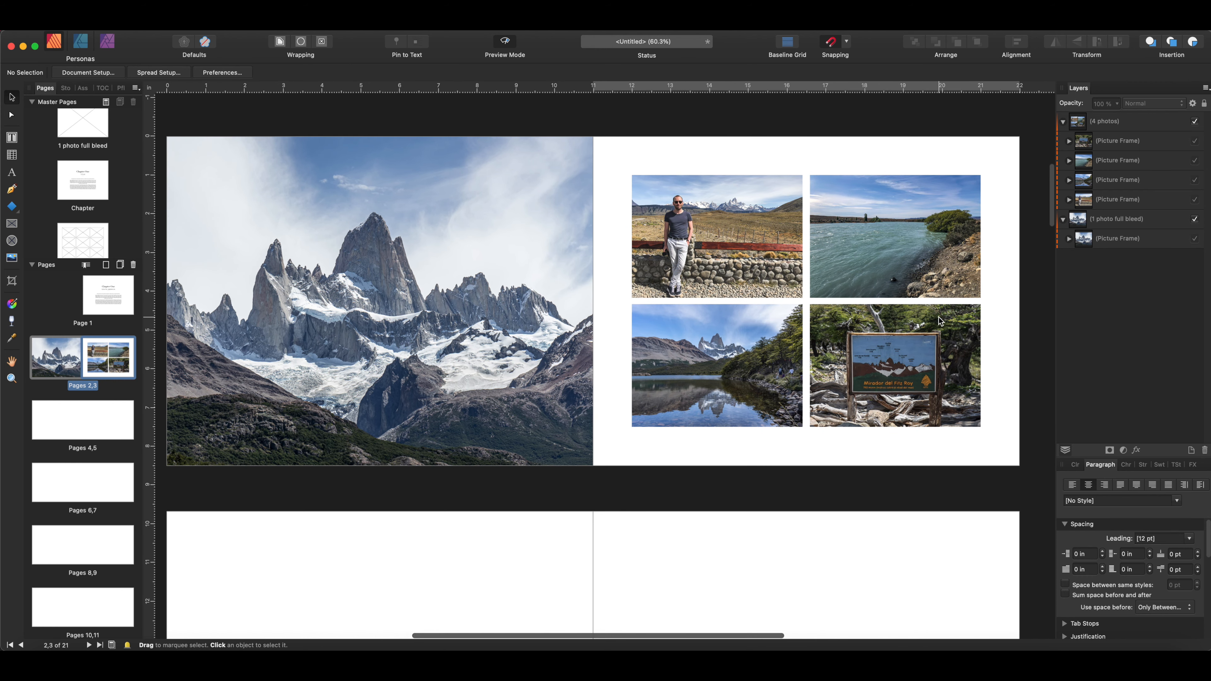
scroll(839, 316, right, 1)
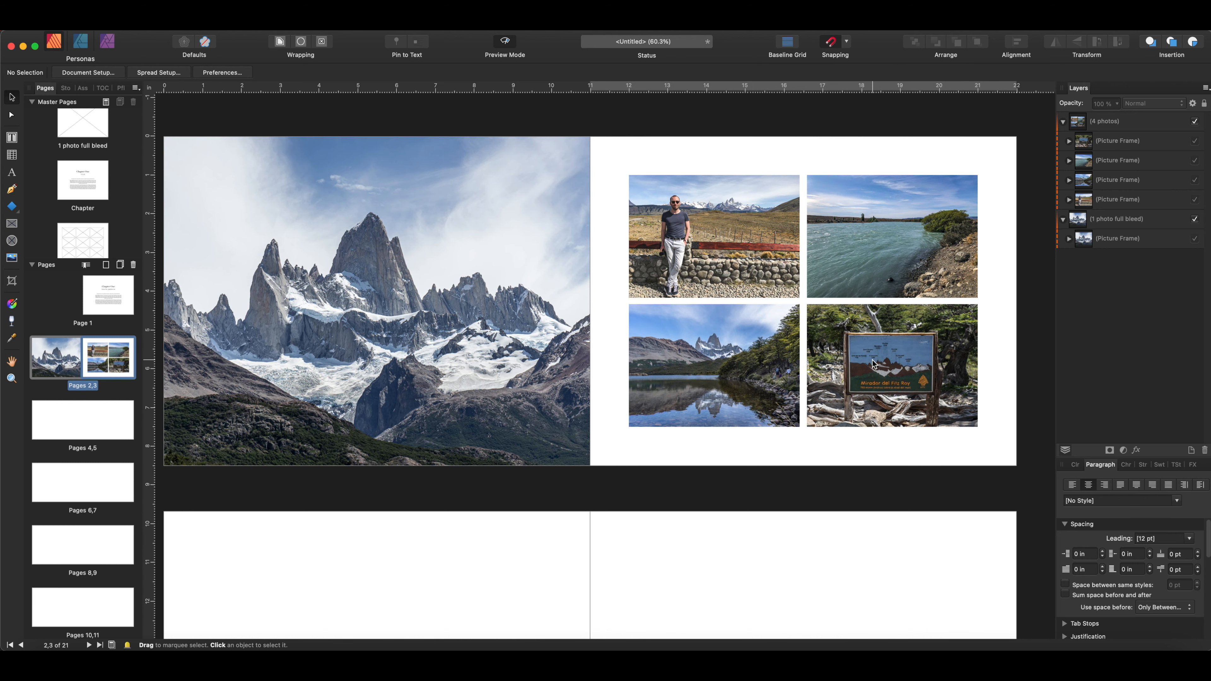
On the 4 photos master, narrow the block of four picture frames from both sides to about 7.4 in wide, centred between the margins
scroll(93, 254, up, 5)
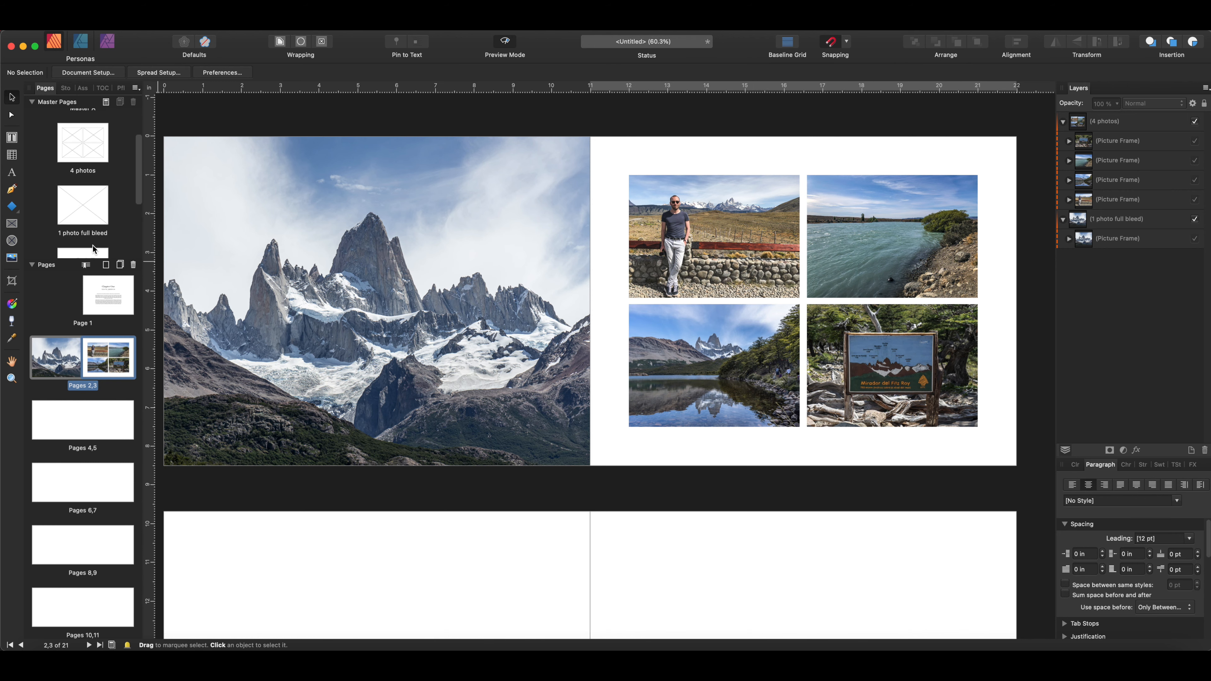
click(86, 162)
double_click(87, 162)
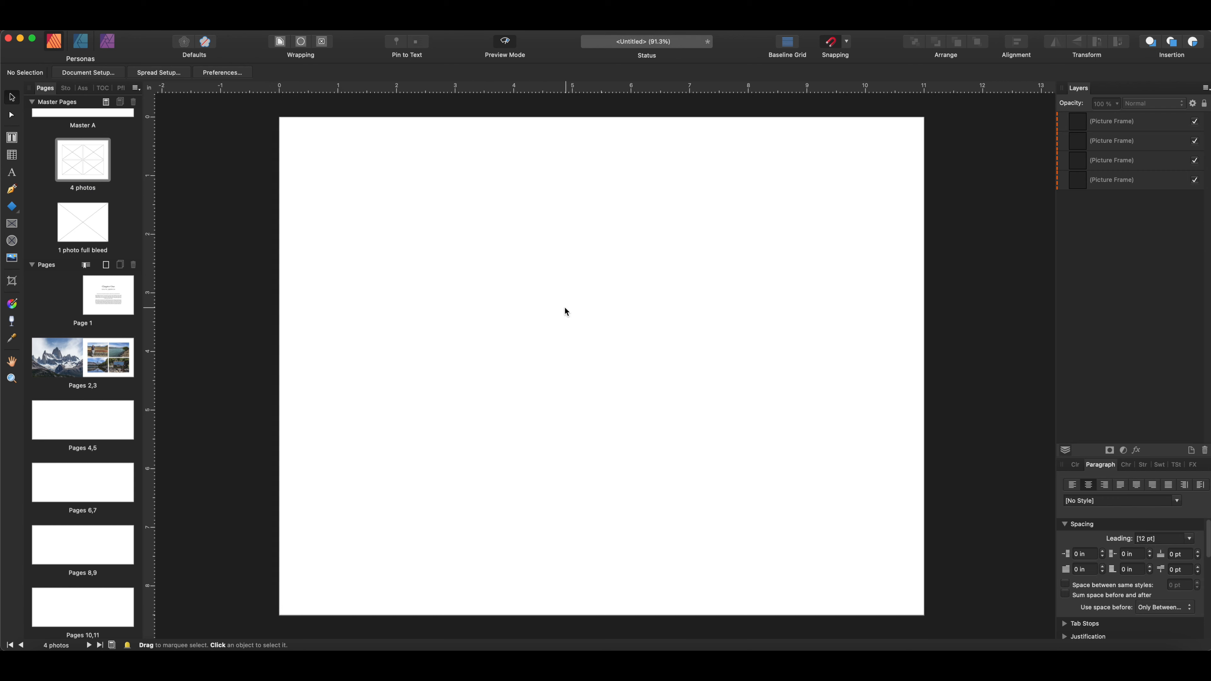
scroll(81, 234, up, 2)
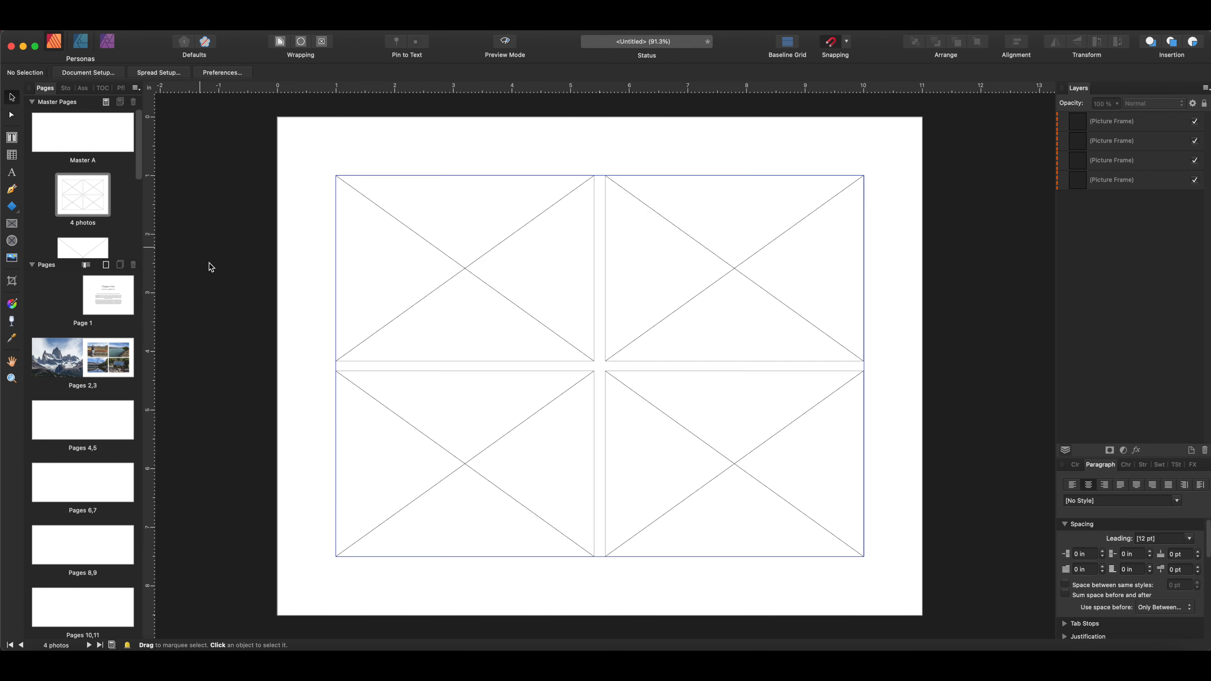
drag(311, 155, 882, 577)
drag(337, 363, 428, 365)
drag(544, 300, 496, 301)
click(289, 297)
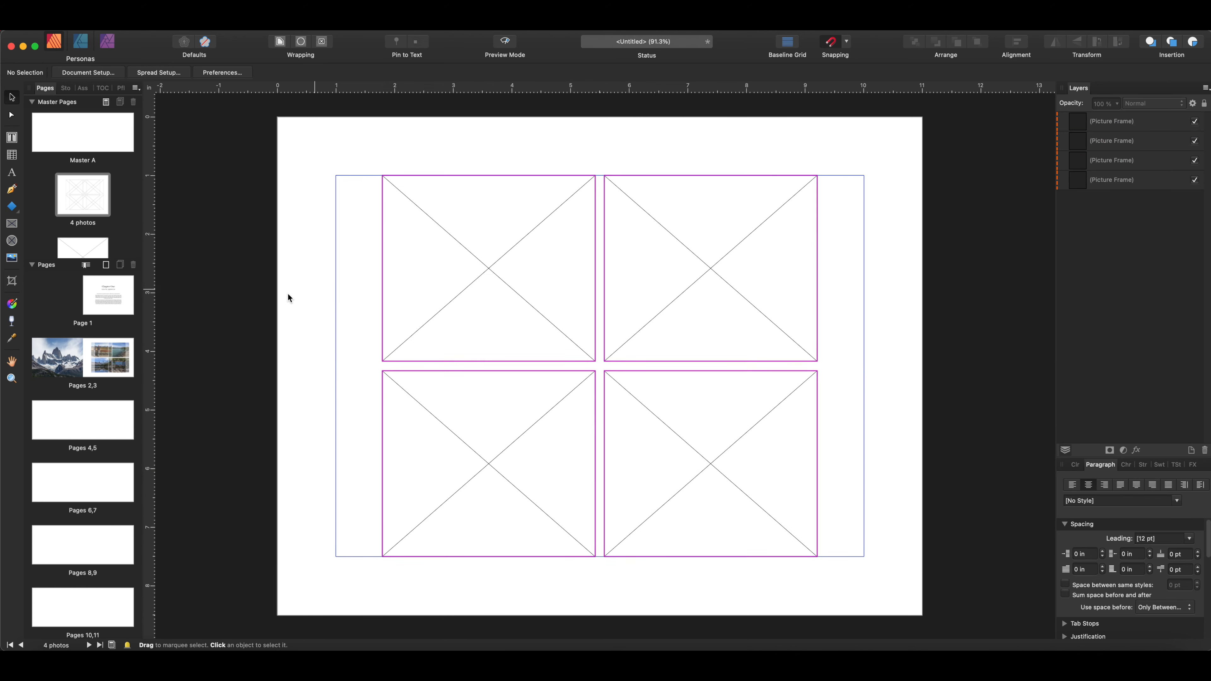
Go to pages 2,3 and examine how page 3's four photos follow the changed master layout
double_click(102, 358)
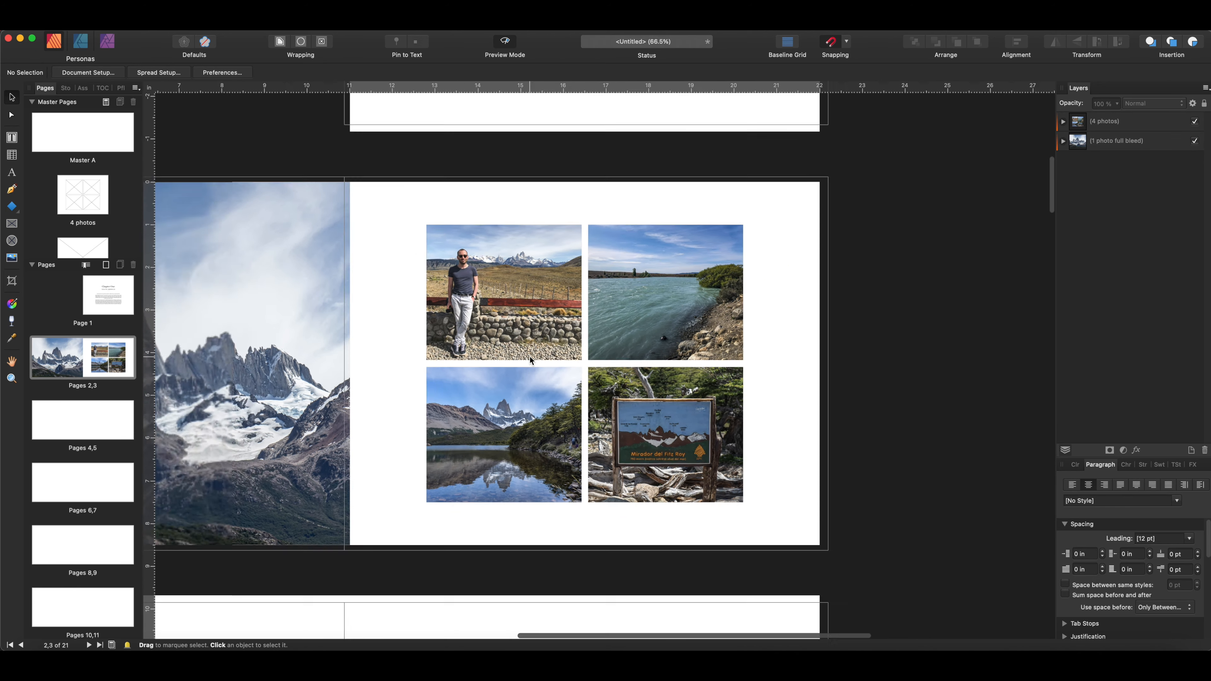
scroll(529, 357, down, 4)
scroll(532, 356, left, 3)
scroll(533, 355, up, 4)
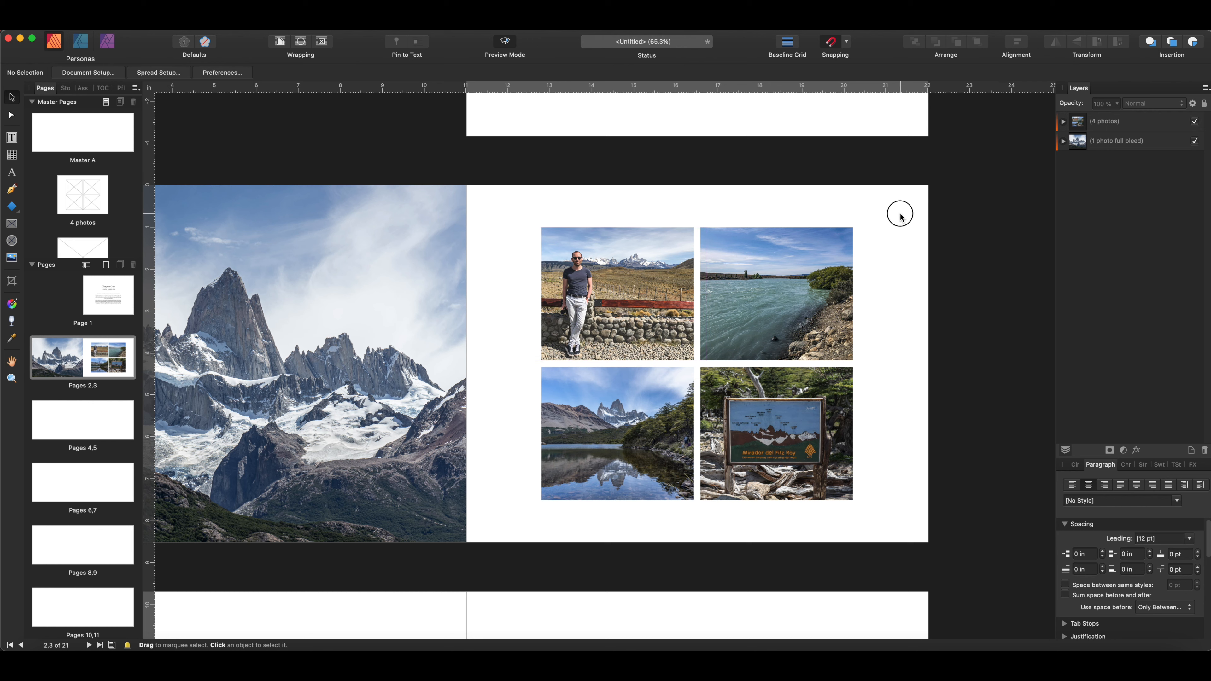
Select the 4 photos master layer on page 3 and review its editing options, such as Edit Detached and Edit Linked
click(1118, 124)
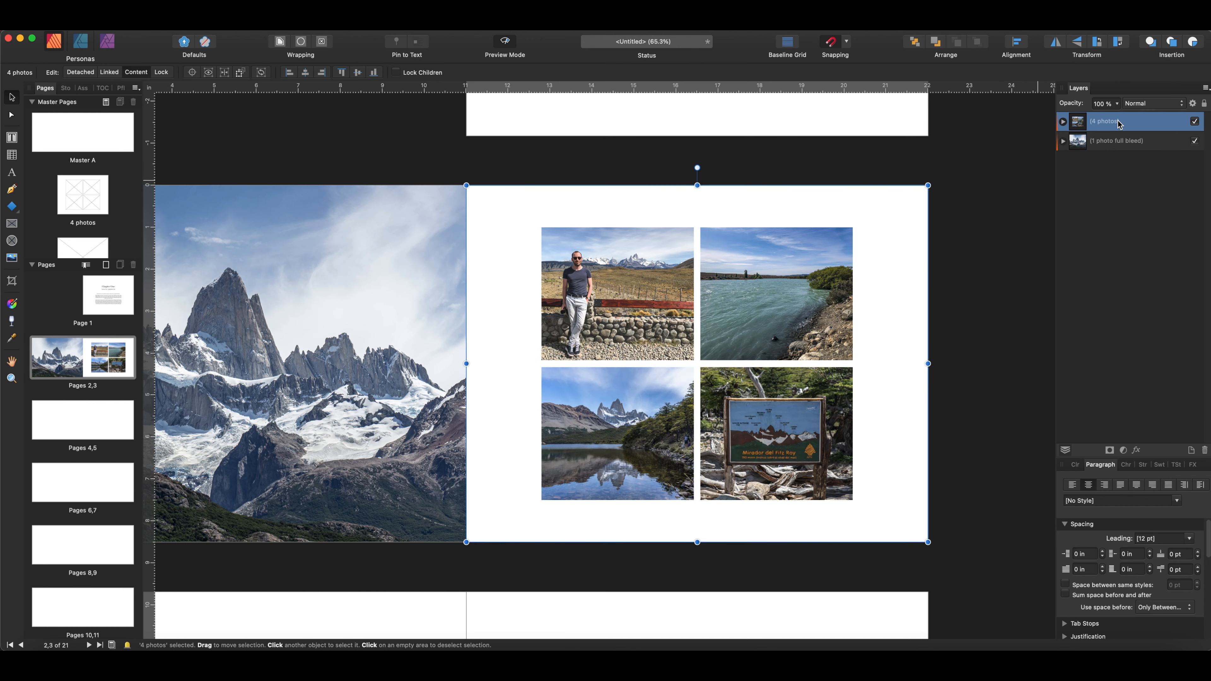
right_click(1120, 125)
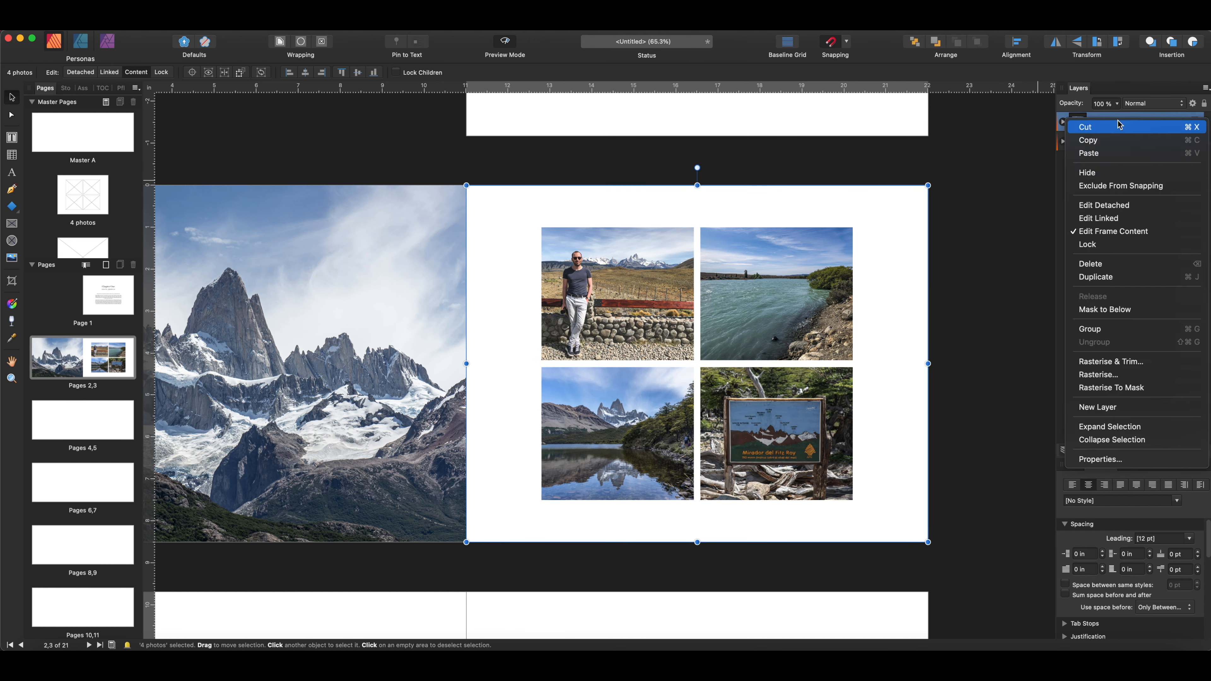
click(964, 193)
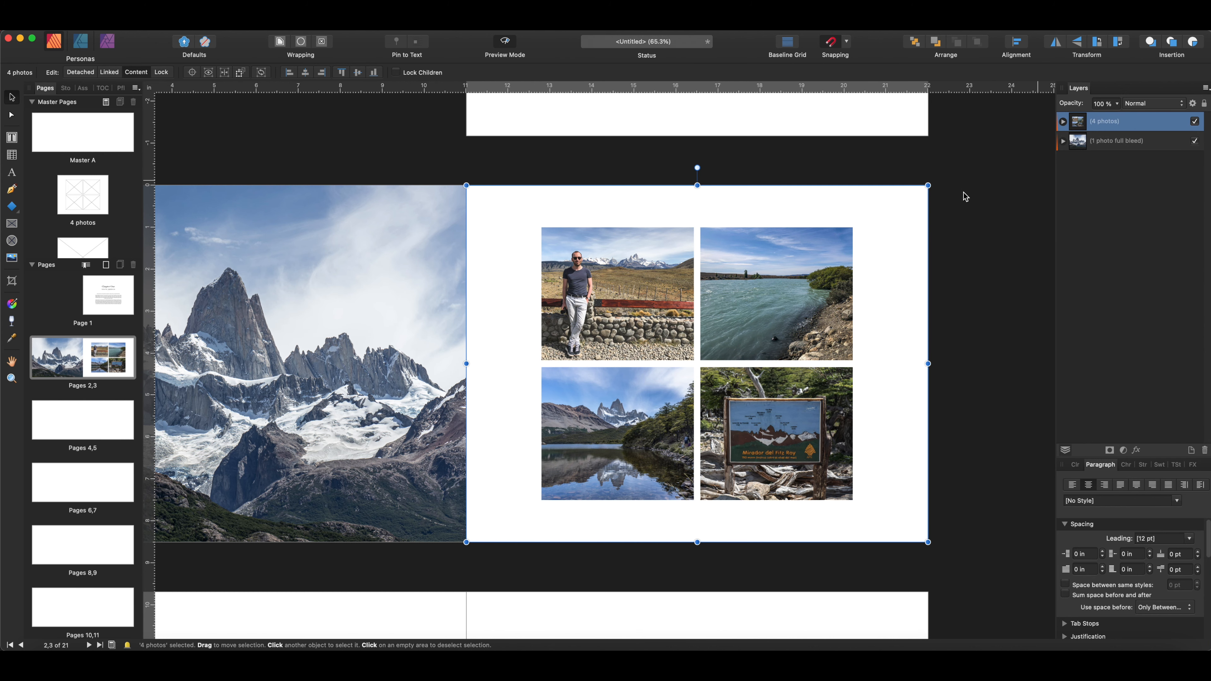